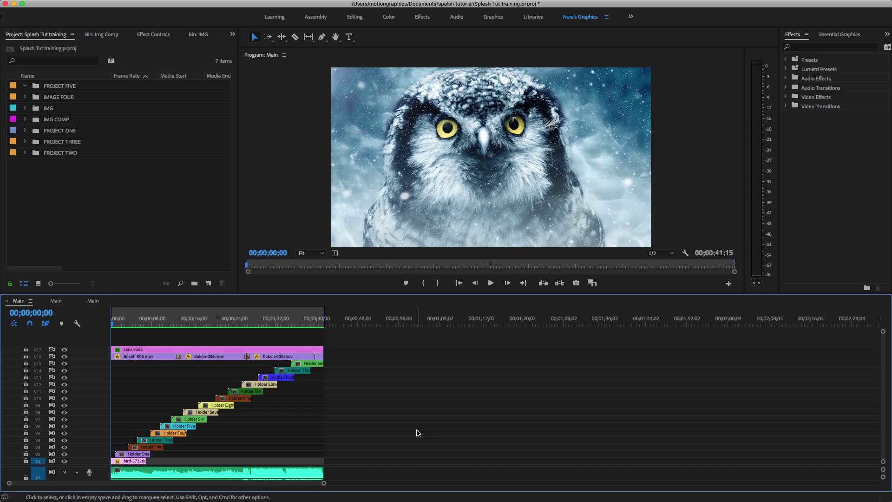
Step: Preview the animal slideshow sequence up to 00;00;13;06, and play the five-holder wedding sequence from its start
left_click_drag(116, 326, 179, 335)
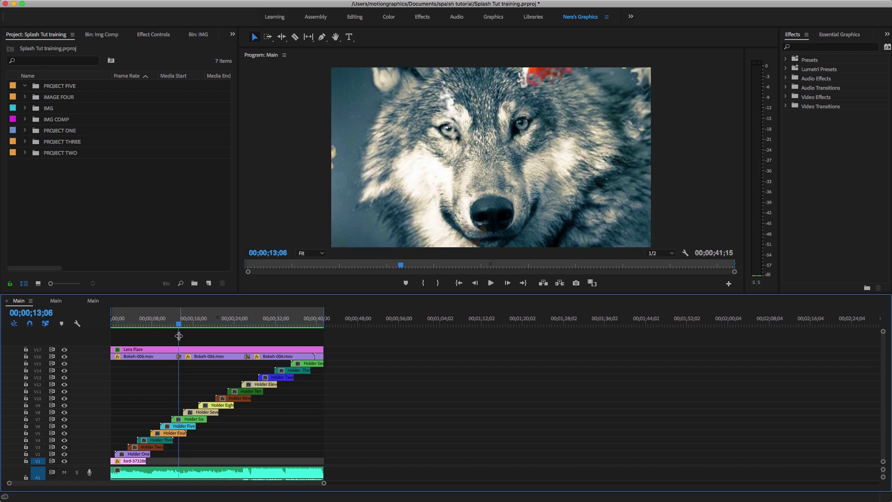
left_click(56, 301)
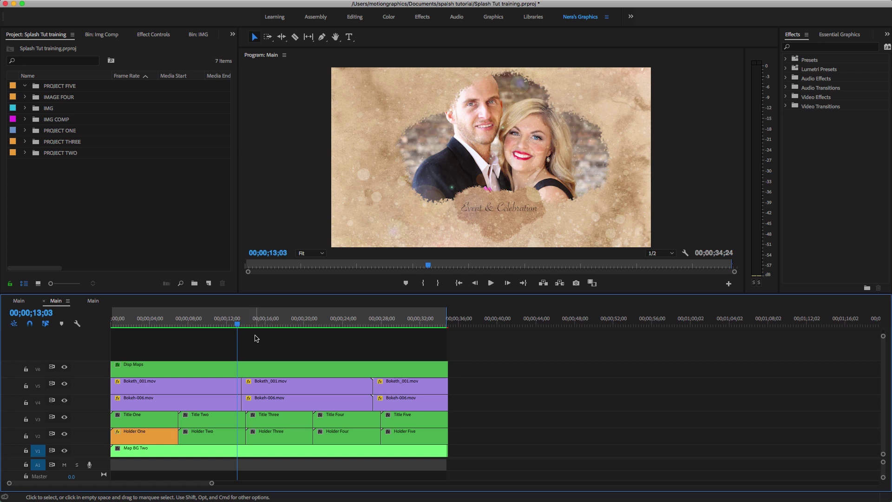
key("Home")
key("space")
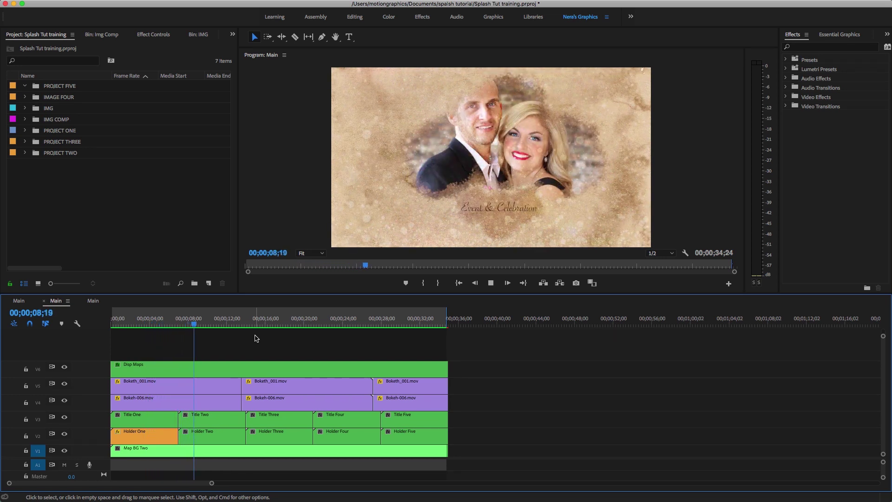
Step: Play the third Main sequence from its start and review the splash reveal between about 00;00;16;04 and 00;00;18;01
left_click(94, 301)
key("Home")
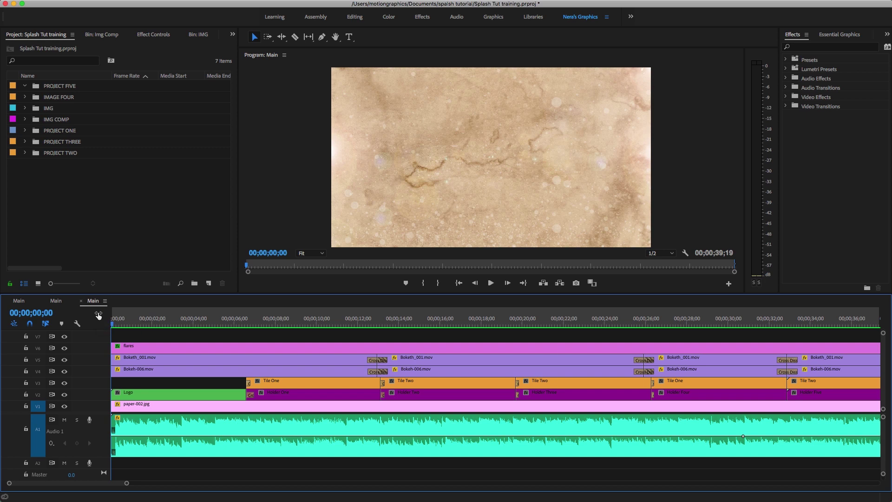
key("space")
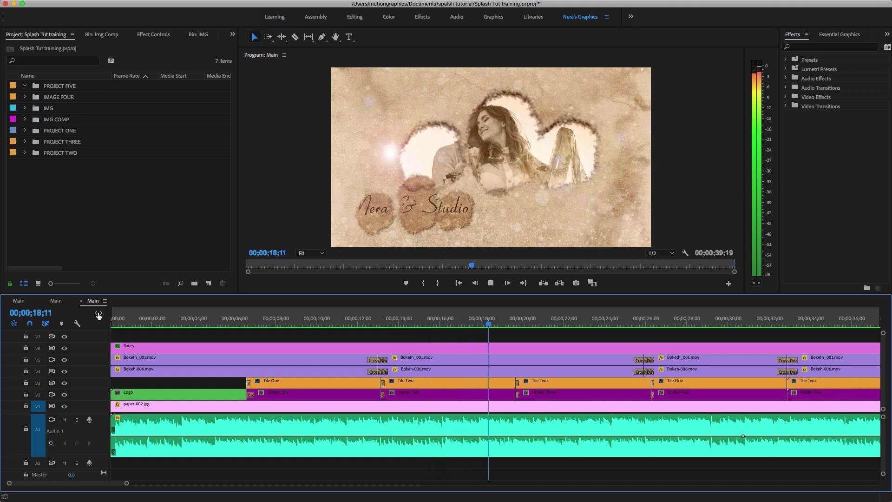
key("space")
left_click_drag(483, 325, 443, 333)
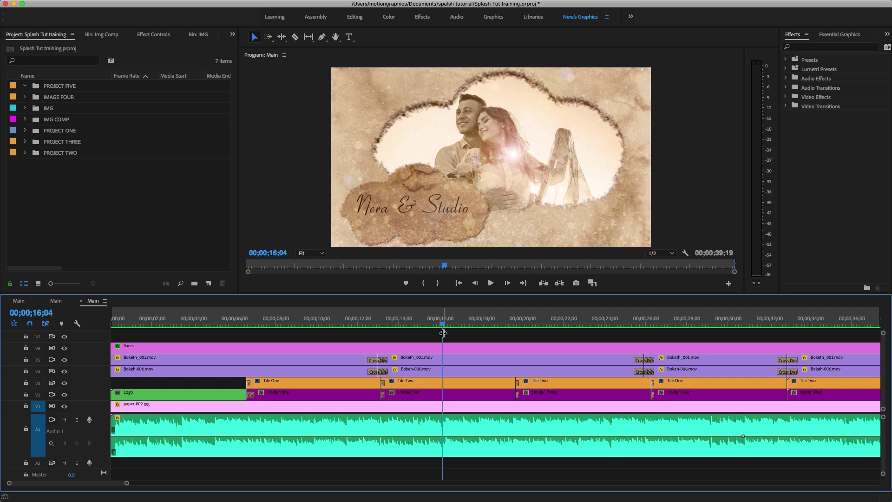
left_click_drag(443, 333, 483, 335)
Step: Switch to Safari, examine the product information for the free Animated Mattes pack, and return to Premiere Pro
mouse_move(467, 497)
left_click(413, 469)
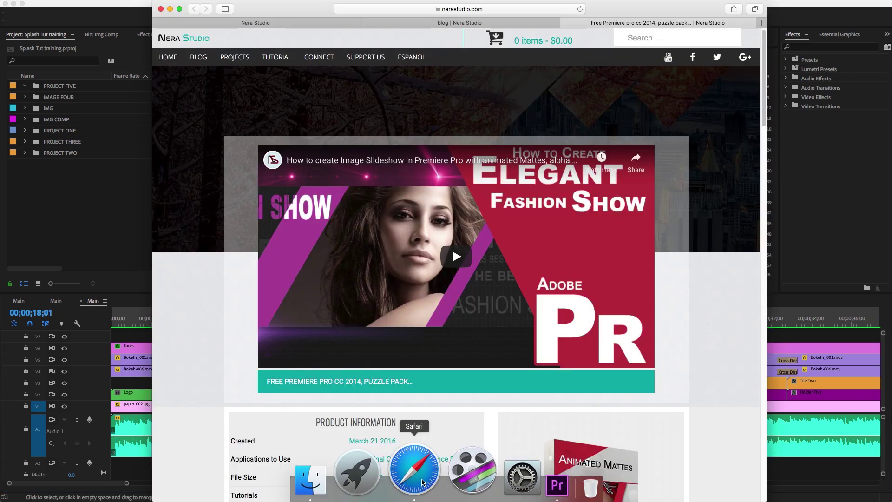
scroll(565, 364, "down", 5)
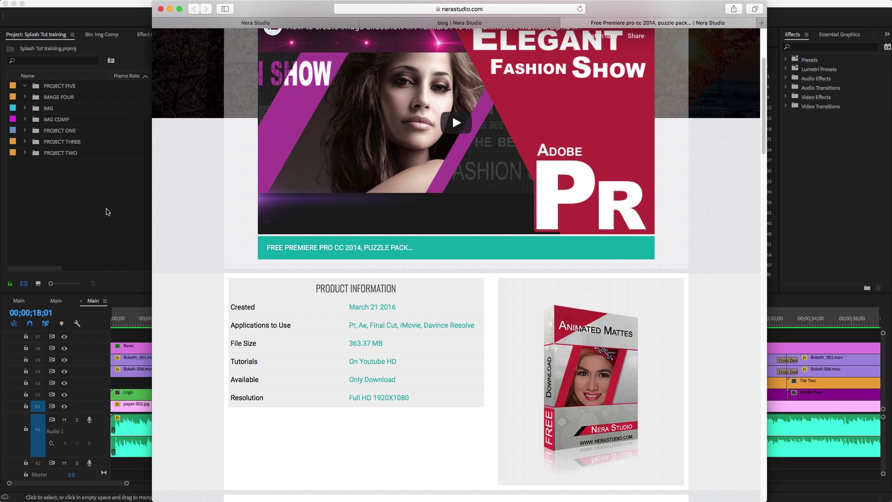
left_click(107, 212)
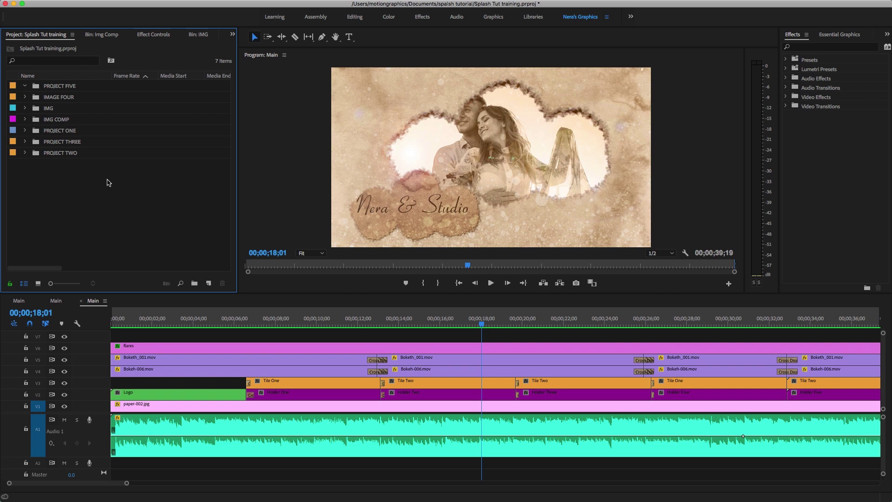
Step: Create a DSLR 1080p30 sequence named Main inside the PROJECT FIVE bin
left_click(66, 89)
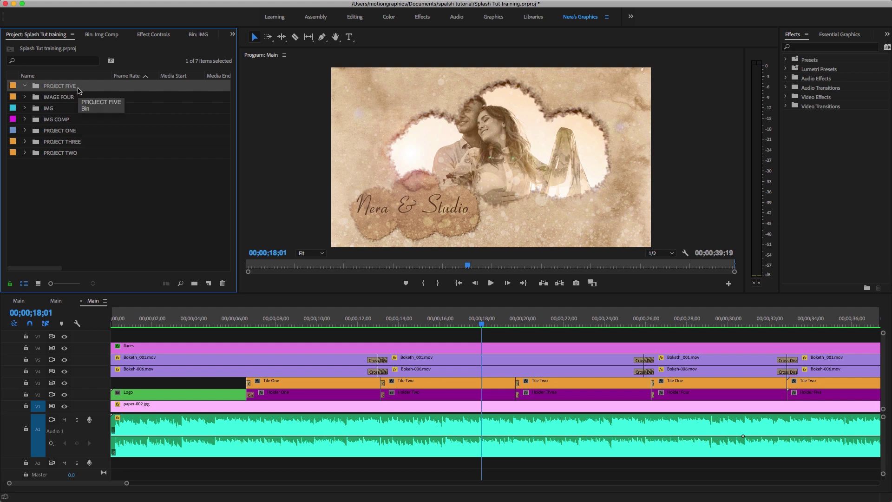
key("super+n")
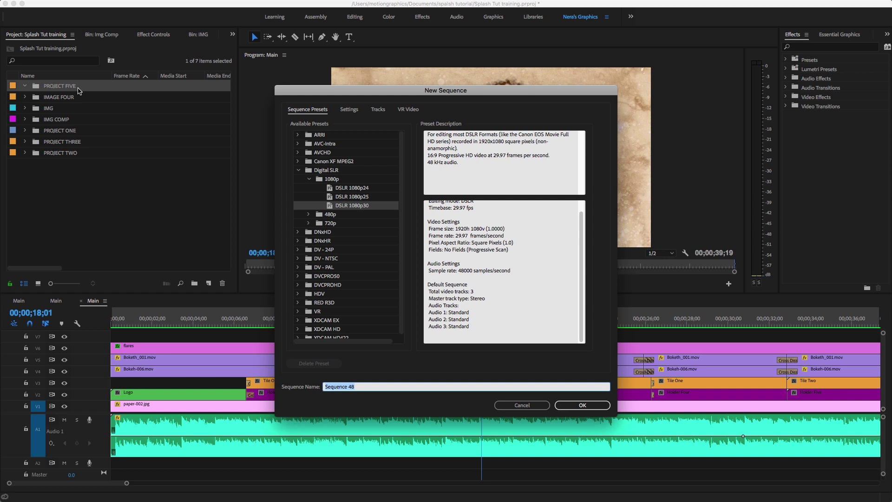
type("Main")
key("Return")
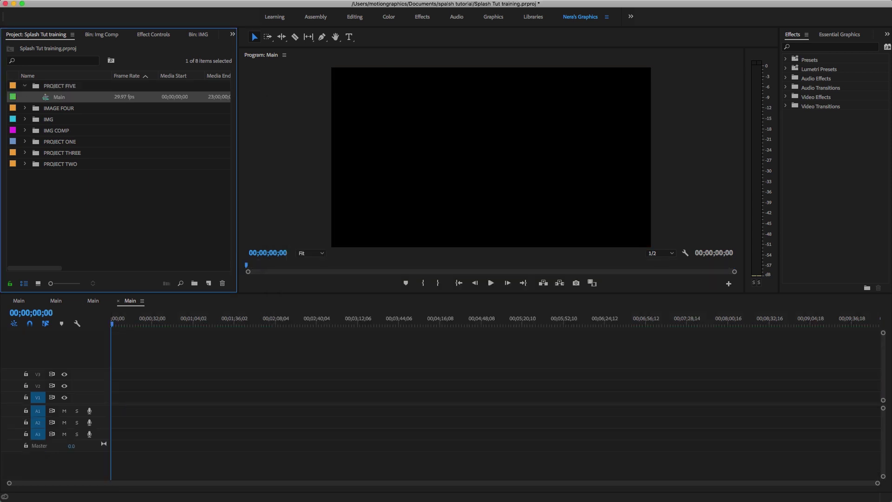
Step: Create a white 1920 x 1080 color matte named "mad disp" in the PROJECT FIVE bin
left_click(71, 87)
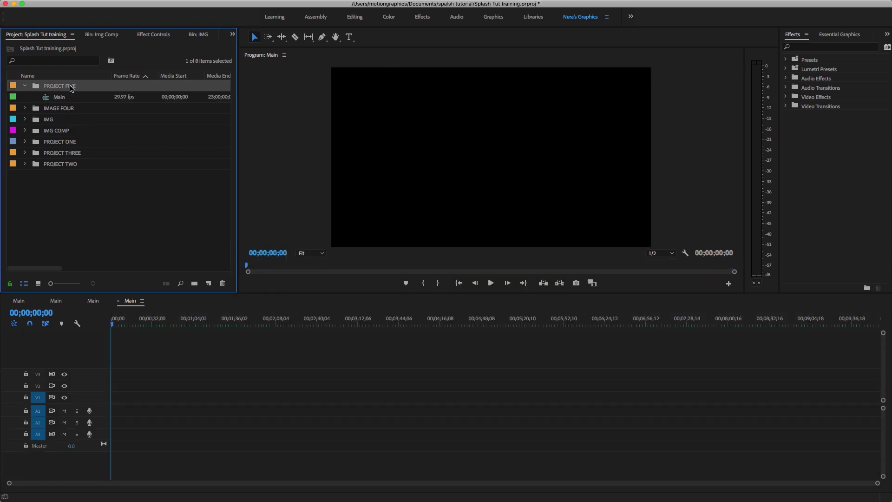
left_click(209, 284)
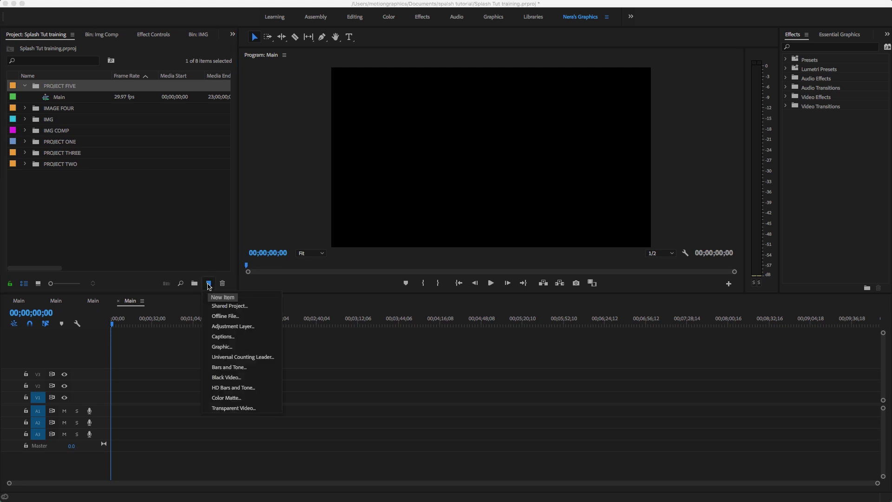
left_click(233, 398)
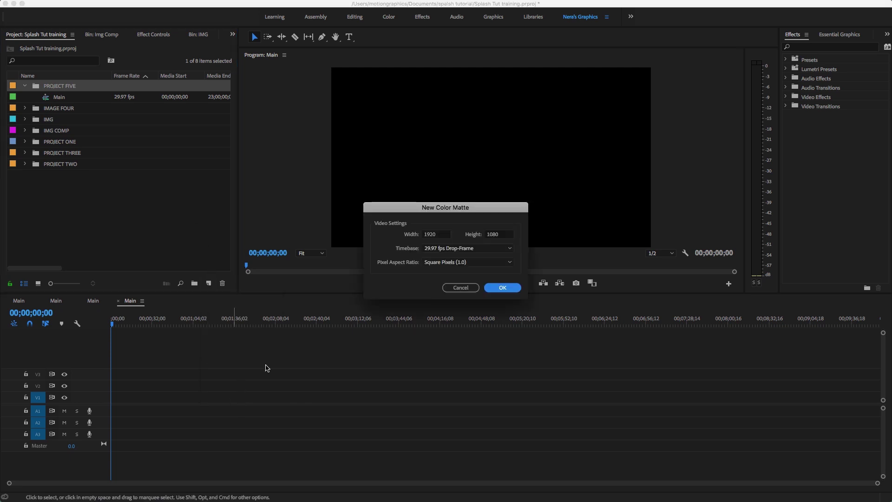
left_click(499, 288)
left_click_drag(339, 224, 291, 256)
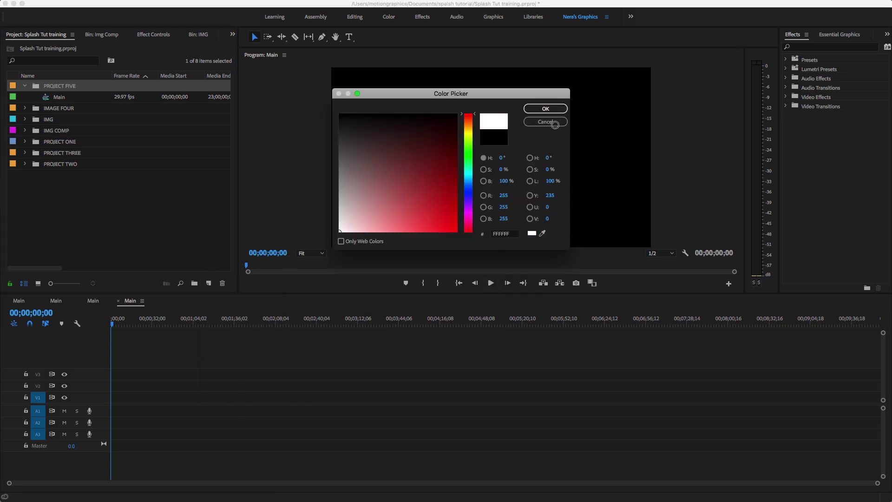
left_click(545, 108)
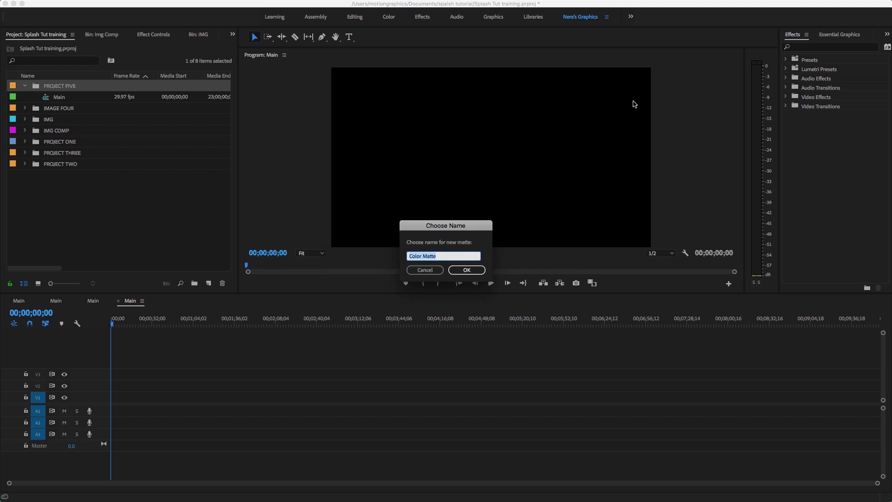
type("mac sisp")
key("BackSpace")
key("BackSpace")
key("BackSpace")
key("BackSpace")
type("disp")
key("Return")
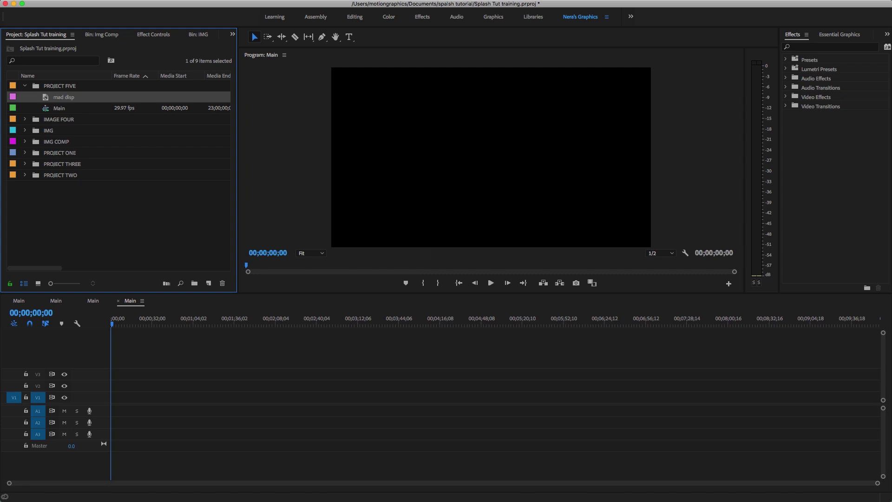
Step: Create a black 1920 x 1080 color matte named "lens" in the PROJECT FIVE bin
left_click(68, 86)
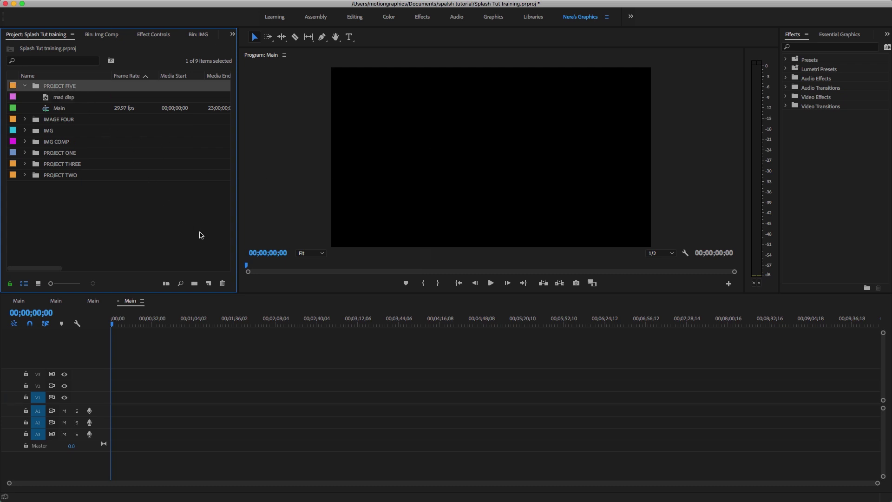
left_click(209, 282)
left_click(233, 403)
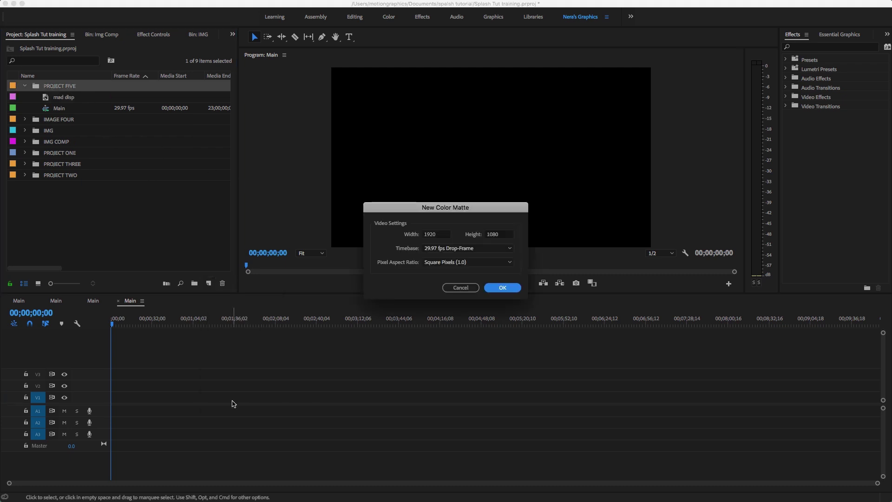
left_click(498, 289)
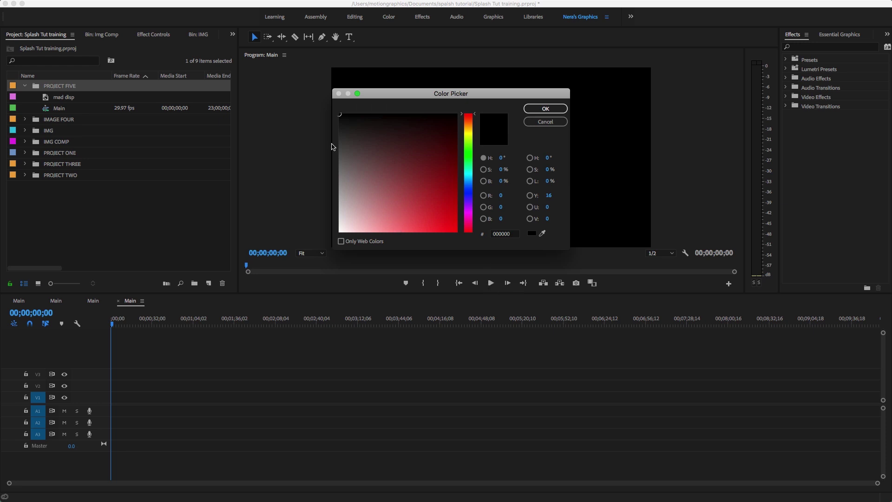
left_click(546, 109)
type("le")
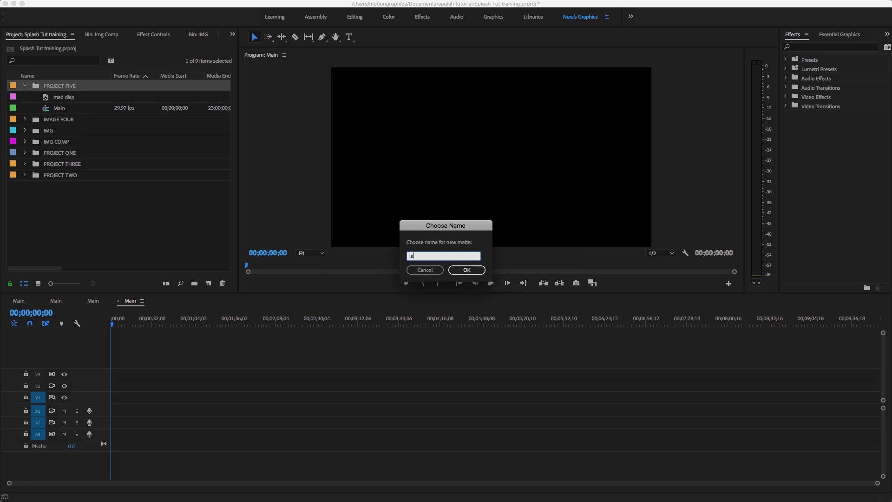
key("Return")
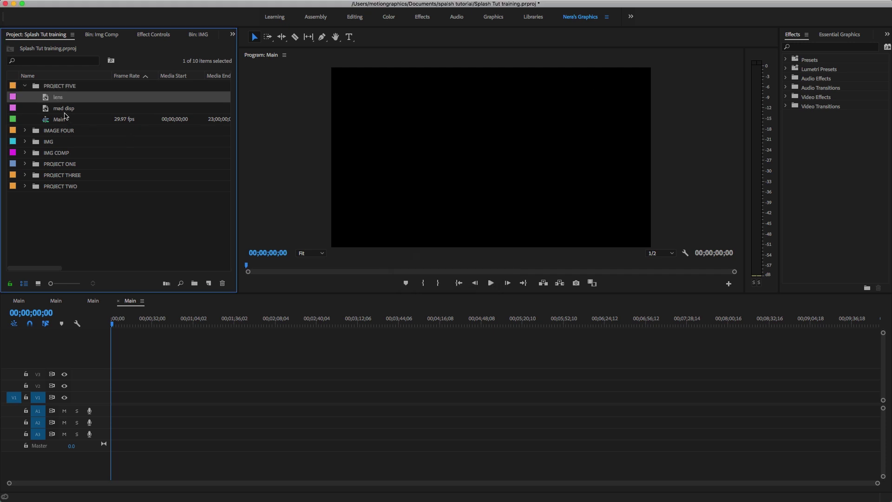
Step: Place the mad disp matte at the start of track V1 and delete all empty video and audio tracks
left_click(48, 110)
left_click_drag(48, 111, 94, 403)
right_click(101, 383)
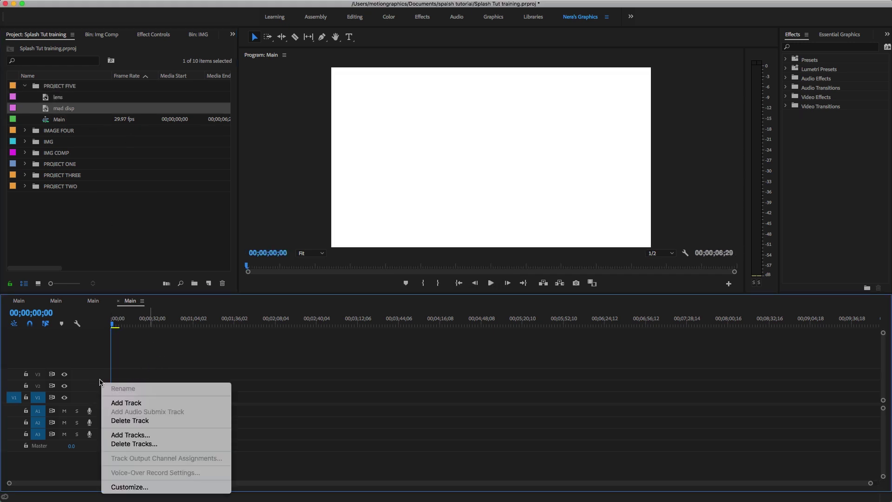
left_click(133, 444)
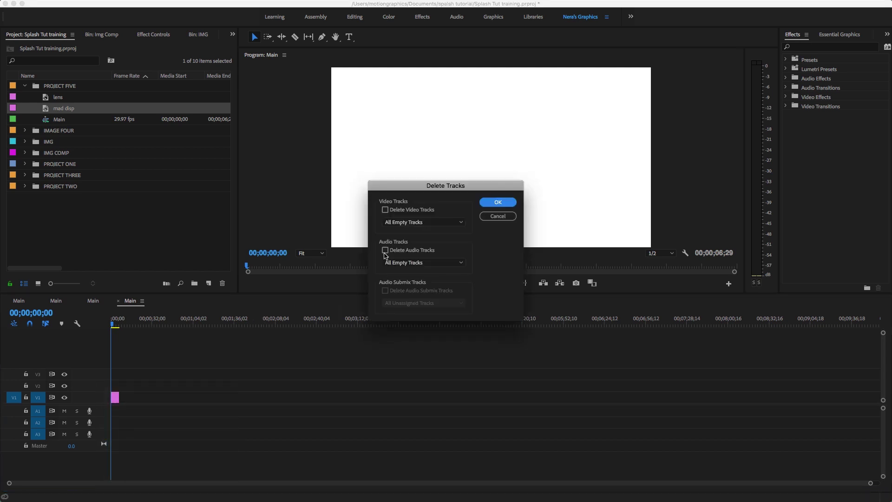
left_click(385, 209)
left_click(385, 250)
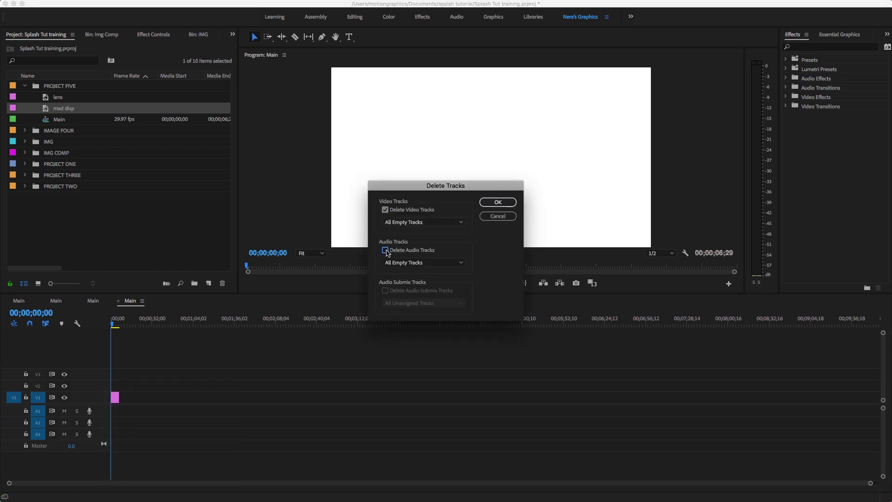
left_click(497, 202)
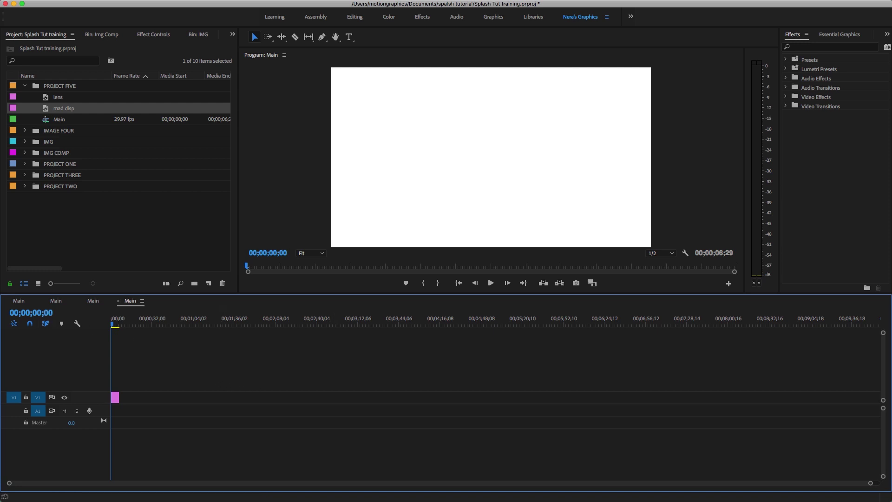
Step: Check the end of the mad disp clip at 00;00;07;00 and set the playhead to 00;00;02;19
left_click(53, 312)
type("700")
key("Return")
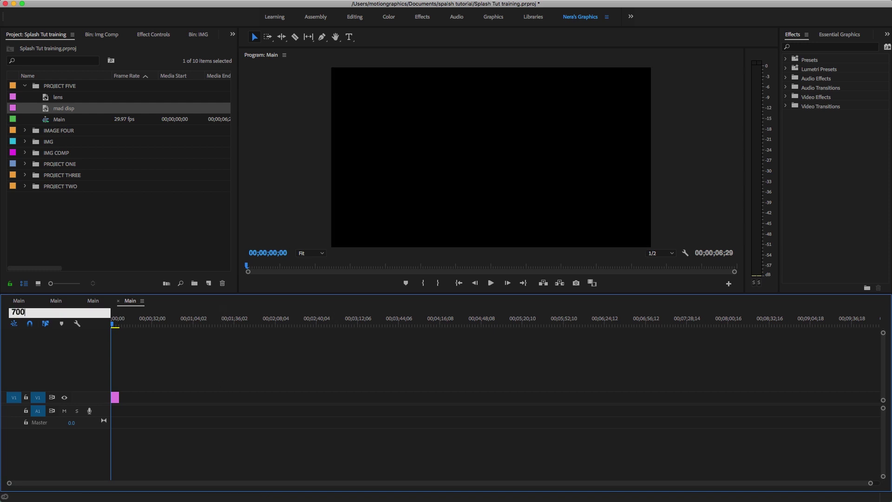
key("=")
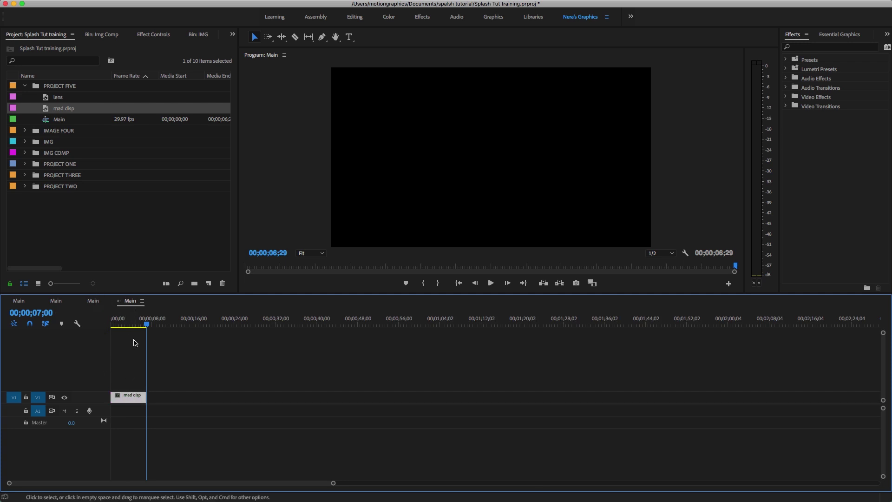
left_click_drag(143, 324, 124, 324)
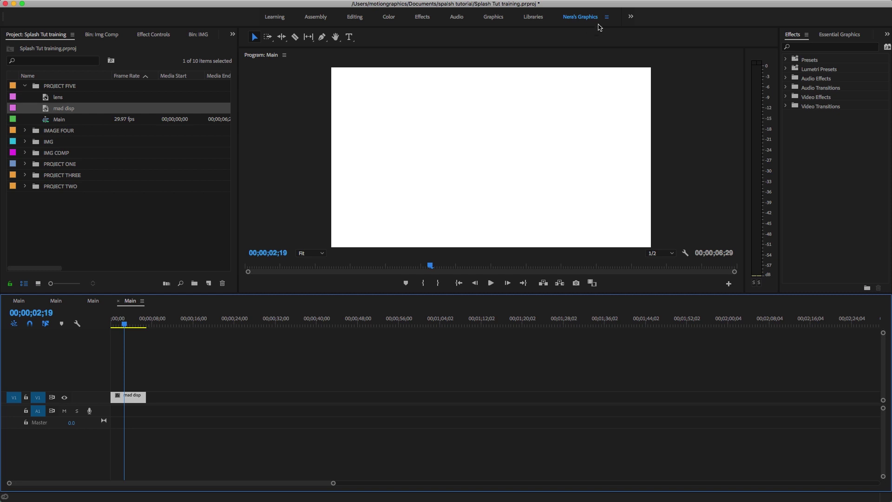
Step: Find the Circle video effect and apply it to the mad disp clip
left_click(834, 47)
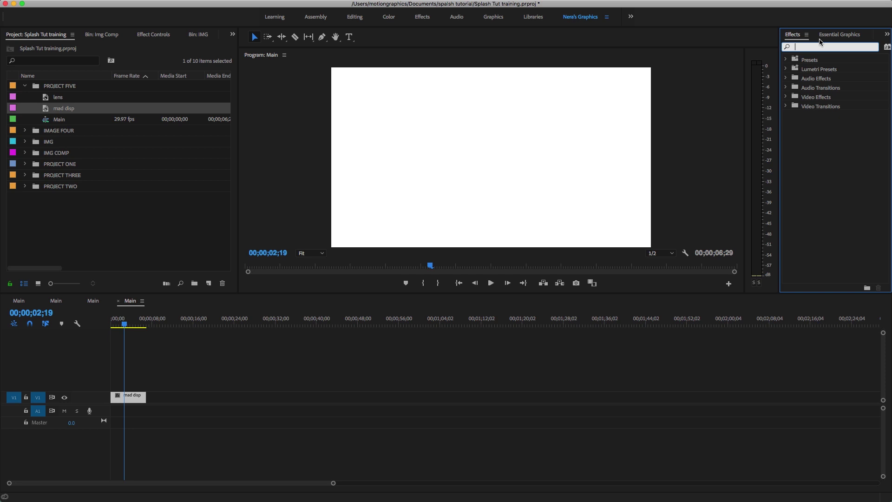
type("circle")
double_click(807, 116)
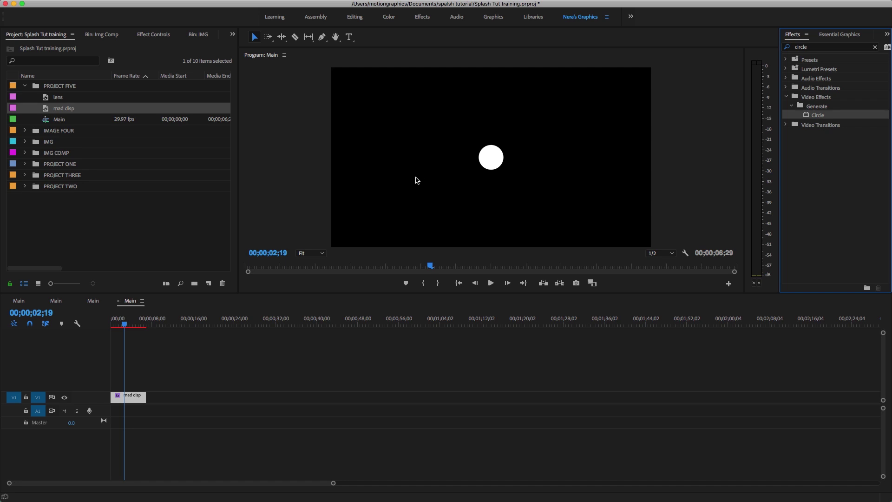
Step: Set the Radius of the mad disp clip's Circle effect to 0
left_click(128, 394)
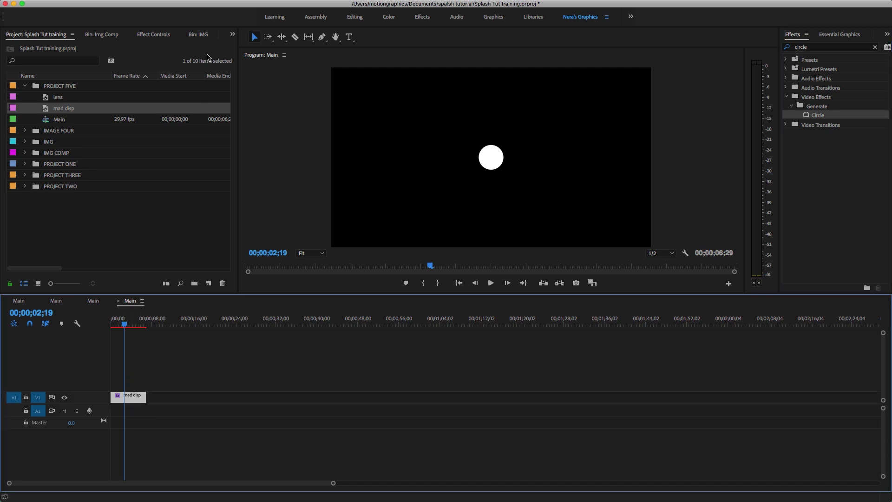
left_click(154, 35)
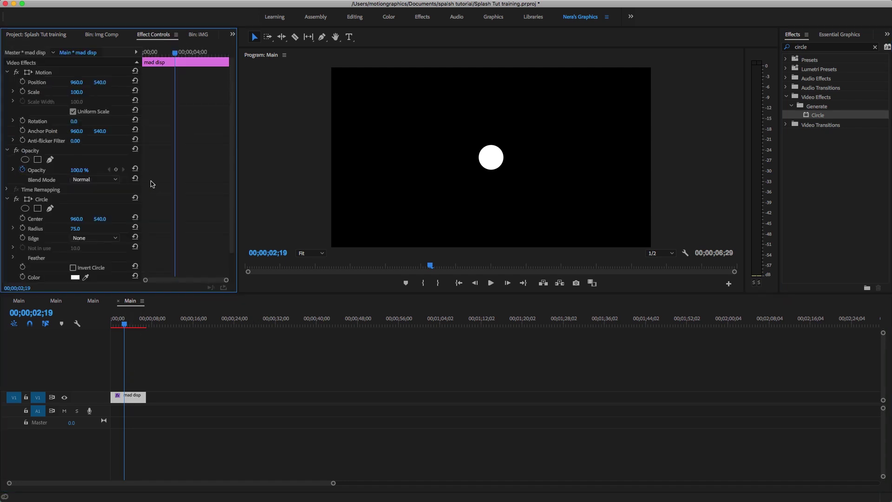
left_click(74, 228)
type("0")
key("Return")
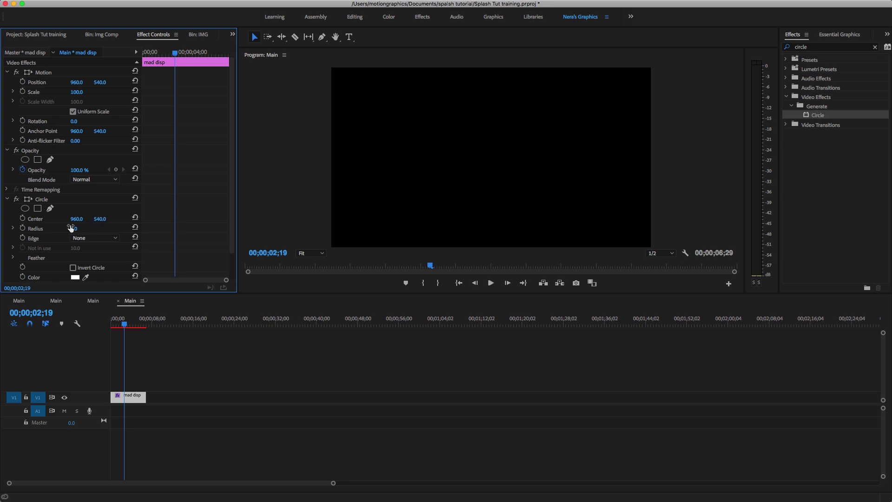
Step: Add a starting Radius keyframe of 0 to the mad disp clip's Circle effect at the beginning of the sequence
left_click(142, 361)
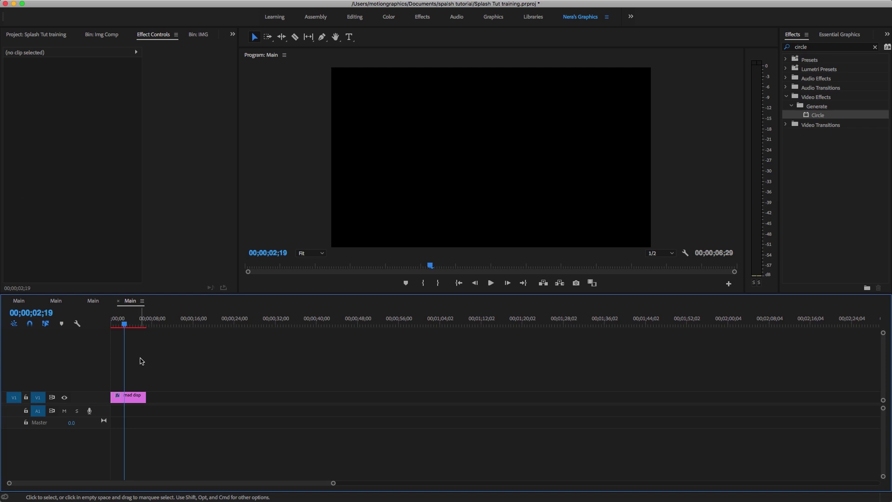
key("Home")
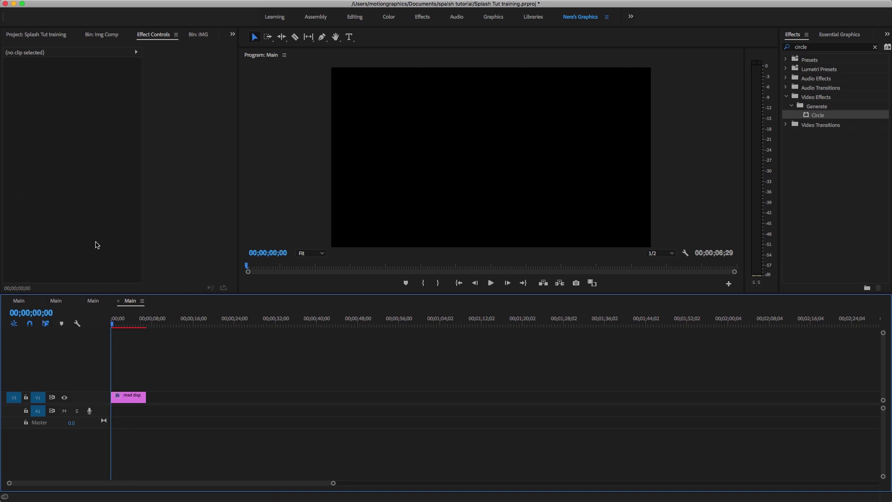
left_click(128, 399)
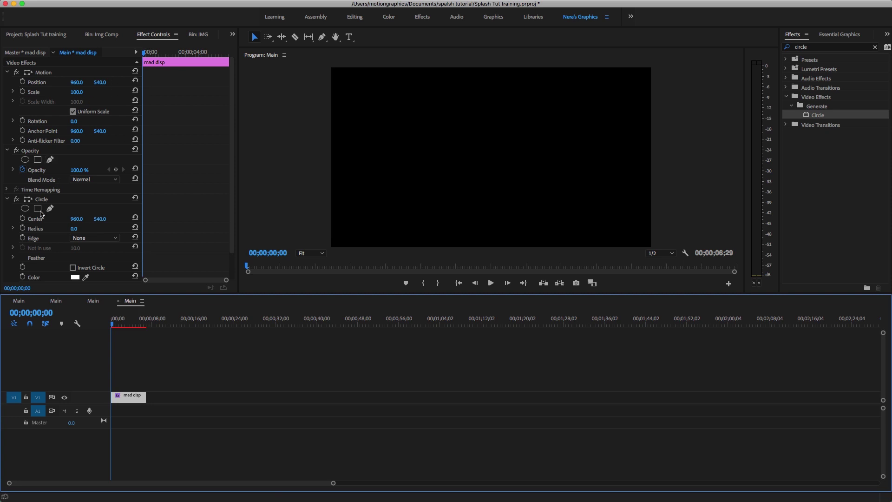
left_click(22, 228)
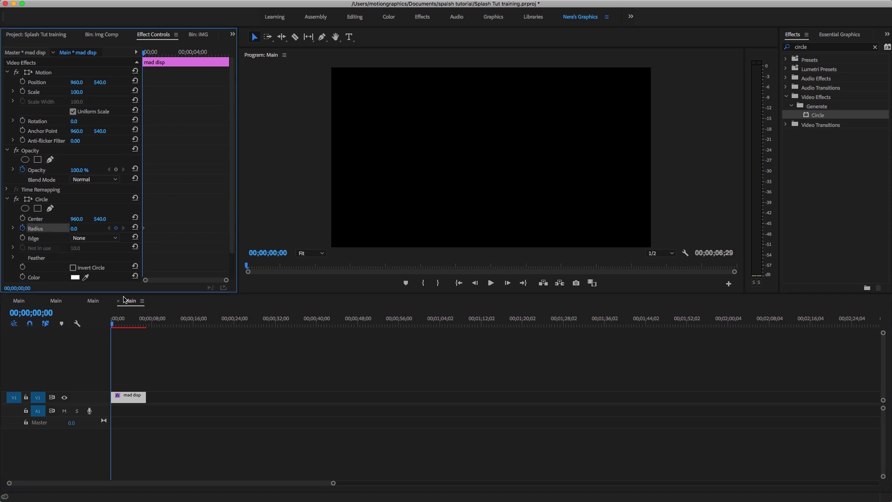
Step: Set the Circle effect's Radius to 512 at 00;00;02;00 so the circle grows over two seconds
left_click(43, 313)
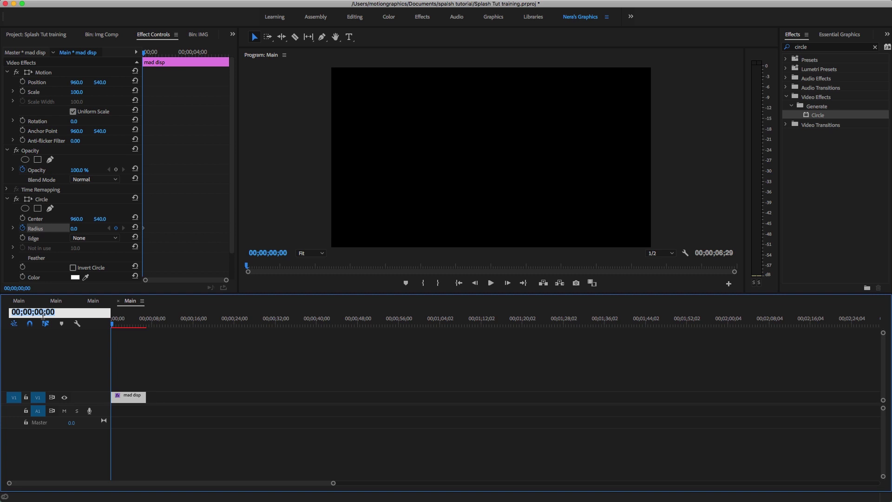
type("200")
key("Return")
left_click(74, 228)
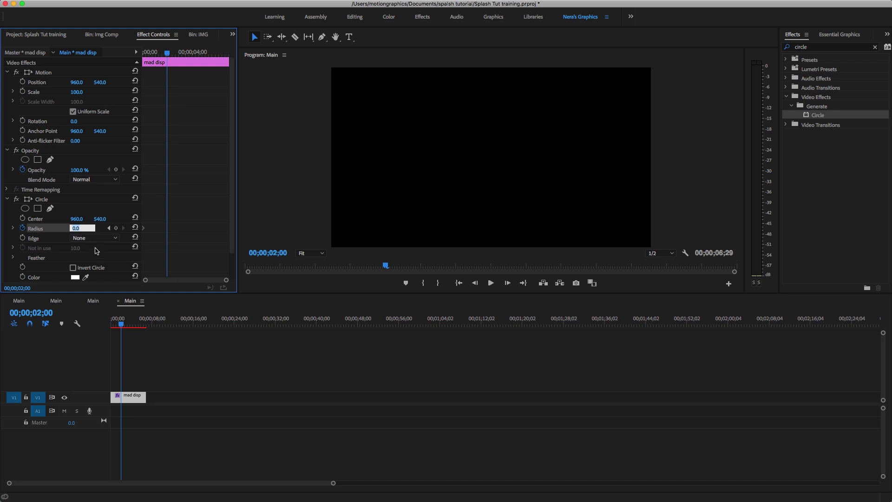
left_click_drag(75, 228, 312, 228)
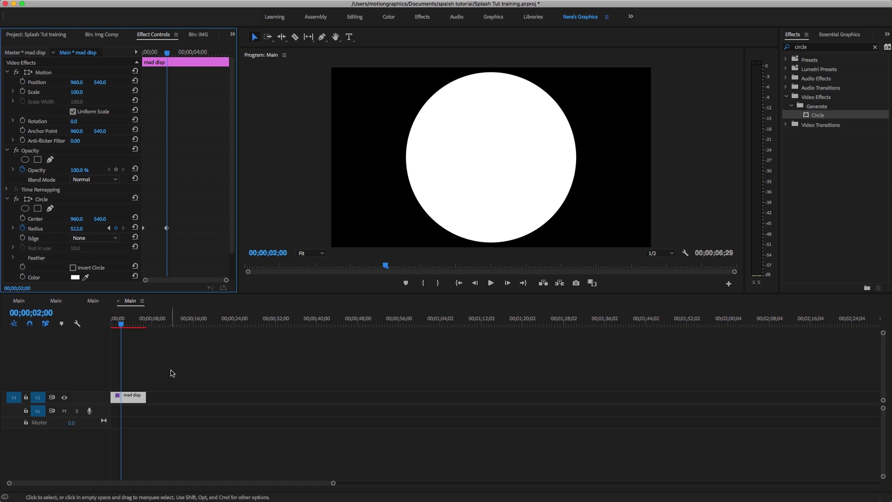
Step: Preview the splash reveals in the finished Main sequence around twelve seconds and return to the new sequence
left_click(92, 300)
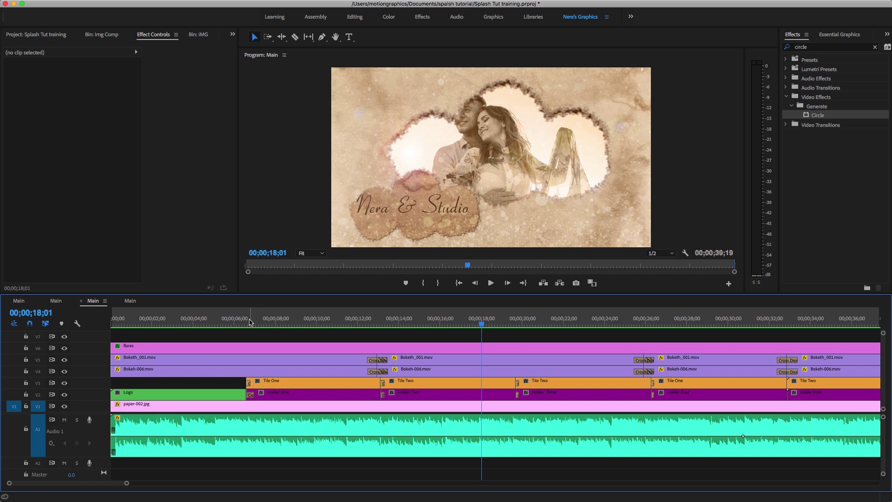
left_click(253, 322)
left_click_drag(253, 322, 359, 328)
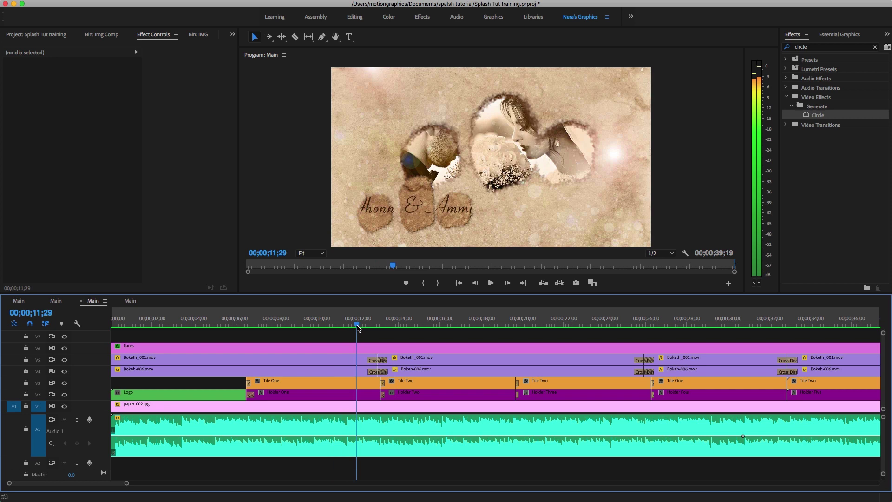
left_click(130, 300)
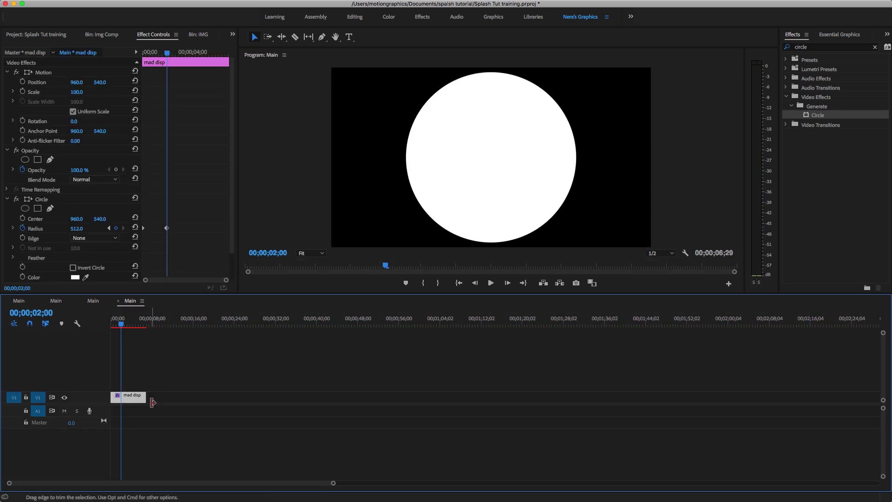
Step: Add a hold keyframe for the Circle effect's Radius of 512 at 00;00;04;00
key("=")
key("=")
key("=")
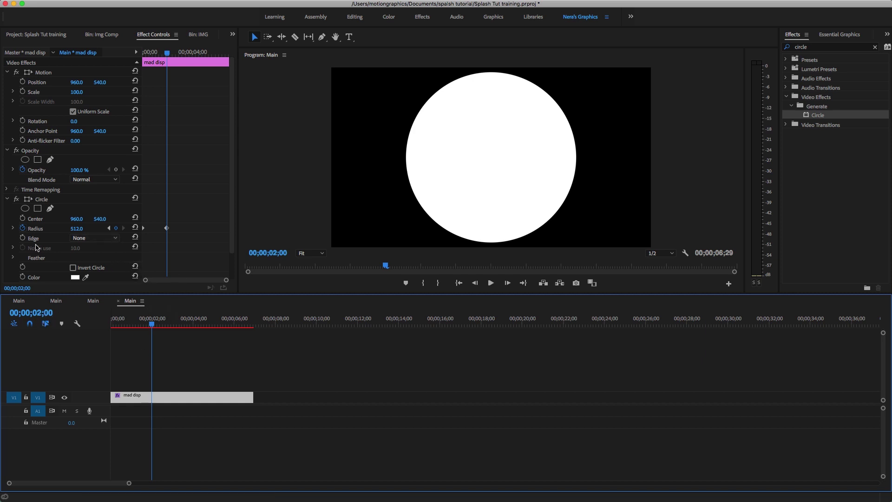
left_click(45, 313)
type("4;")
type("00")
key("Return")
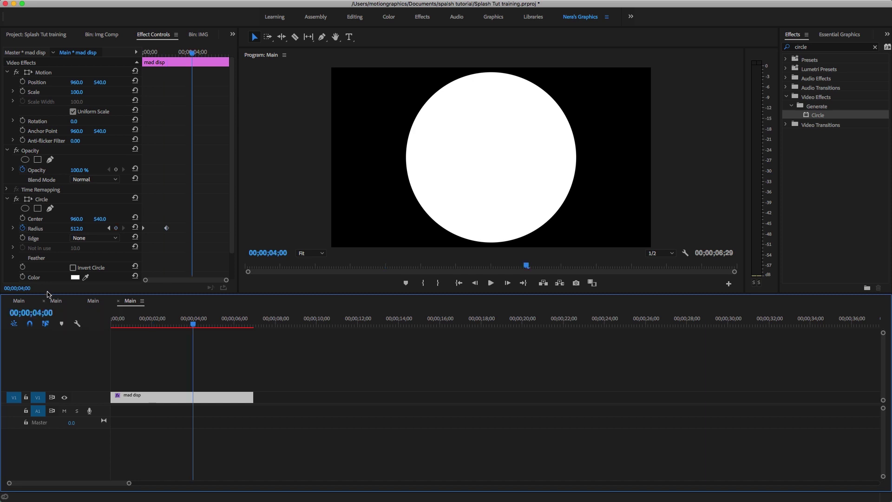
left_click(115, 227)
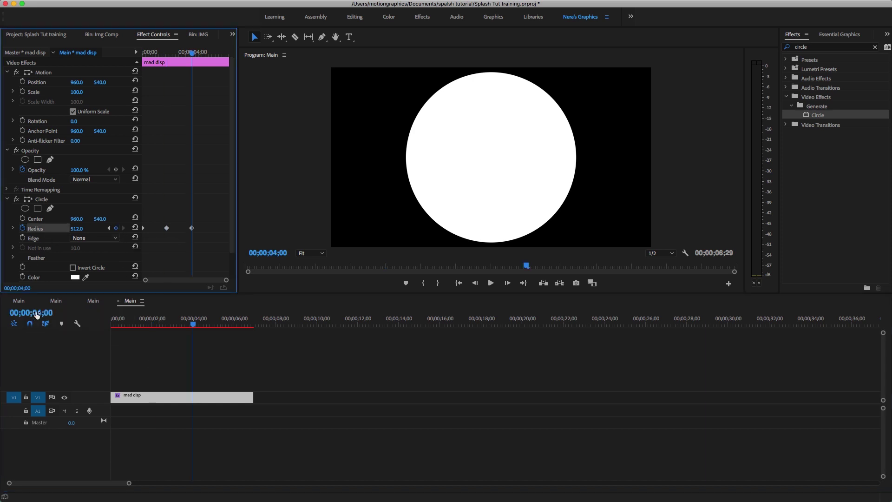
Step: Set the Circle effect's Radius to 0 at 00;00;06;00 so the circle shrinks away
left_click(36, 312)
type("600")
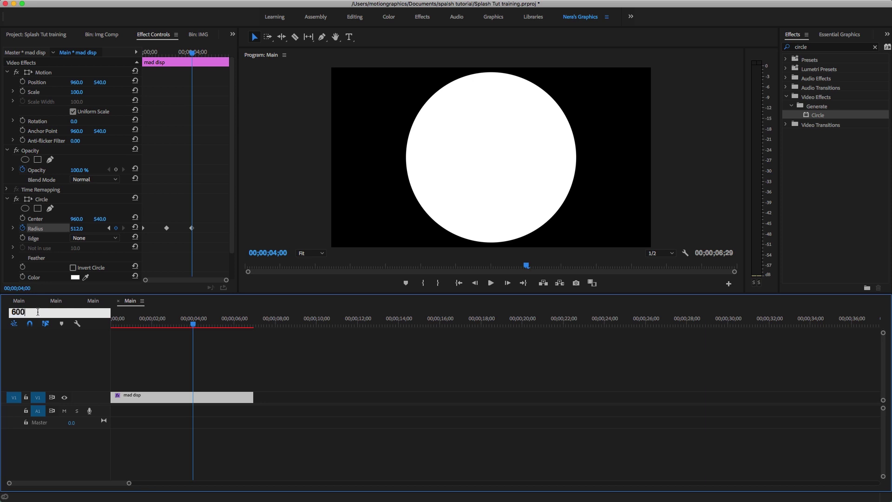
key("Return")
left_click(76, 228)
type("0")
key("Return")
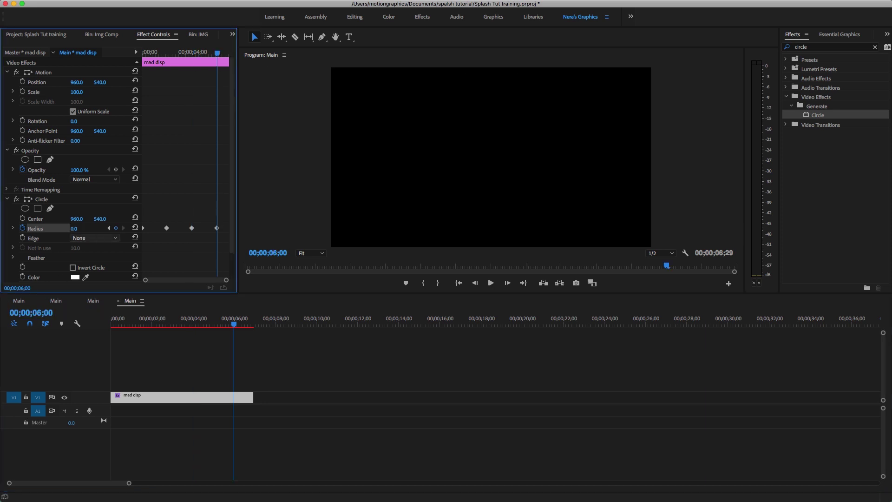
Step: Play the circle's grow-and-shrink animation from the start and compare it with the finished Main sequence
left_click(103, 337)
key("Home")
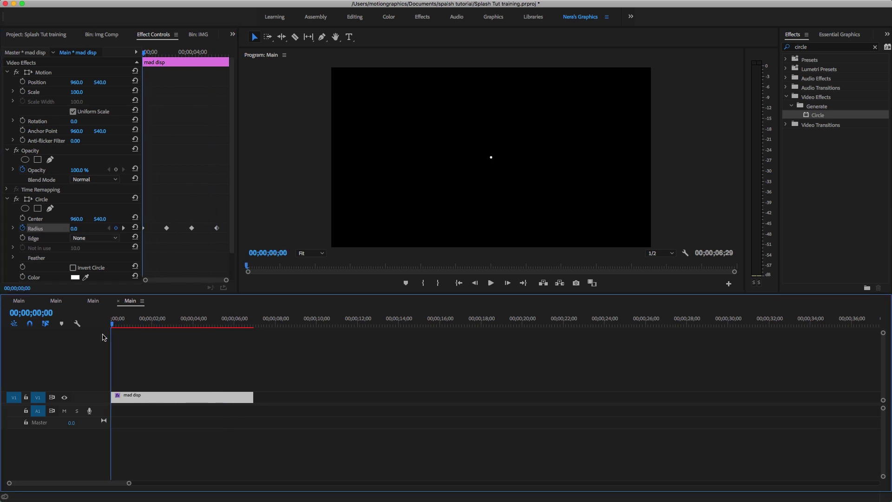
key("space")
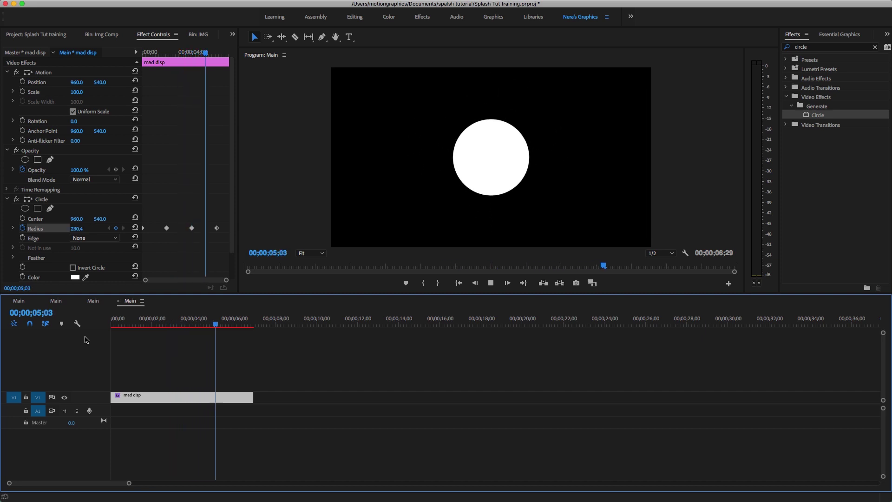
key("space")
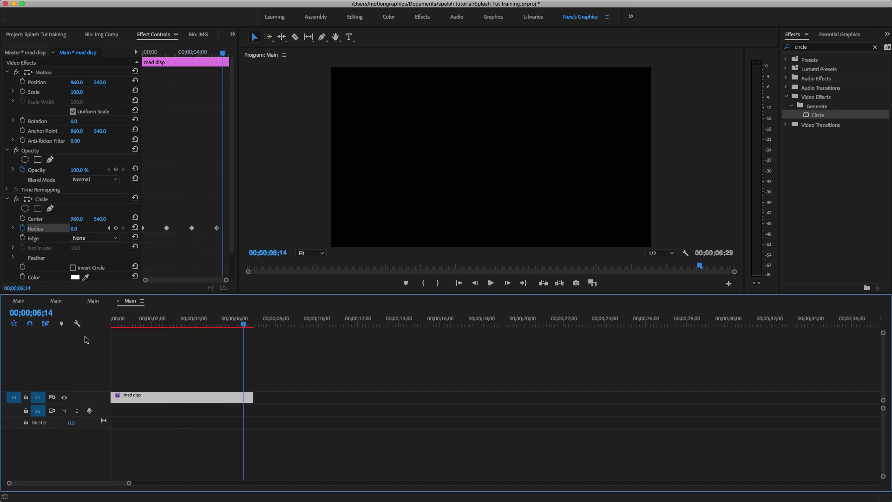
left_click_drag(140, 325, 228, 333)
left_click(96, 302)
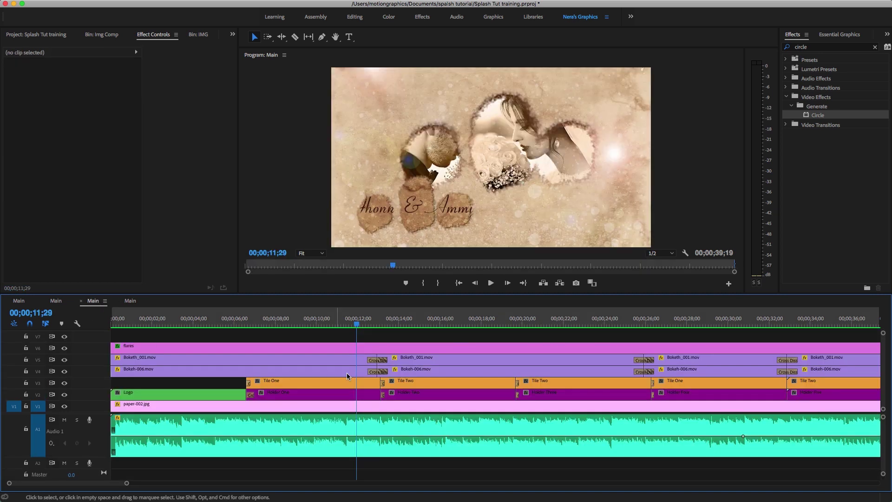
left_click(132, 305)
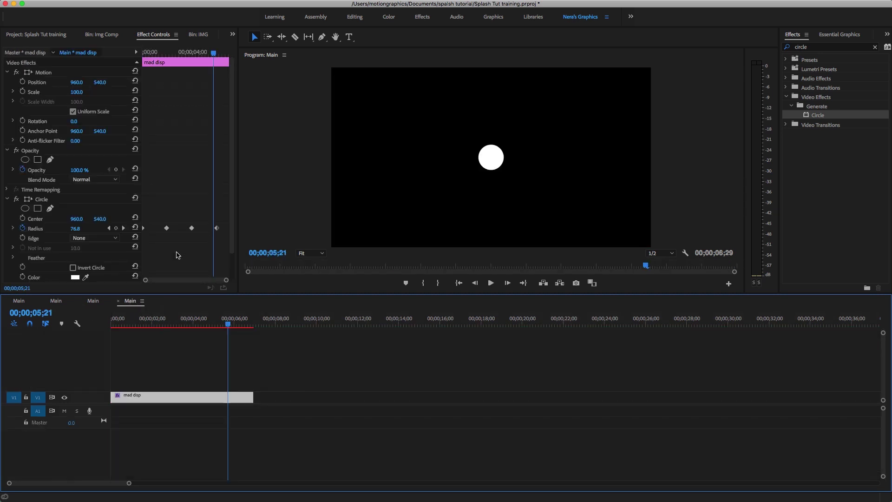
Step: Delete the last two Radius keyframes of the Circle effect, at 00;00;04;00 and 00;00;06;00
left_click_drag(187, 207, 224, 249)
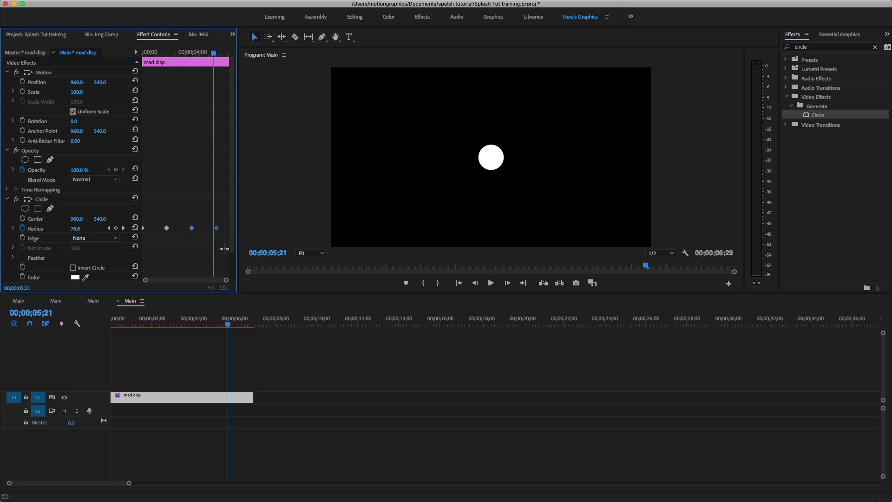
key("Delete")
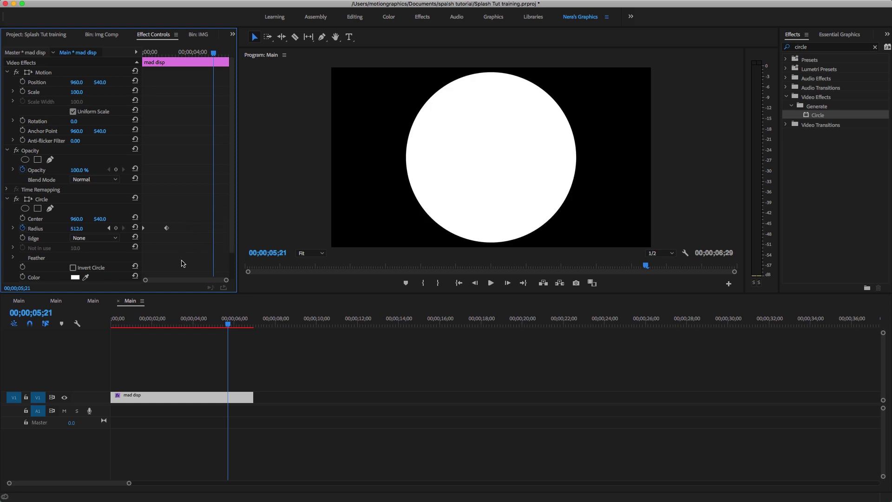
Step: Ease the two Radius keyframes with a velocity curve that starts fast and slows down, and play the circle animation from the start
key("grave")
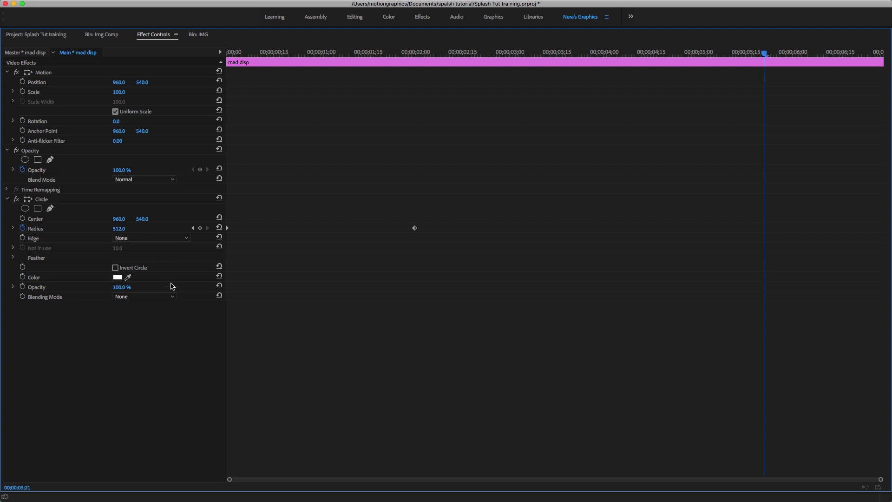
left_click_drag(435, 245, 219, 199)
left_click_drag(414, 228, 437, 231)
left_click(13, 228)
left_click(342, 297)
left_click(432, 228)
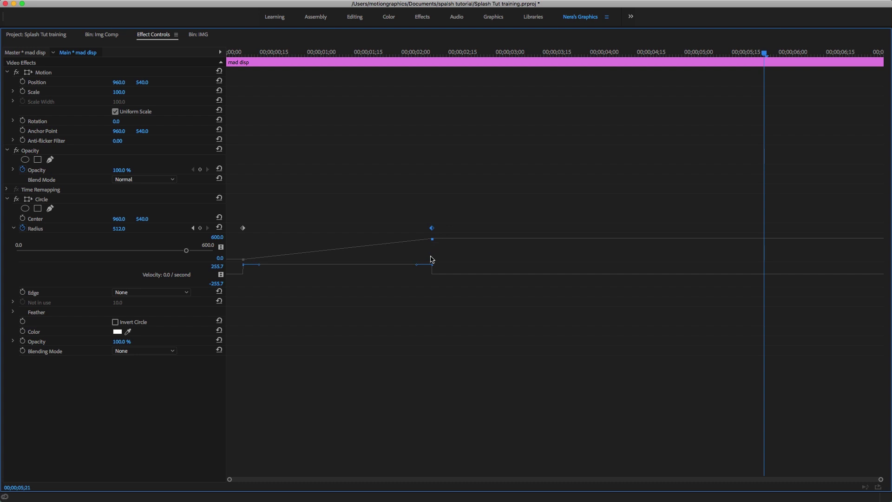
left_click_drag(417, 268, 243, 276)
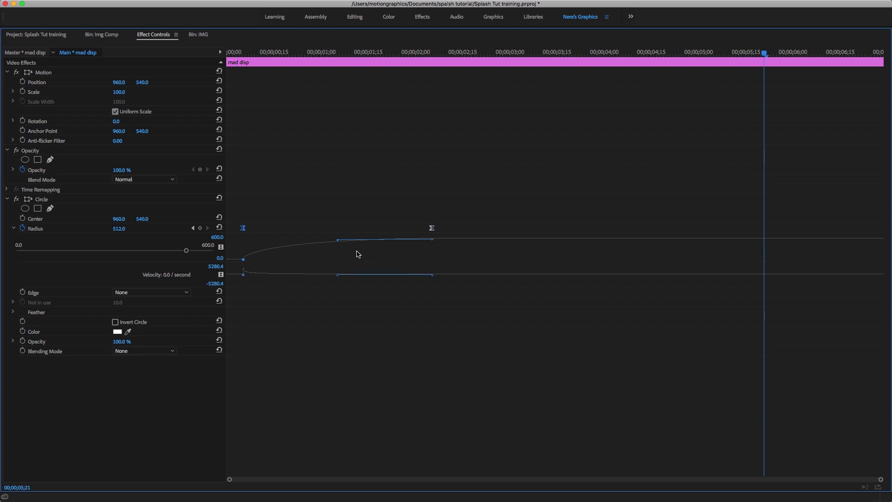
left_click_drag(451, 232, 227, 230)
key("grave")
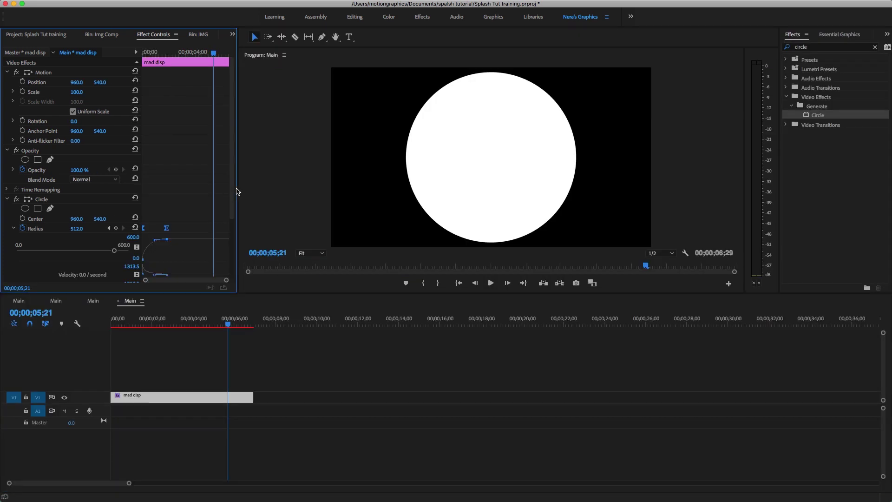
left_click_drag(228, 324, 96, 341)
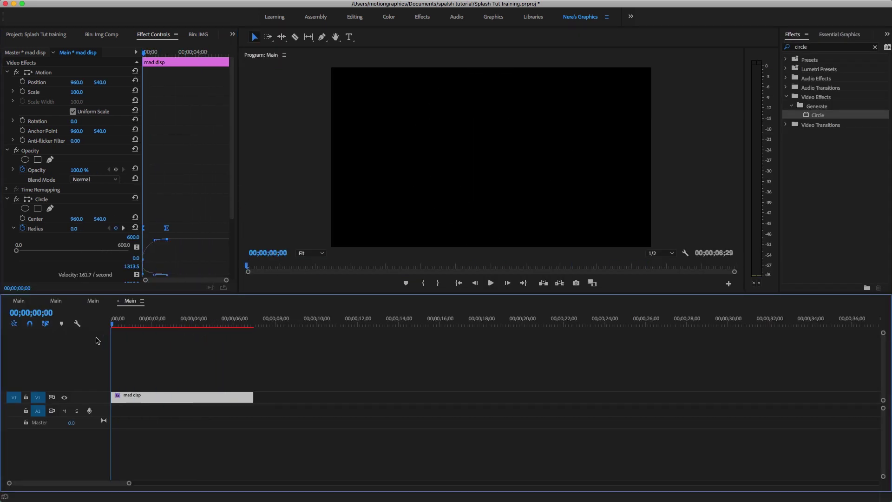
key("space")
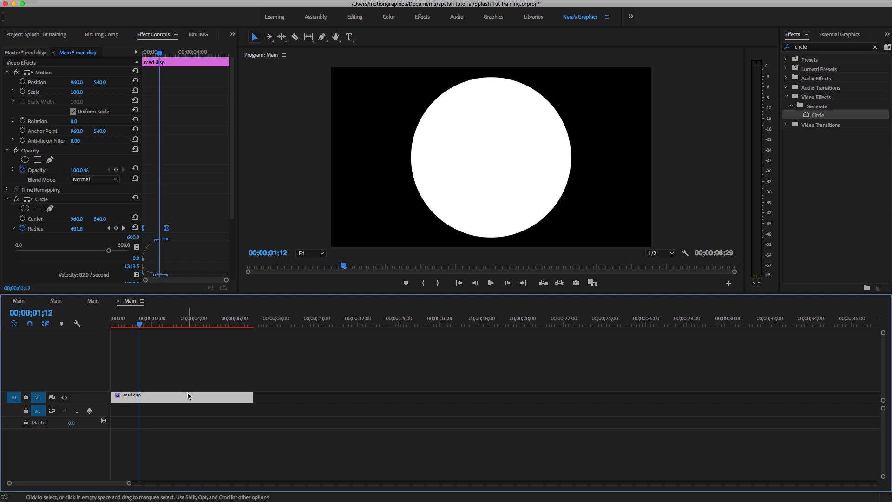
Step: Find the Turbulent Displace video effect and apply it to the mad disp clip
left_click(828, 47)
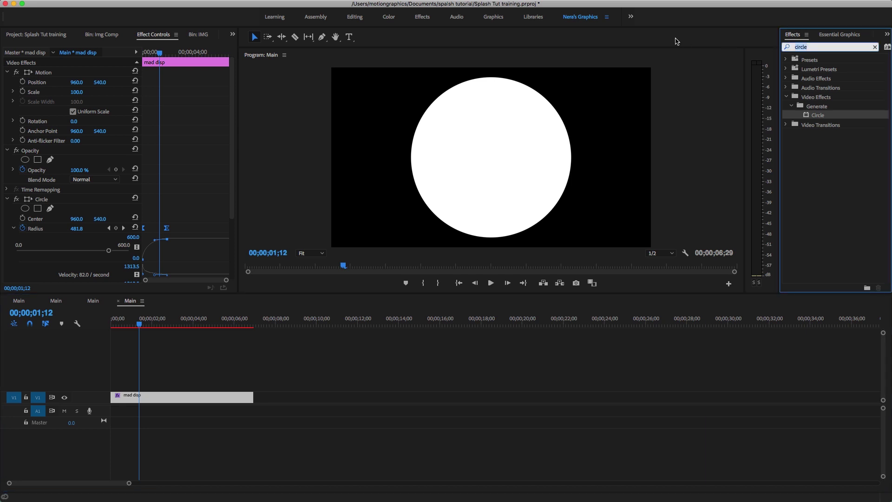
type("turb")
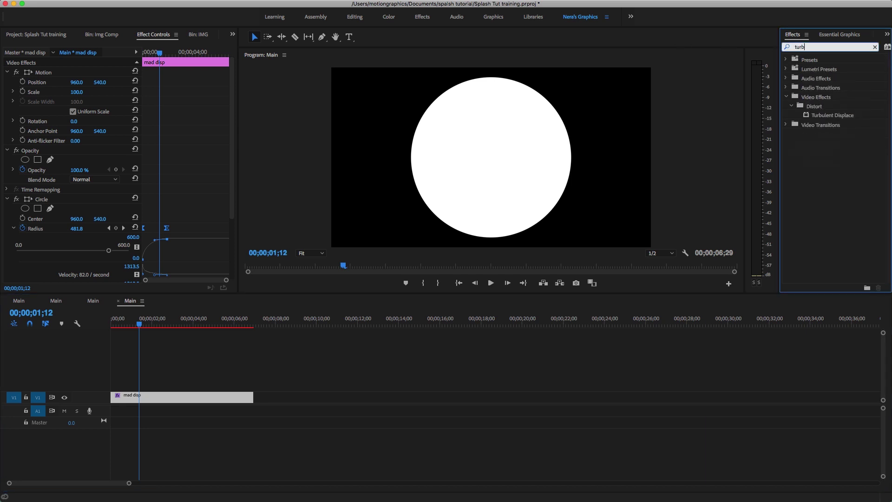
left_click_drag(828, 119, 566, 218)
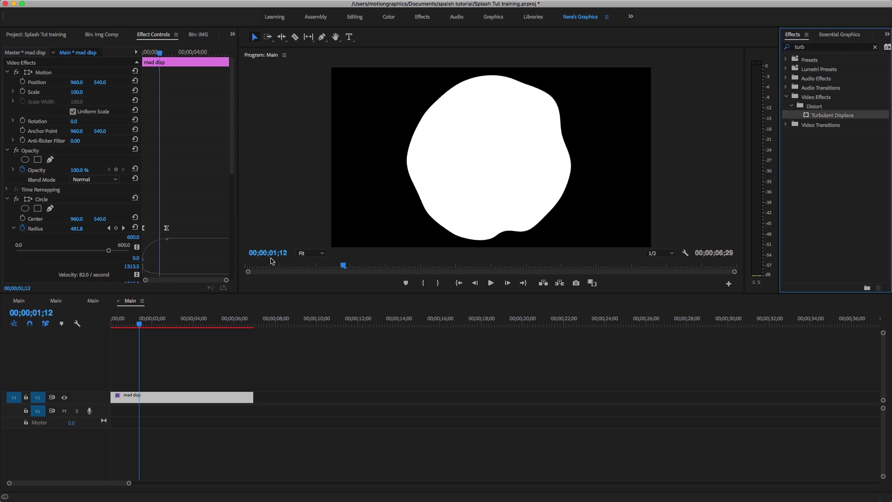
Step: Set Turbulent Displace's Amount to 106 and Size to 74 and check the circle's distortion at 00;00;03;21
scroll(224, 149, "down", 5)
scroll(224, 242, "down", 1)
left_click_drag(76, 194, 102, 195)
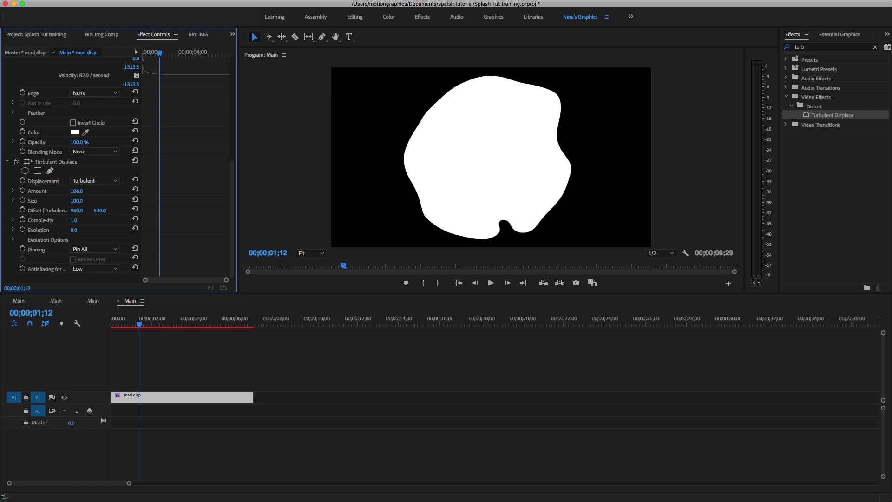
left_click_drag(77, 201, 64, 200)
left_click_drag(139, 327, 186, 328)
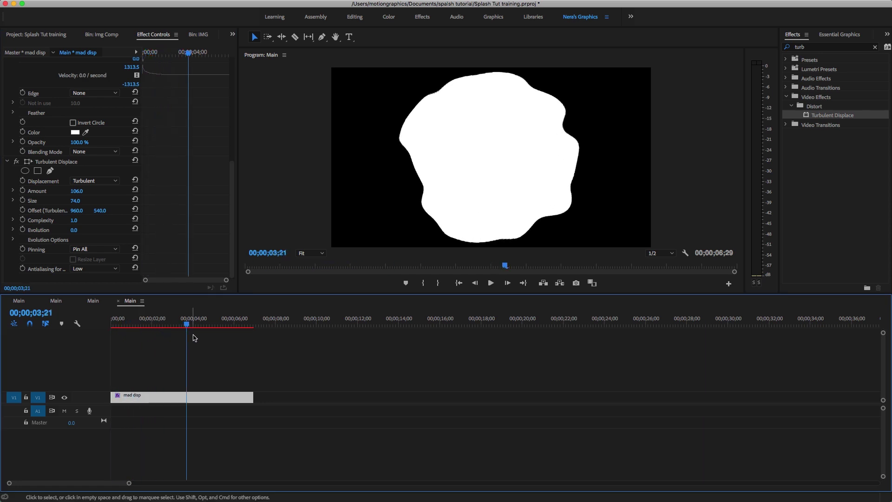
Step: Collapse the Turbulent Displace and Circle effect settings of the mad disp clip
left_click(10, 163)
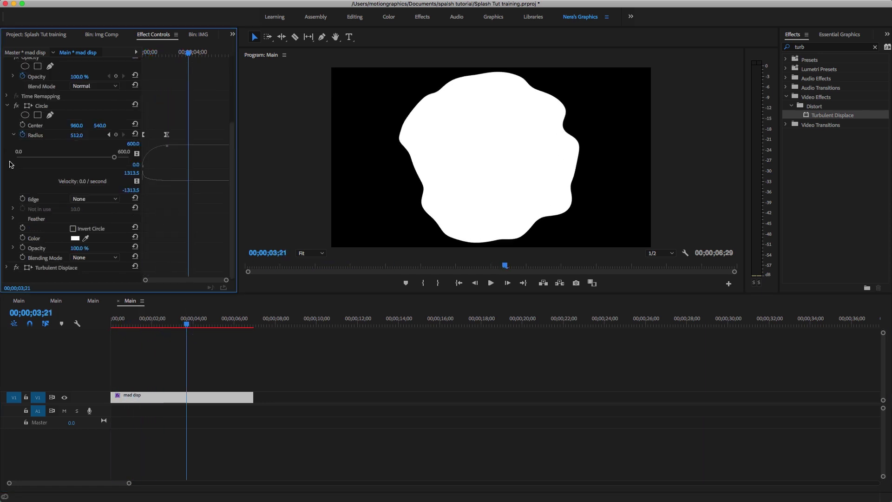
left_click(7, 106)
left_click(168, 346)
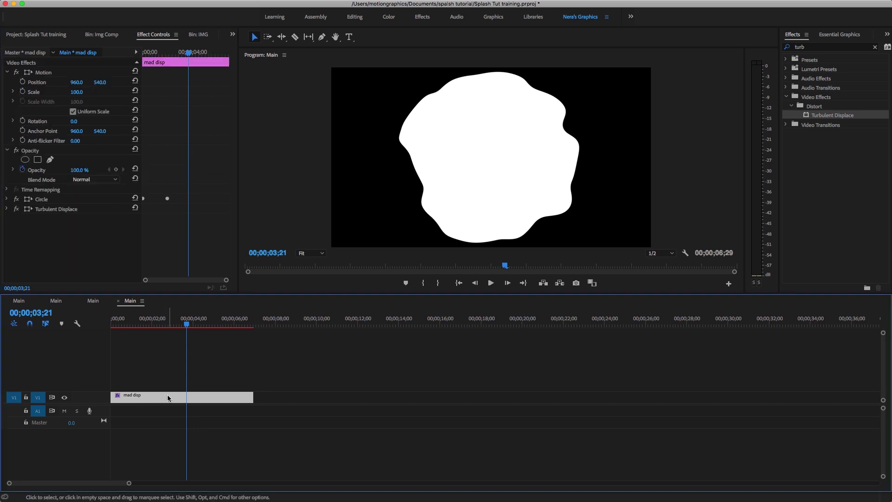
Step: Find the Roughen Edges video effect and apply it to the mad disp clip
left_click(875, 48)
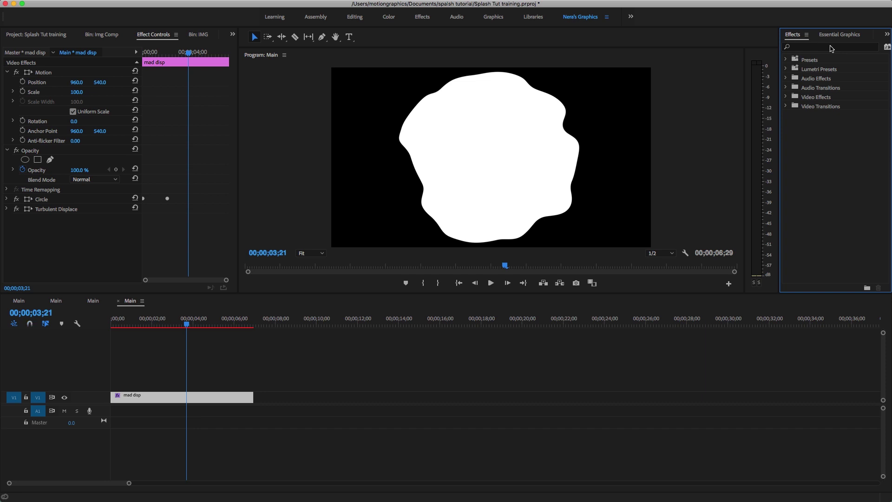
left_click(830, 47)
type("edges")
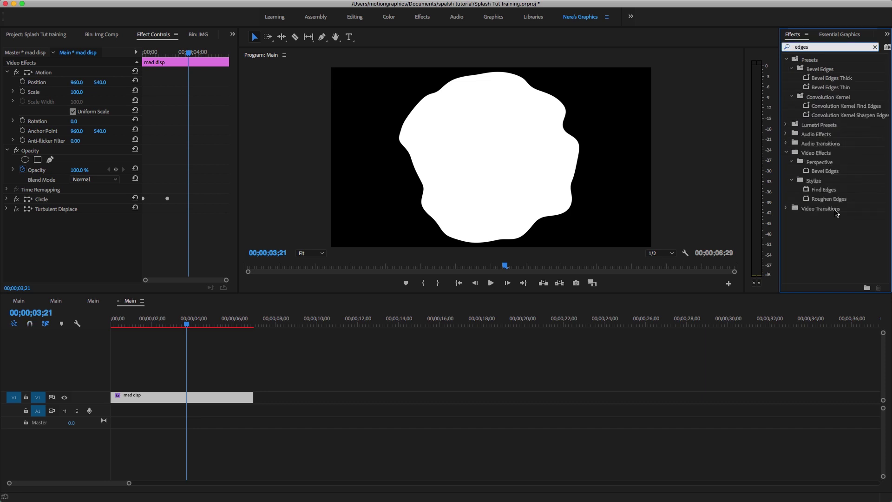
left_click(831, 200)
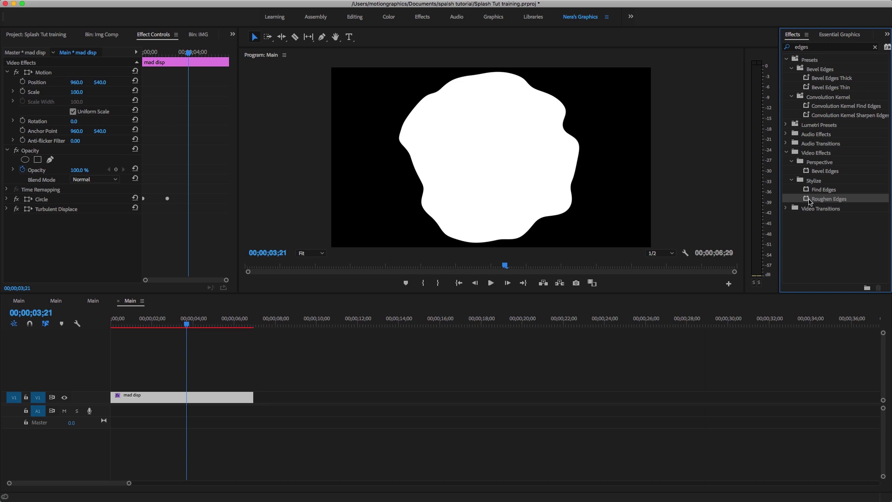
double_click(809, 201)
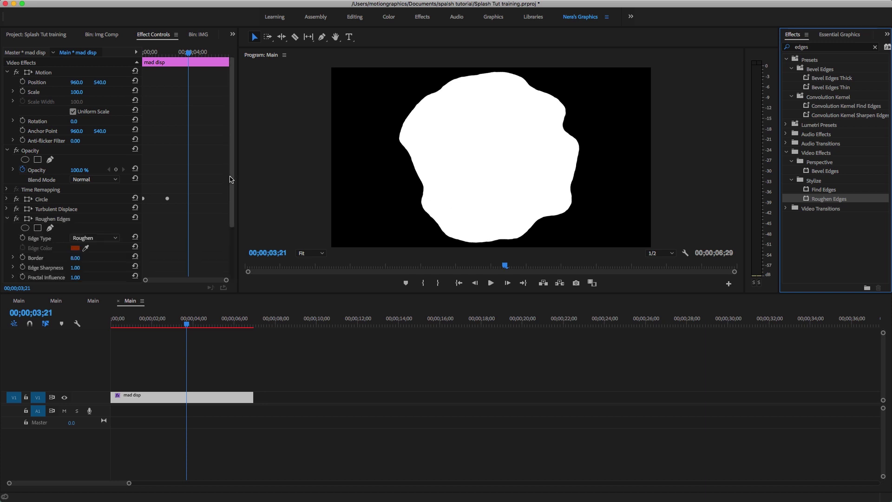
Step: Inspect the circle's right edge at 100% zoom and set the Roughen Edges Border to 198
scroll(233, 209, "down", 5)
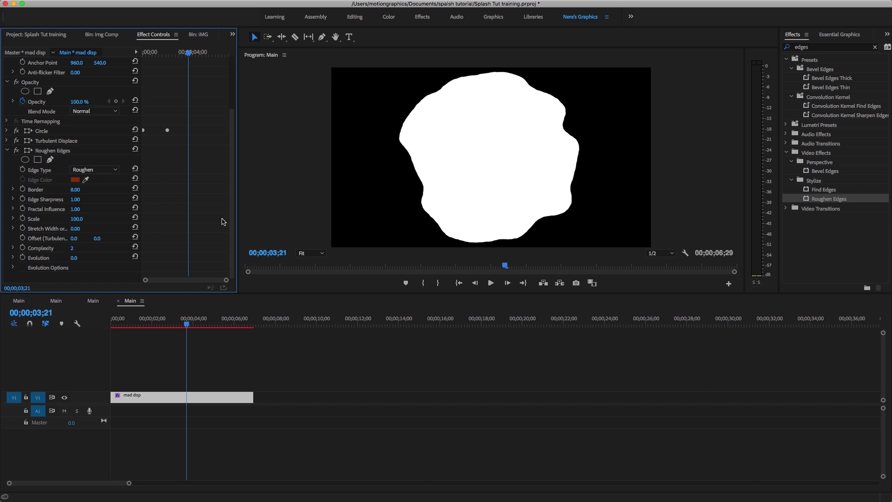
left_click(311, 254)
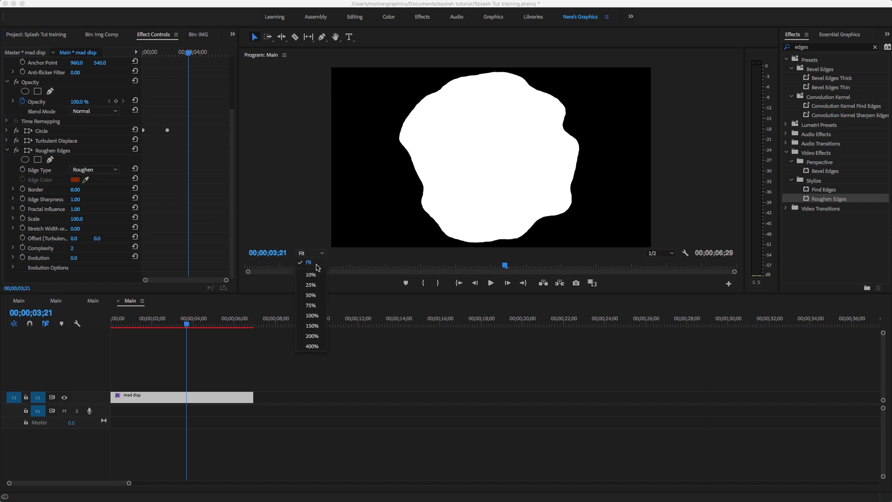
left_click(312, 316)
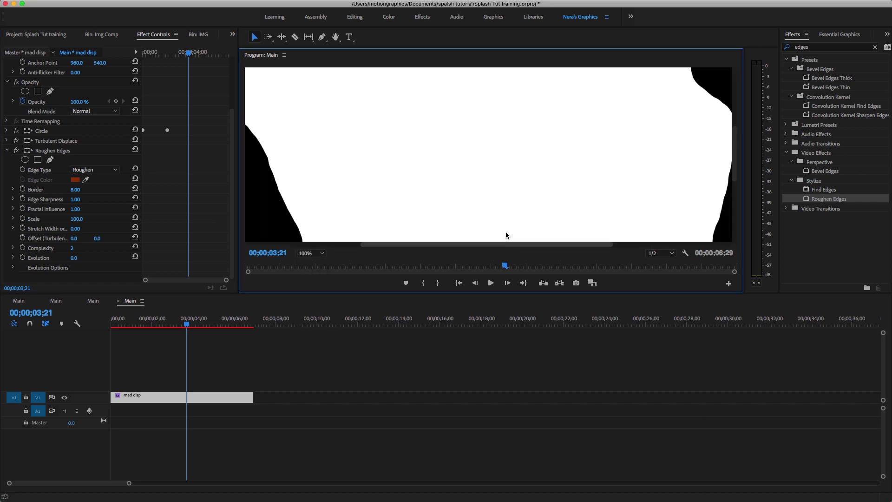
key("h")
left_click_drag(587, 173, 538, 176)
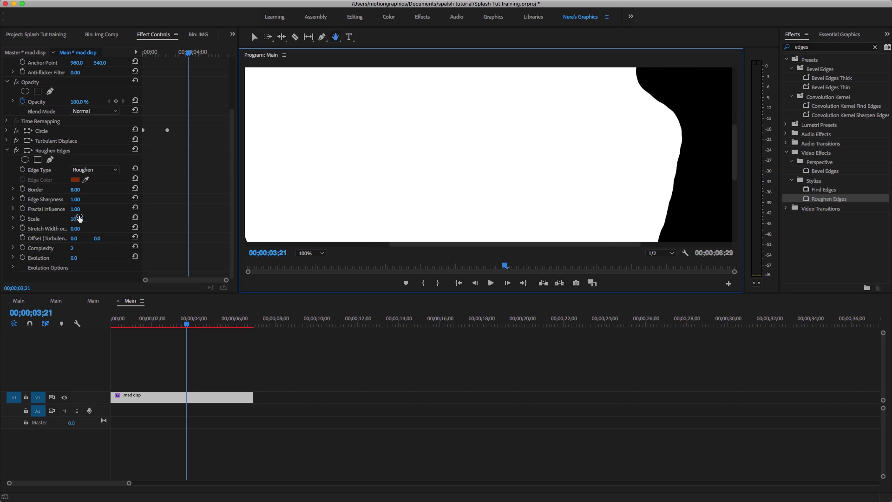
left_click_drag(75, 189, 104, 189)
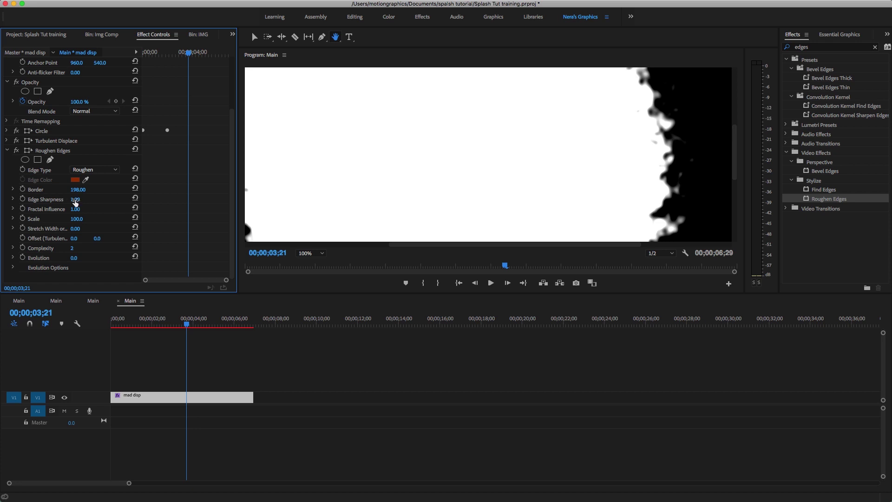
Step: Set Roughen Edges' Edge Sharpness to 0.90 and Fractal Influence to 0.80
left_click(77, 199)
key("BackSpace")
key("Return")
left_click(75, 209)
key("BackSpace")
key("Return")
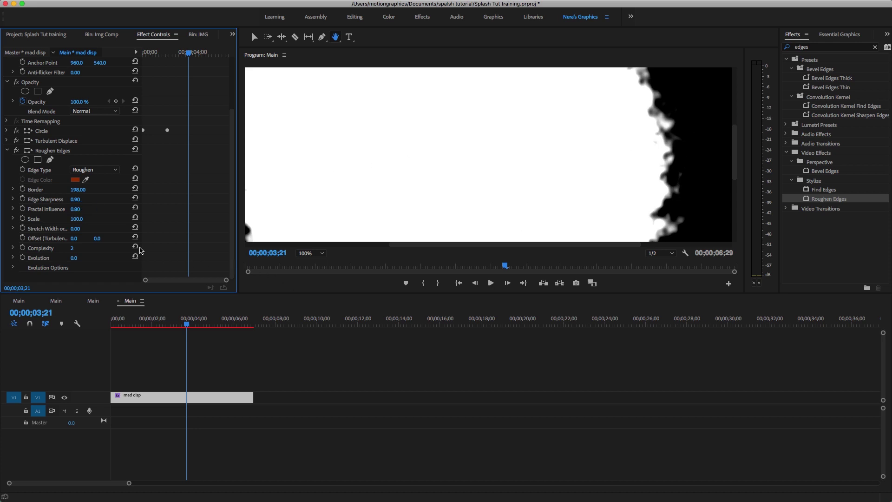
Step: Set the Roughen Edges Scale to 77 and check the whole circle in Fit view at 00;00;02;03
left_click_drag(78, 221, 68, 221)
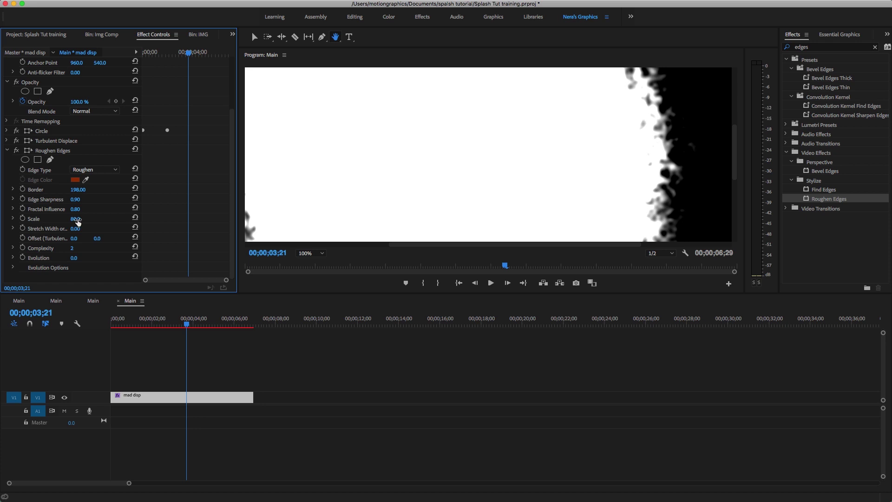
left_click_drag(77, 218, 70, 219)
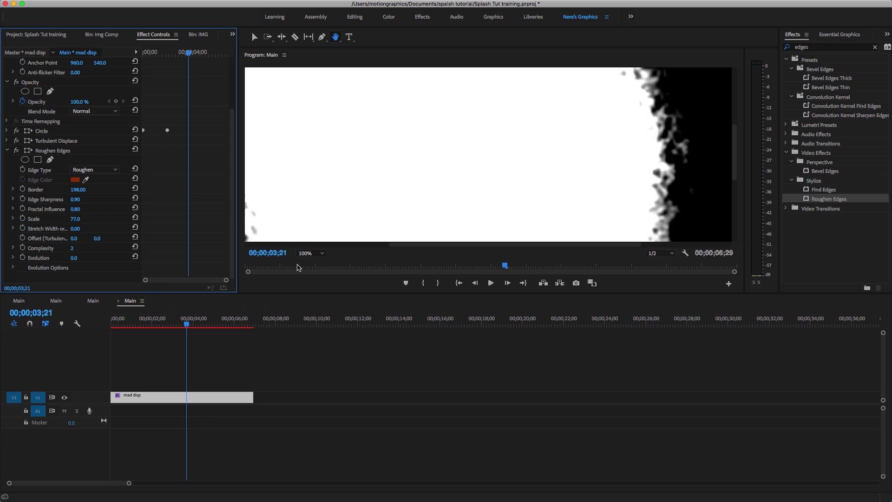
left_click(311, 252)
left_click(311, 263)
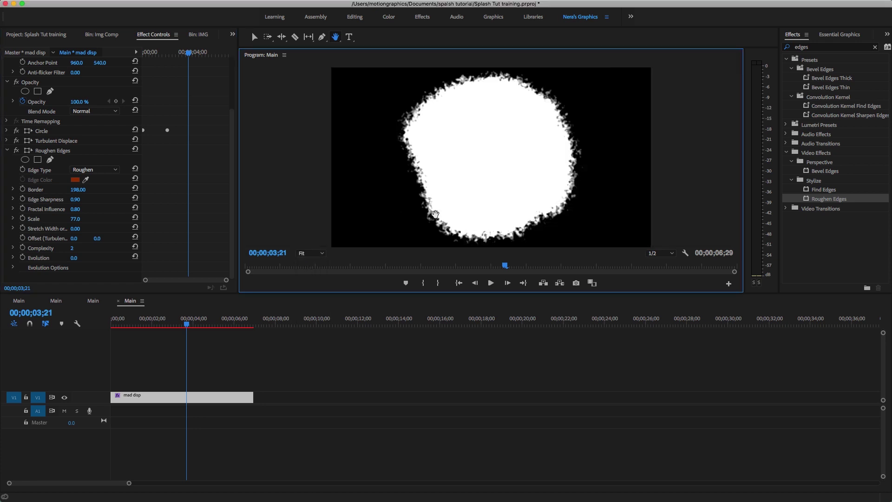
left_click(181, 325)
left_click_drag(175, 327, 156, 338)
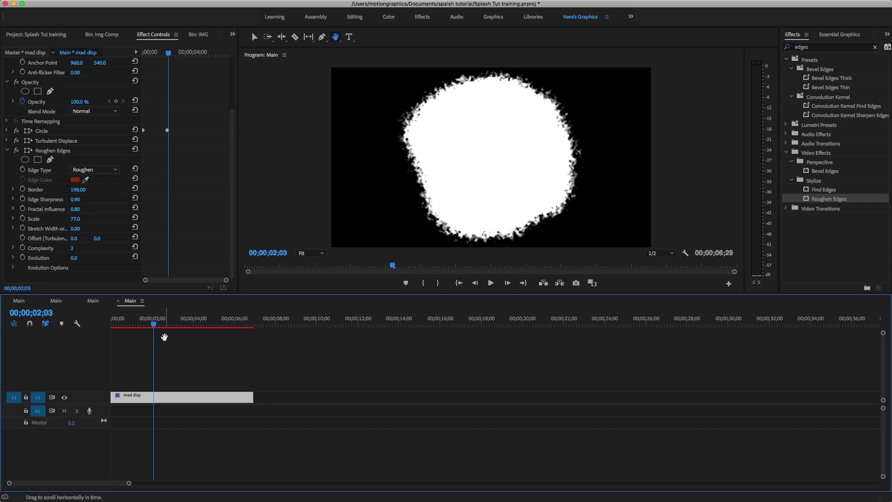
key("v")
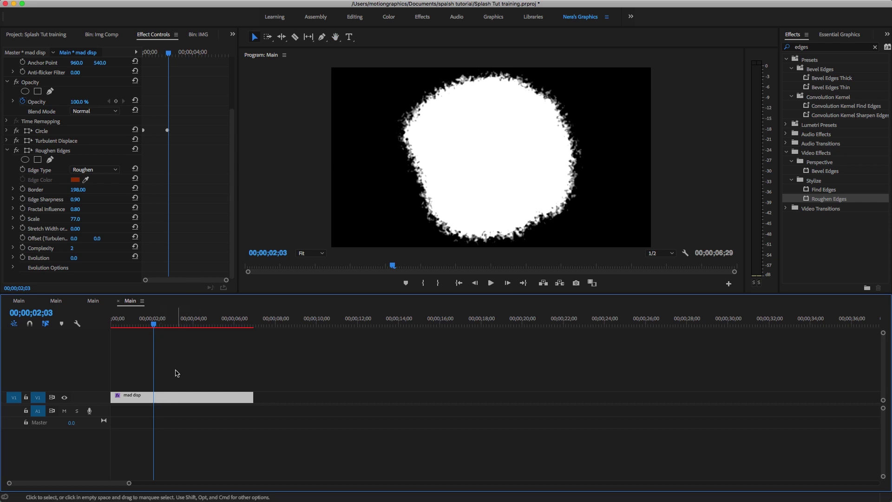
Step: Nest the mad disp clip as MAp Disp and move the nested sequence into the PROJECT FIVE bin
right_click(171, 398)
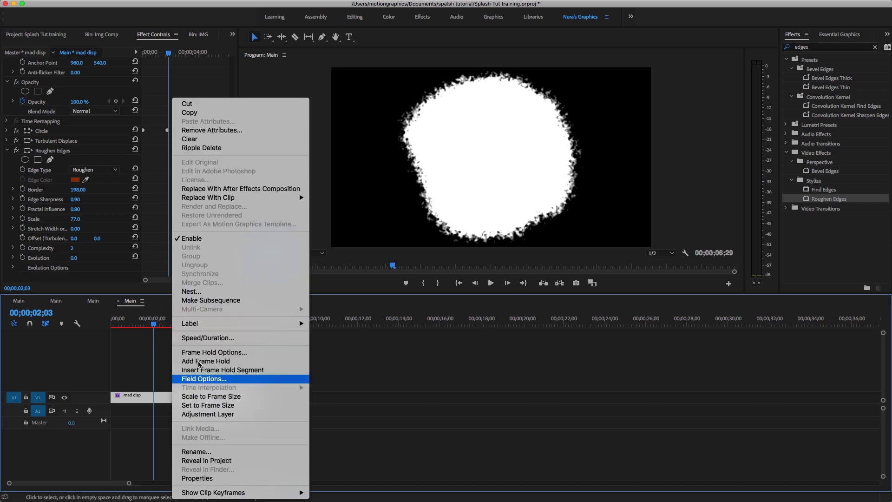
left_click(215, 292)
type("MAp Disp")
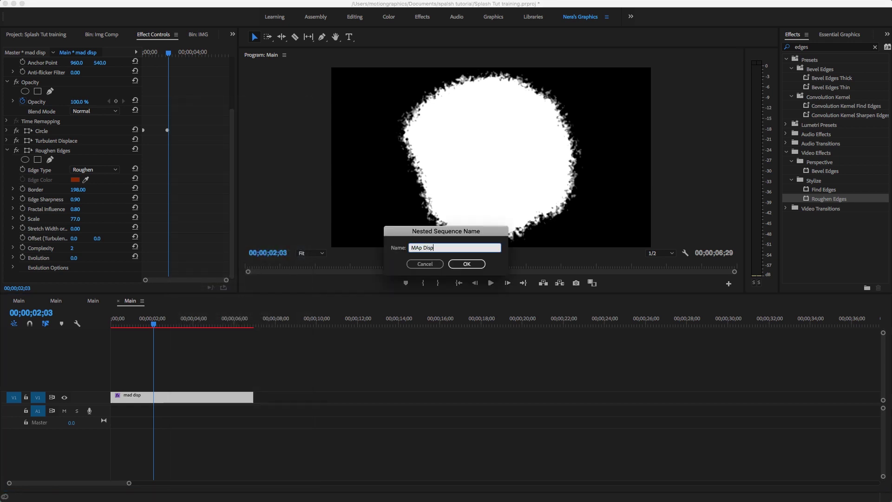
key("Return")
left_click(180, 398)
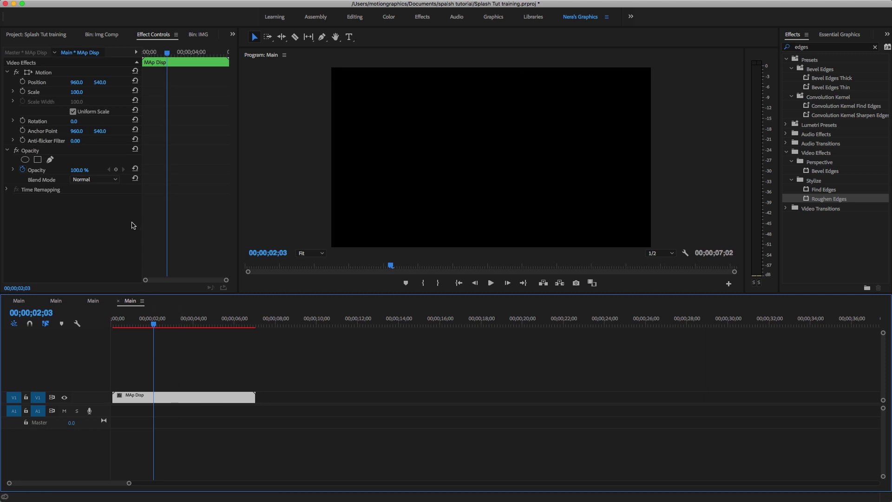
left_click(31, 36)
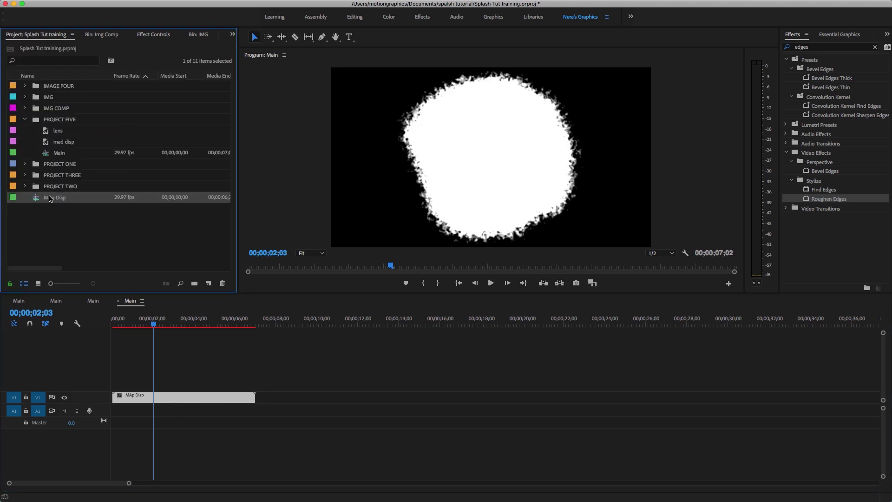
left_click_drag(54, 123, 55, 124)
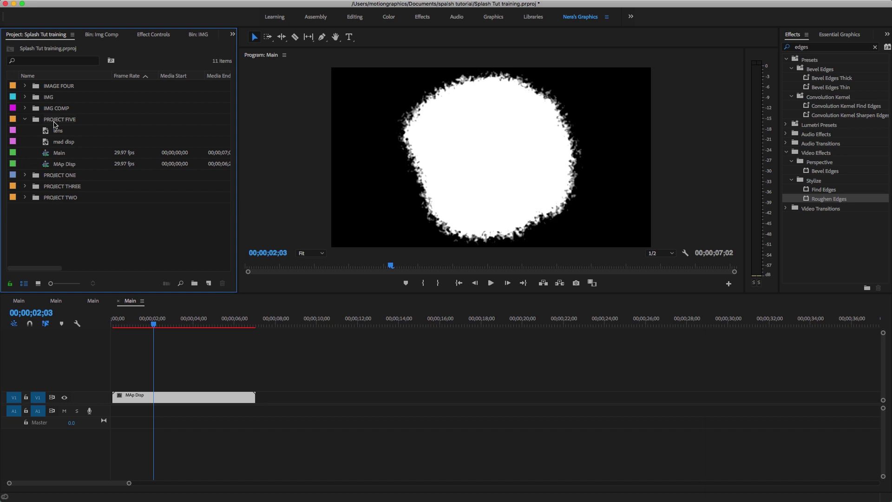
Step: Duplicate the MAp Disp sequence and rename the copy Img MAp Disp 001
left_click(66, 165)
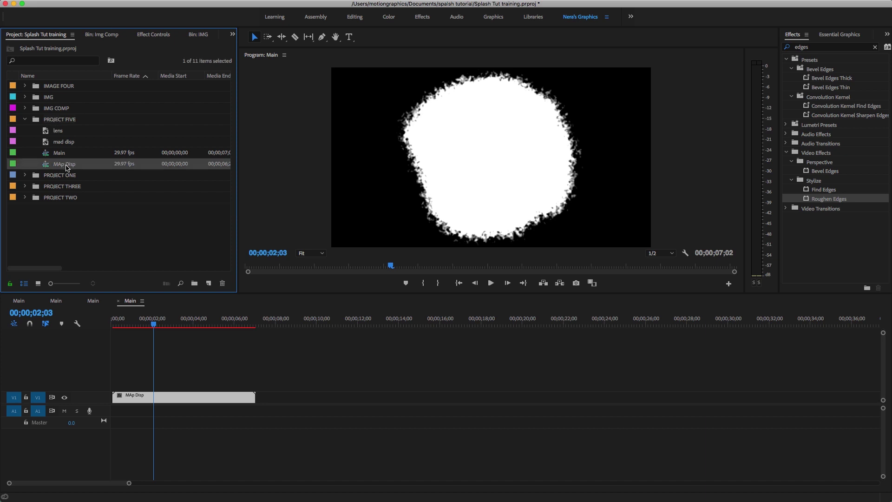
right_click(66, 166)
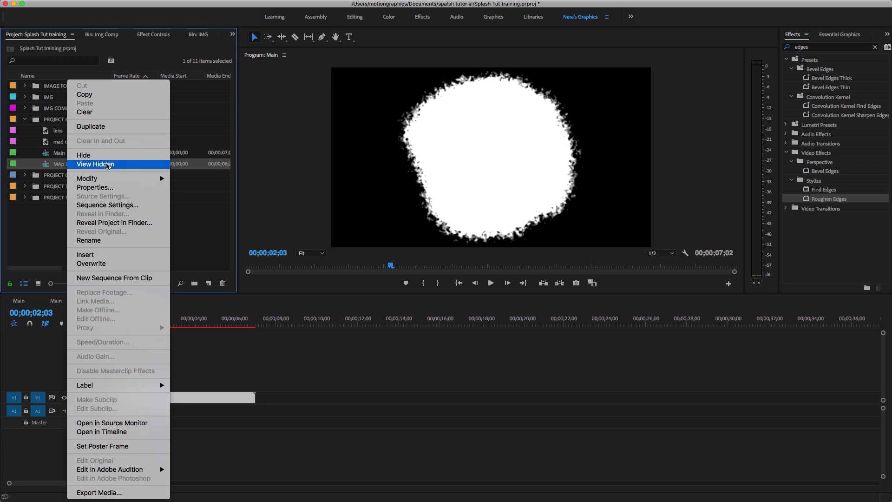
left_click(109, 129)
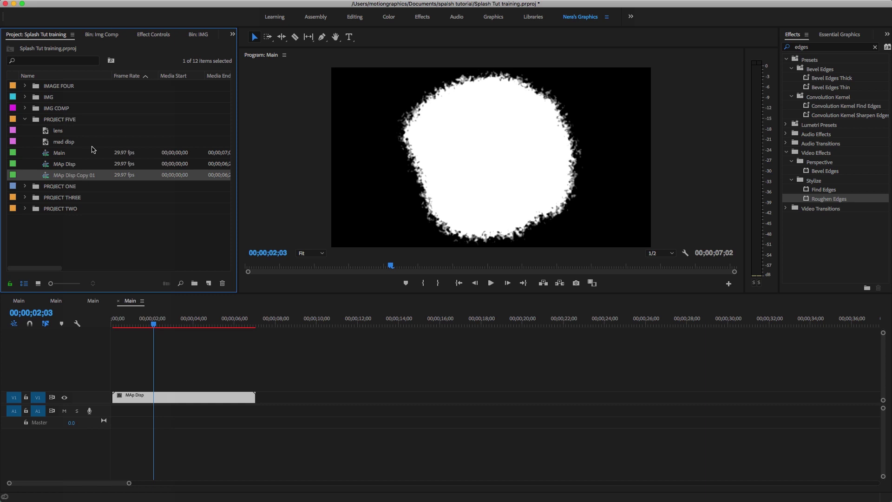
left_click(79, 175)
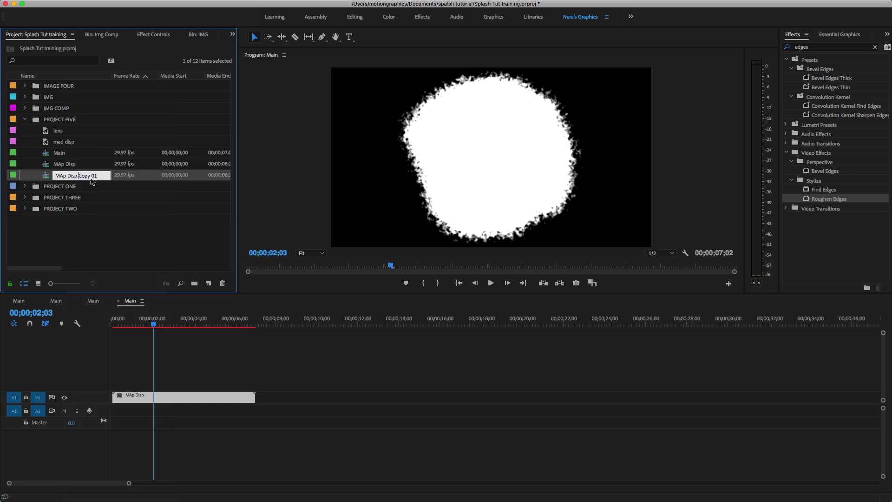
left_click_drag(78, 176, 96, 176)
type("00")
type("Im")
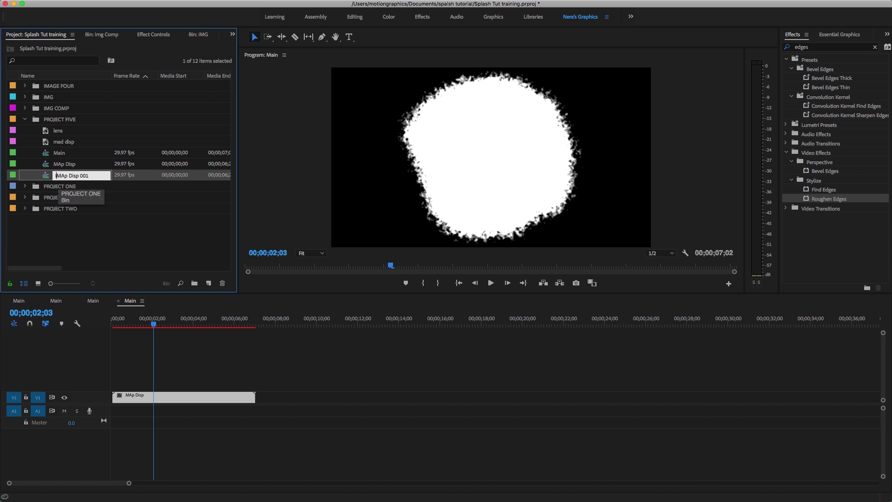
type("g")
left_click(154, 180)
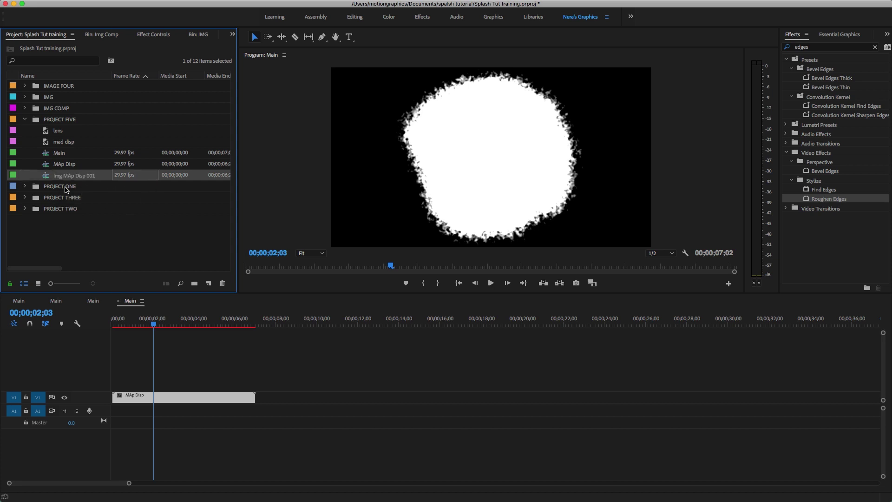
Step: Open Img MAp Disp 001, play it to 00;00;01;07, and stack copies of the mad disp clip on V2, V3 and V4
double_click(46, 178)
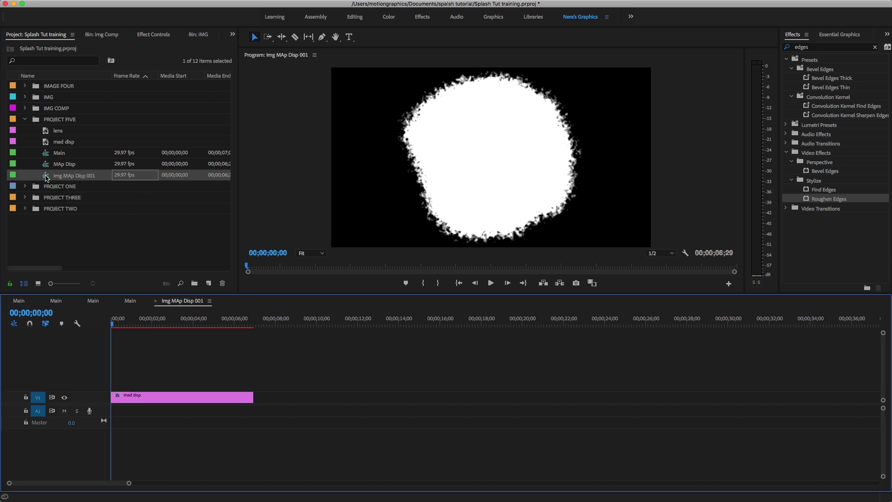
left_click(152, 399)
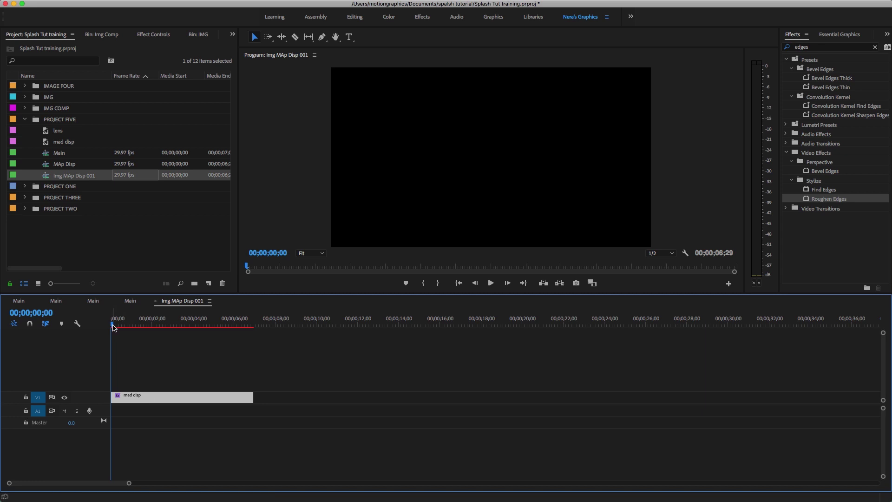
key("space")
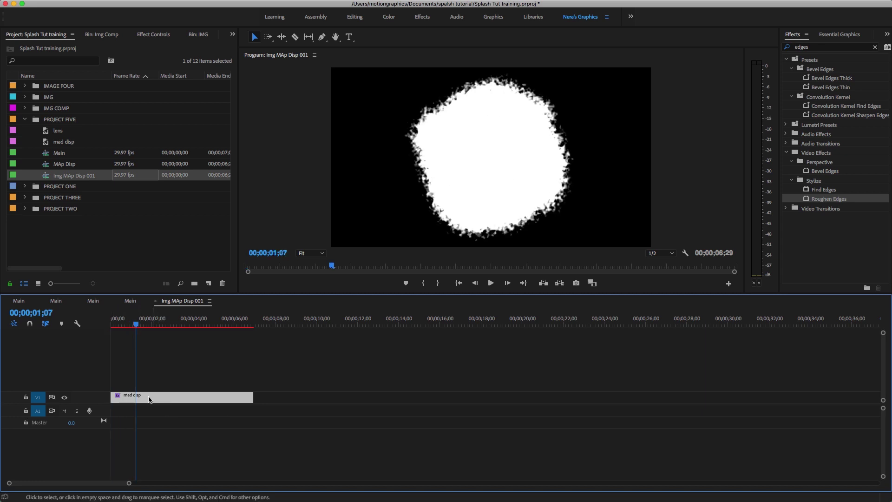
left_click_drag(149, 398, 147, 361)
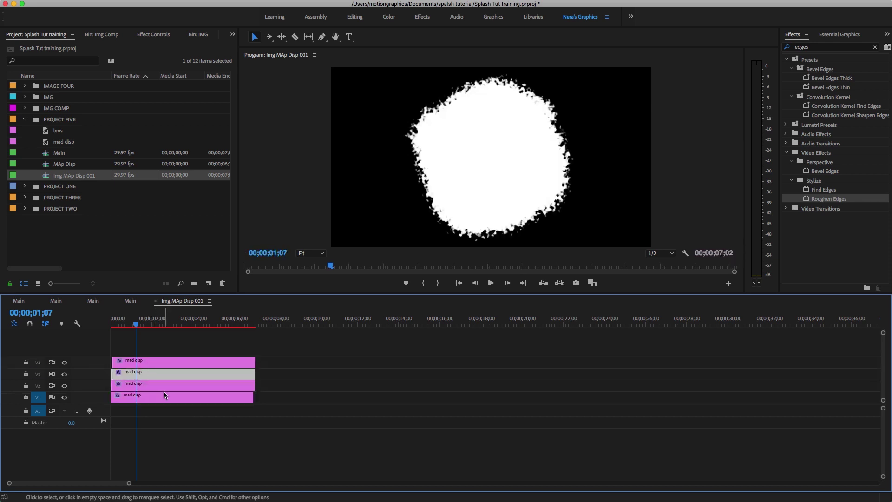
Step: Move the V1 mad disp circle to the frame's upper-left area, at about position 354, 261
left_click(155, 392)
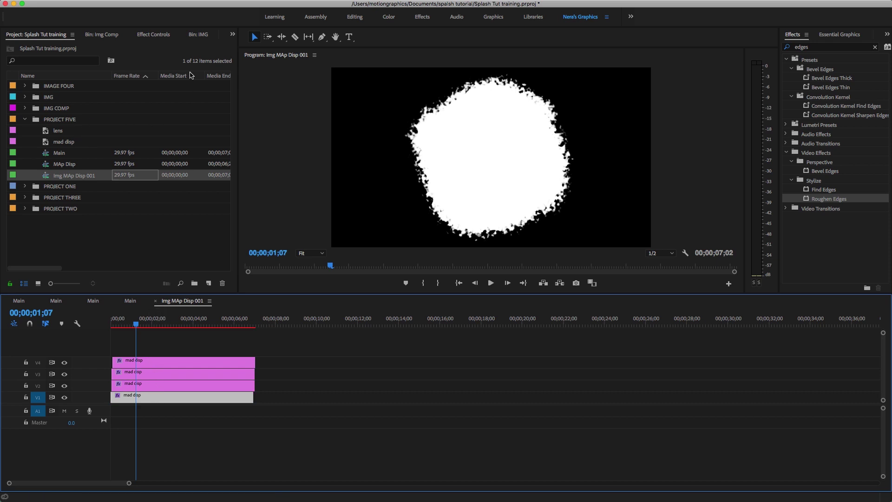
left_click(154, 36)
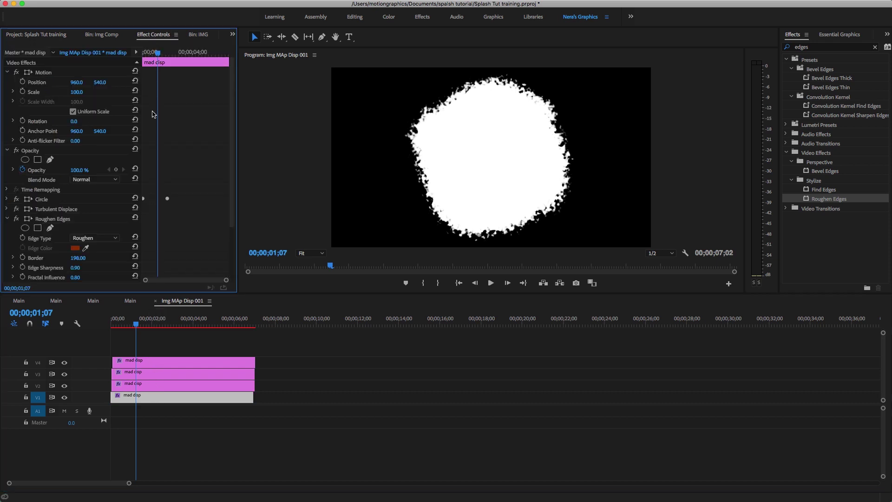
left_click(163, 398)
left_click(43, 73)
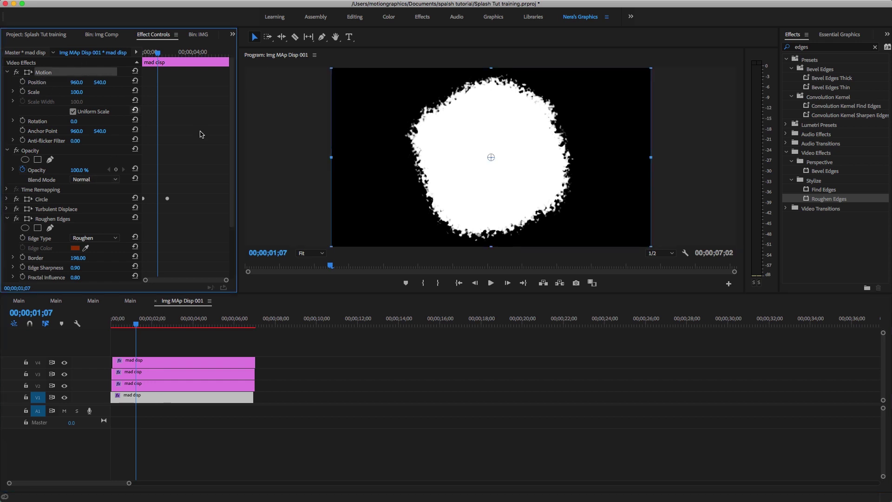
left_click_drag(490, 186, 389, 140)
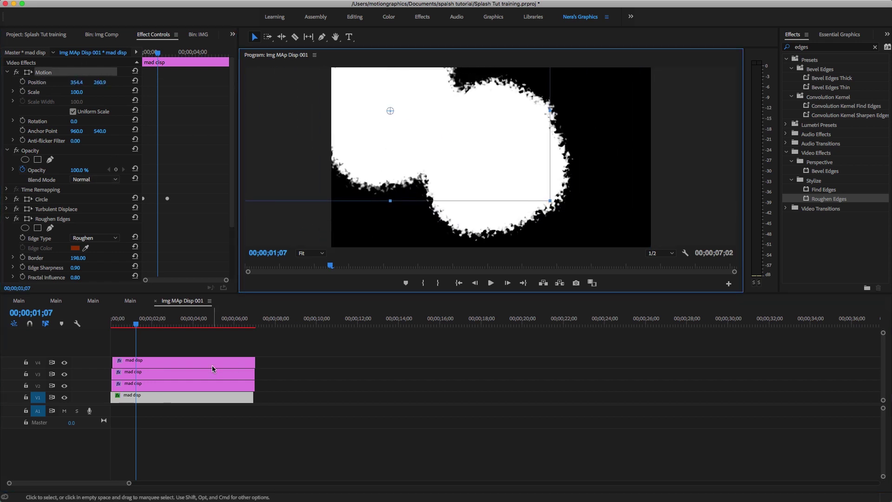
Step: Move the V2 mad disp circle to the frame's upper-right area
left_click(173, 386)
left_click(40, 74)
left_click_drag(478, 168, 623, 120)
Step: Move the V3 mad disp circle to the frame's lower-right area, at about position 1535, 841
left_click(166, 374)
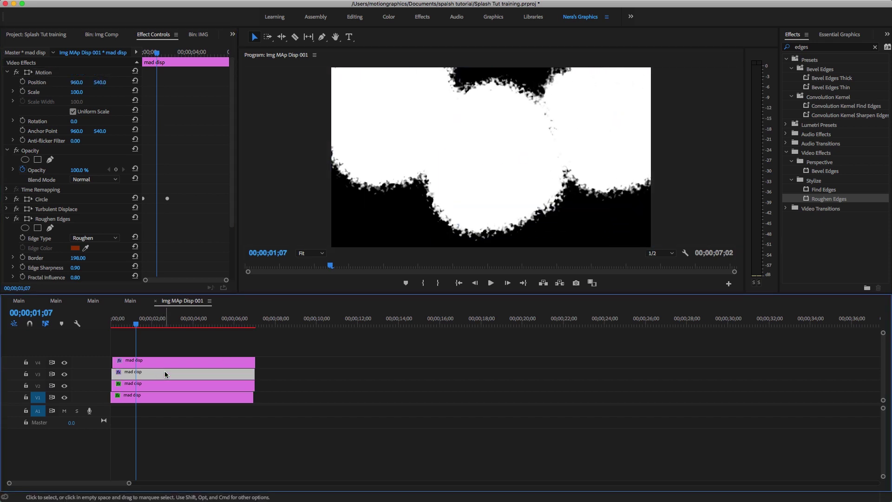
left_click(43, 73)
left_click_drag(493, 177, 589, 227)
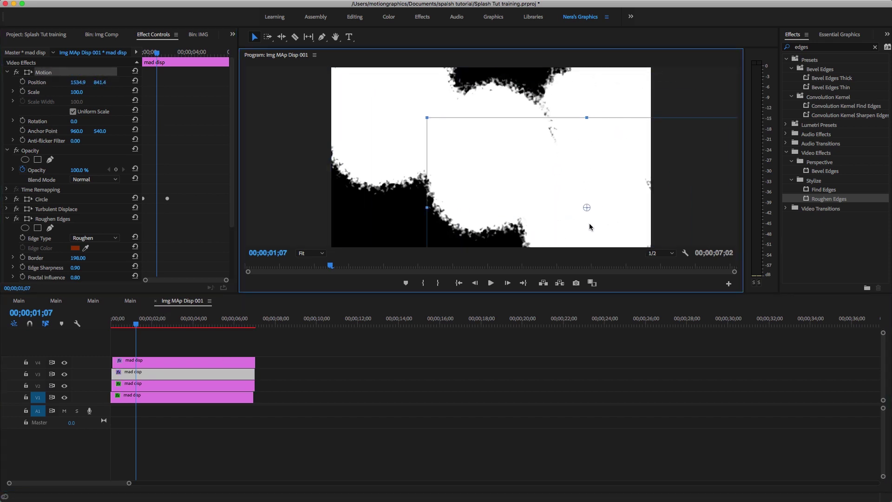
Step: Add a V5 copy of the V4 mad disp clip, placed in the frame's lower-left area at about position 427, 875 and slightly enlarged
left_click(207, 361)
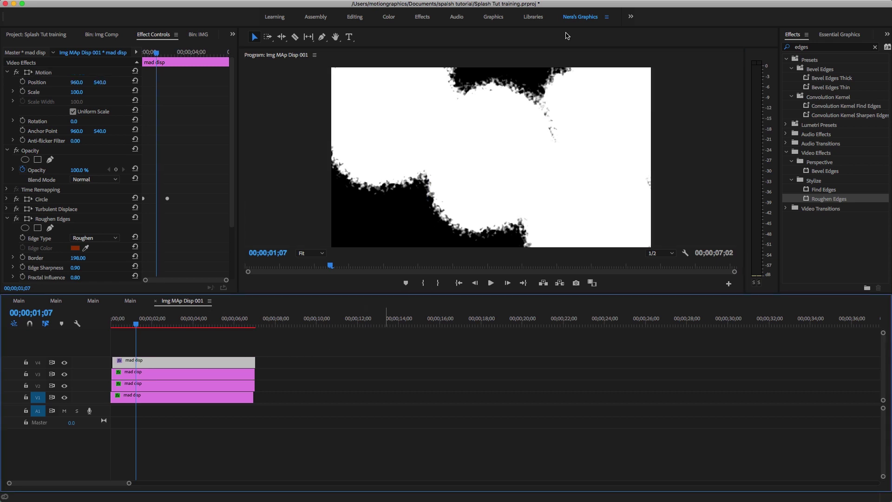
left_click_drag(152, 365, 151, 351)
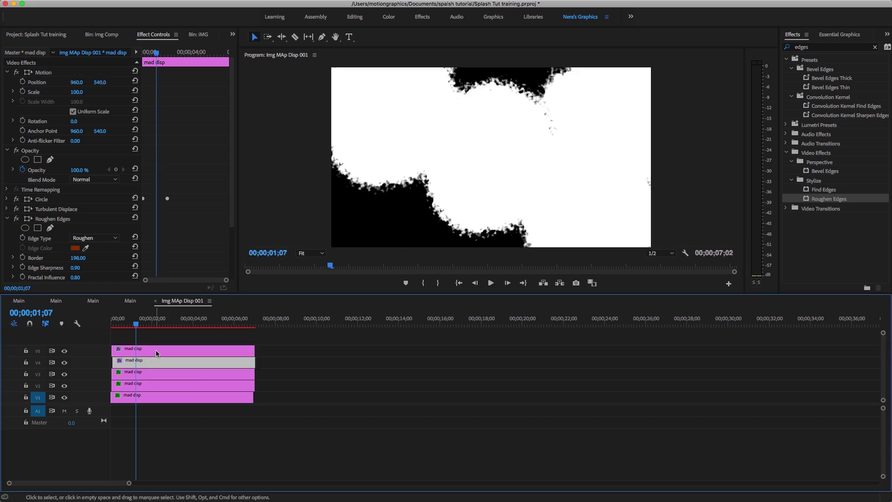
left_click(46, 73)
left_click_drag(497, 159, 408, 213)
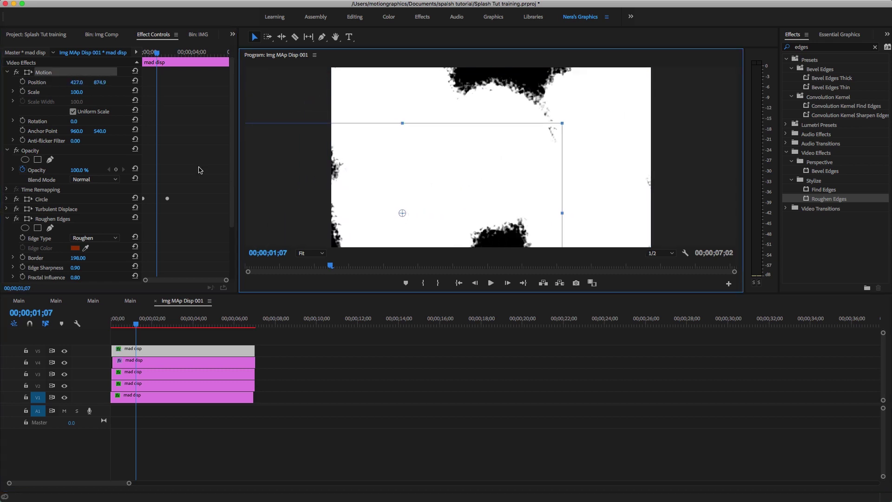
left_click_drag(77, 92, 78, 124)
Step: Enlarge the central V4 mad disp circle and move it slightly higher to cover the gap at the frame's upper edge
left_click(161, 361)
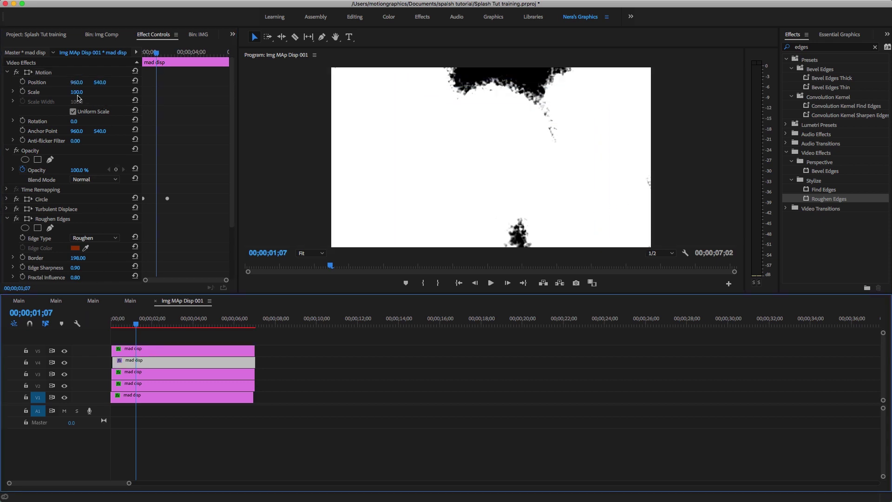
left_click_drag(76, 92, 57, 87)
left_click(51, 72)
left_click_drag(496, 158, 504, 131)
Step: Scale the V3 circle to 116, move it to about 1493, 869, and rotate it to about -18.3°
left_click(159, 374)
left_click(76, 92)
left_click_drag(77, 92, 402, 265)
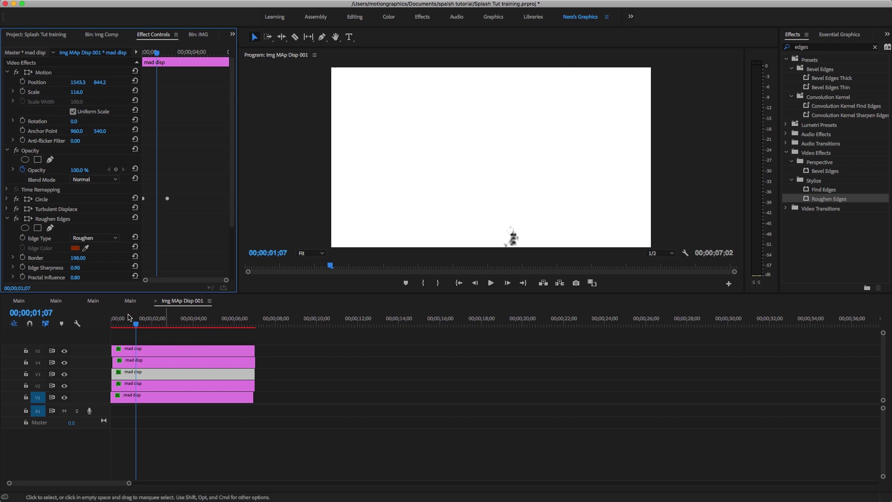
left_click(50, 76)
left_click_drag(594, 225, 585, 230)
left_click_drag(384, 99, 327, 162)
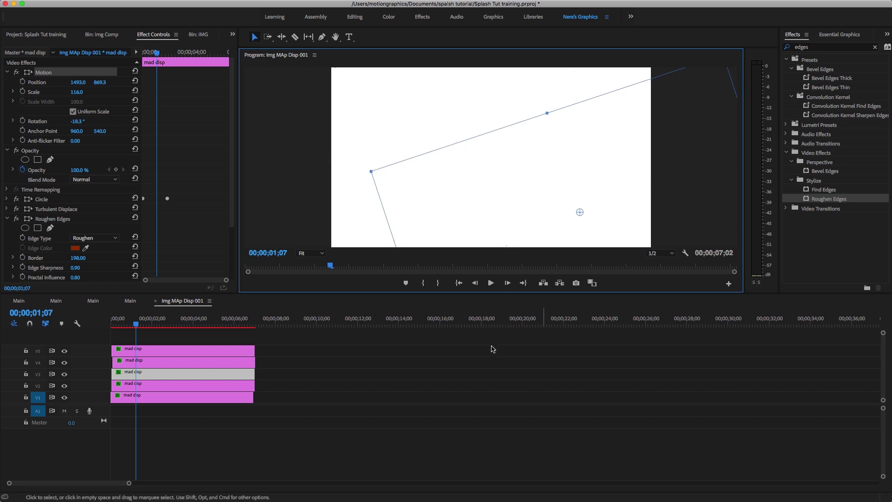
Step: Stagger the clip starts with V2 at about 00;00;00;09, V5 at about 00;00;00;16 and V3 at about one second, and preview the reveal
left_click(115, 323)
left_click_drag(120, 339, 134, 398)
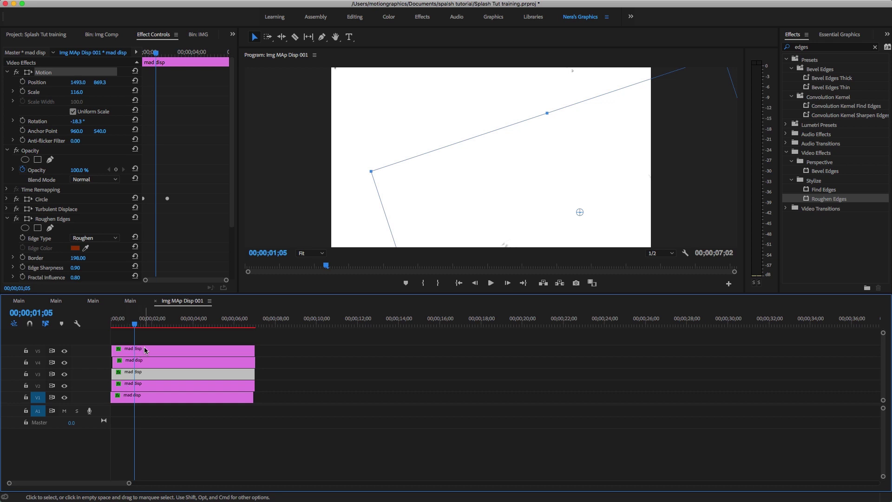
left_click_drag(128, 329, 146, 374)
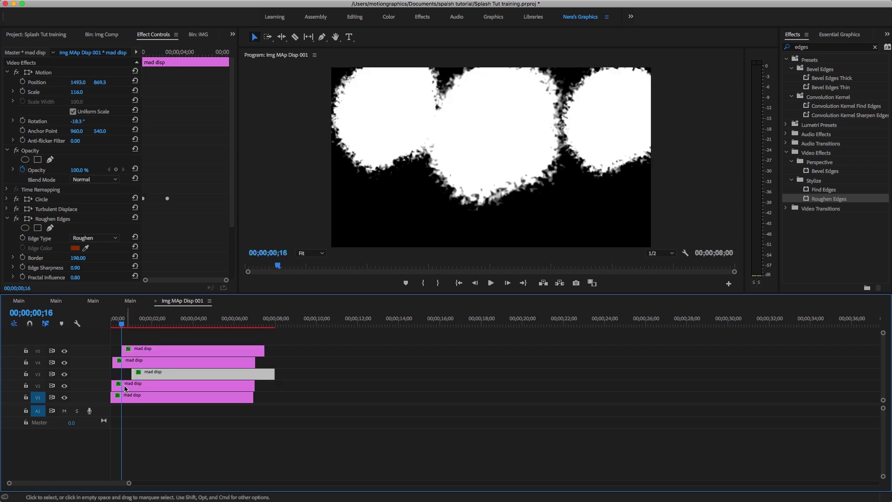
left_click(117, 326)
left_click(116, 327)
left_click_drag(127, 389, 131, 395)
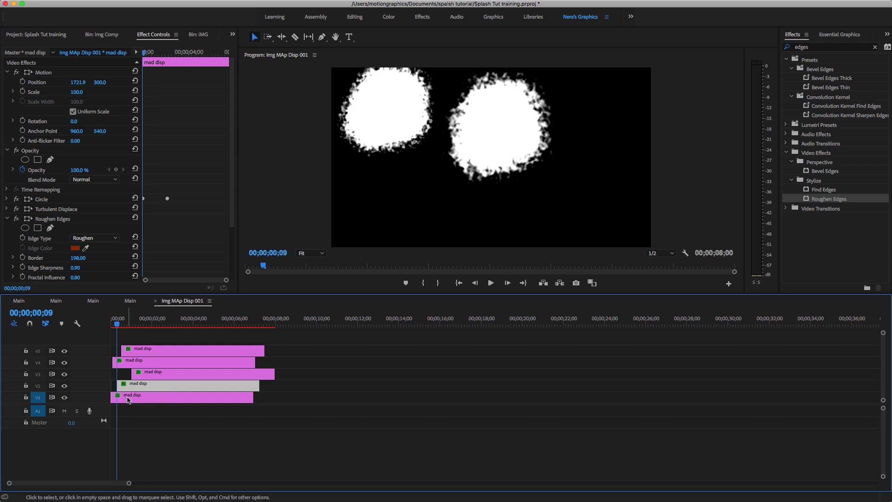
left_click(112, 327)
key("space")
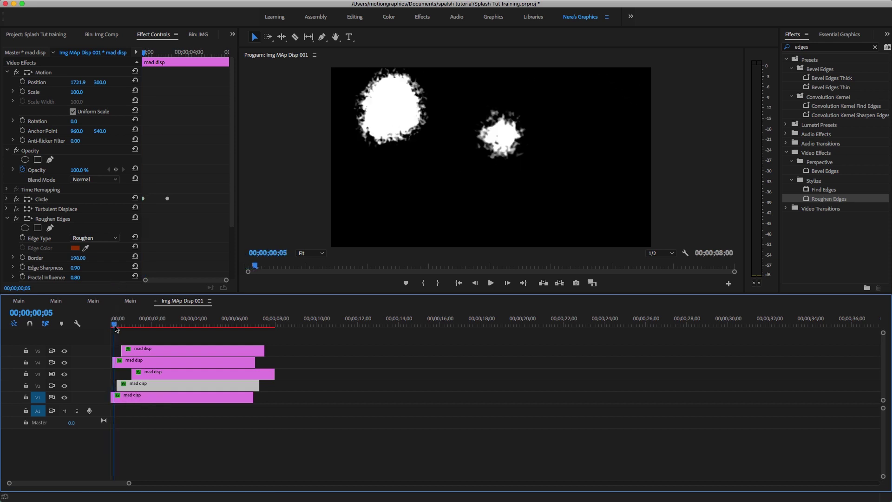
key("space")
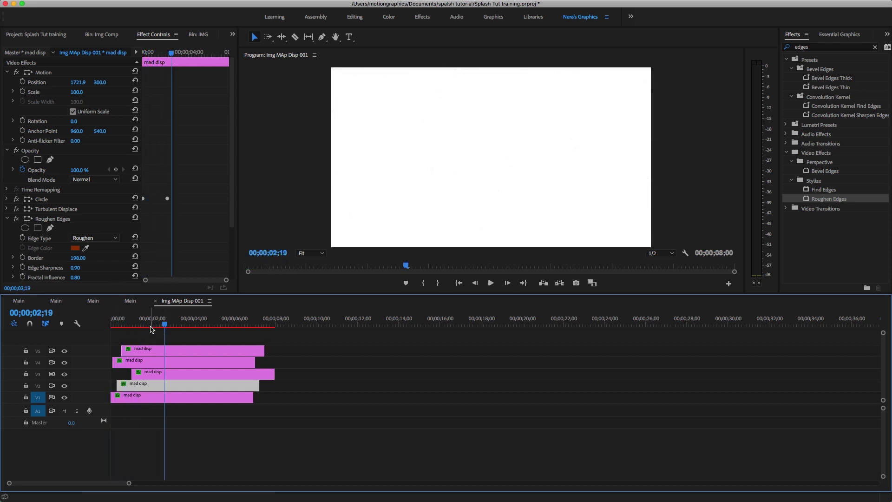
Step: Close the Img MAp Disp 001 sequence and delete the MAp Disp clip from V1 of Main
left_click(155, 300)
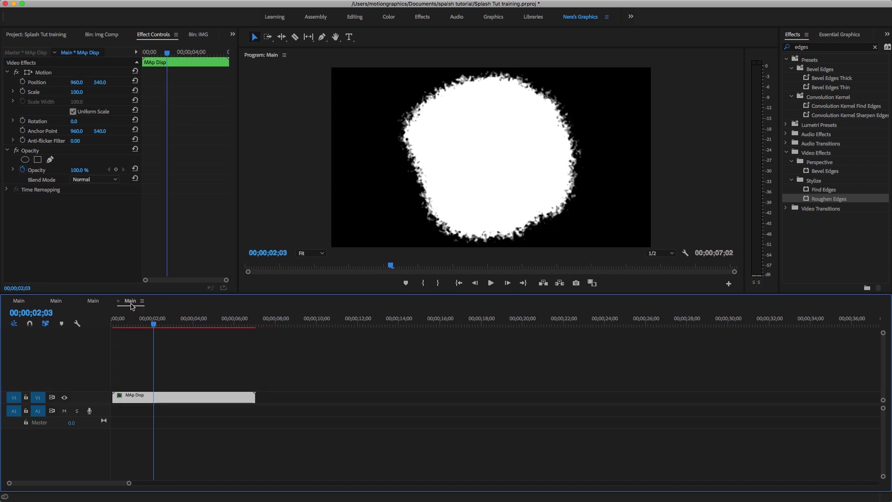
left_click(129, 327)
left_click_drag(129, 328, 165, 327)
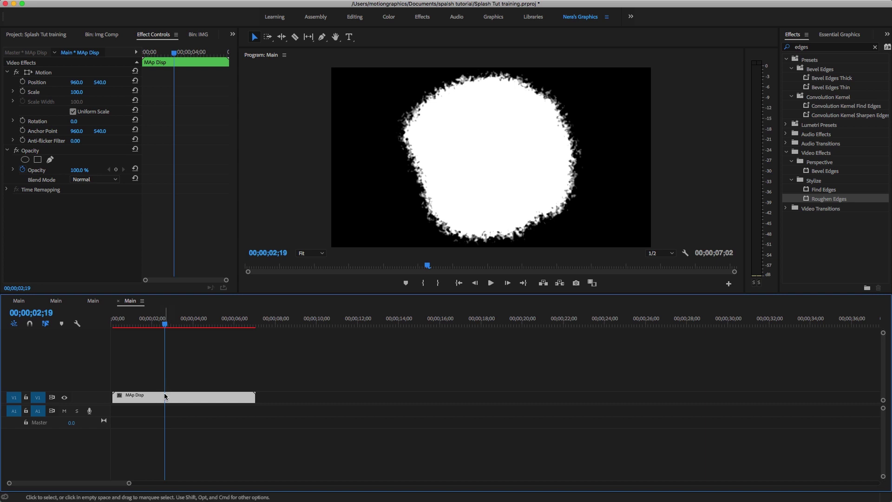
key("Delete")
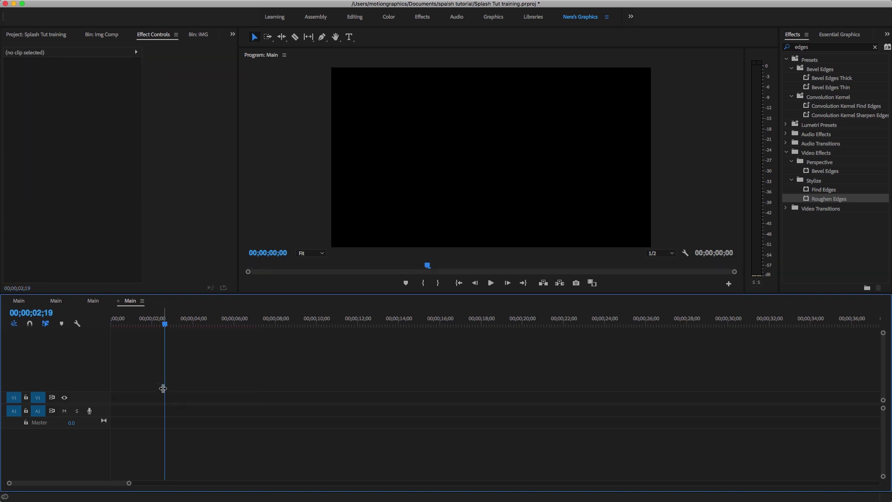
Step: Place the Img MAp Disp 001 sequence at the start of Main on track V2
left_click(45, 39)
left_click_drag(48, 178, 103, 391)
left_click(139, 391)
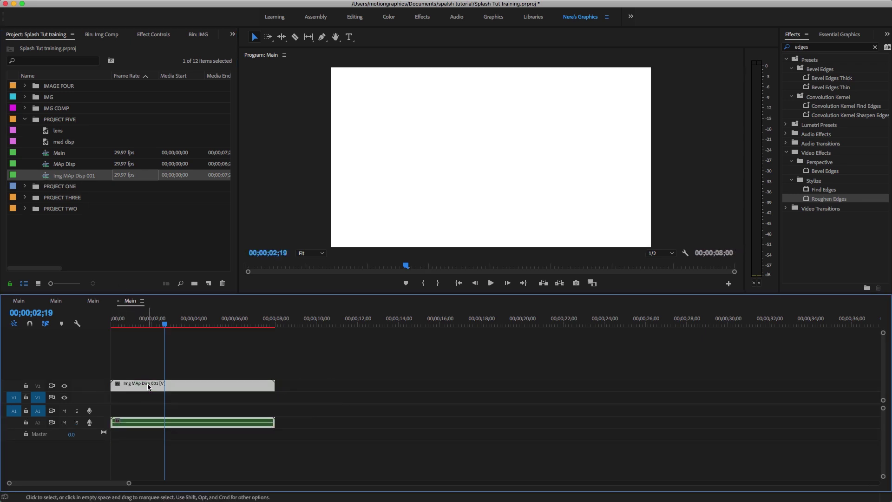
Step: Examine the img-001 sequence from the Img Comp bin and close the open image sequences to return to Main
left_click(111, 39)
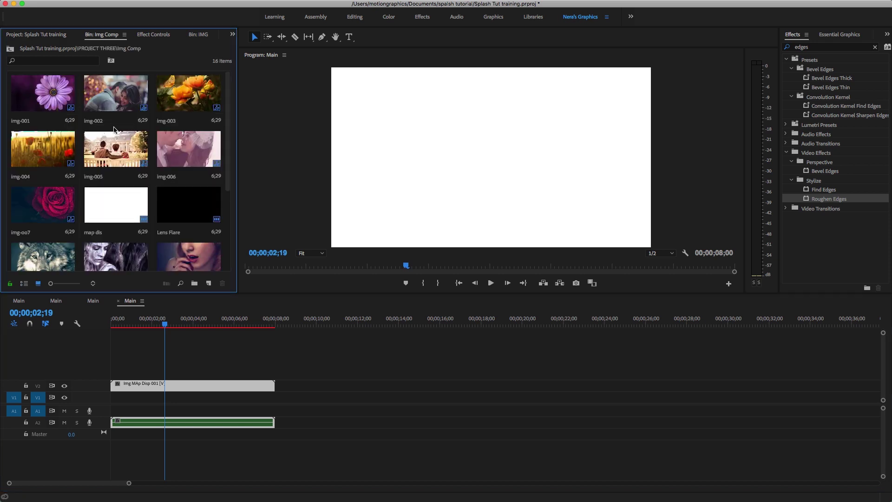
double_click(49, 95)
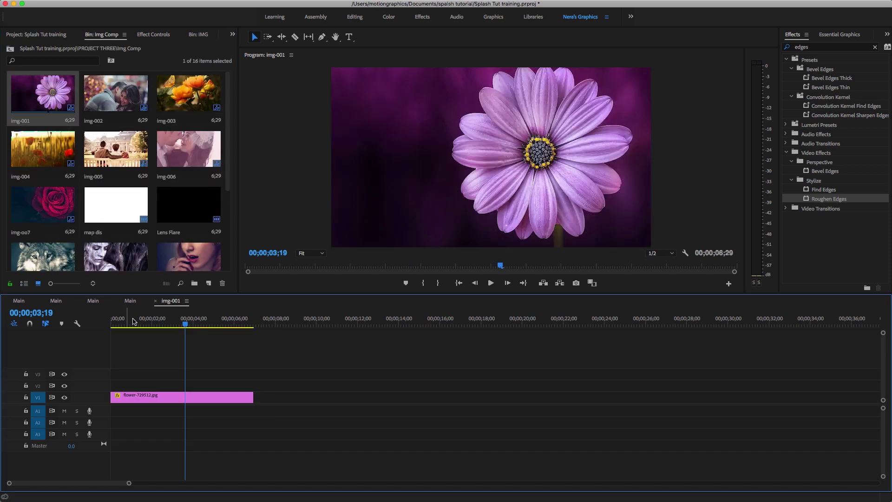
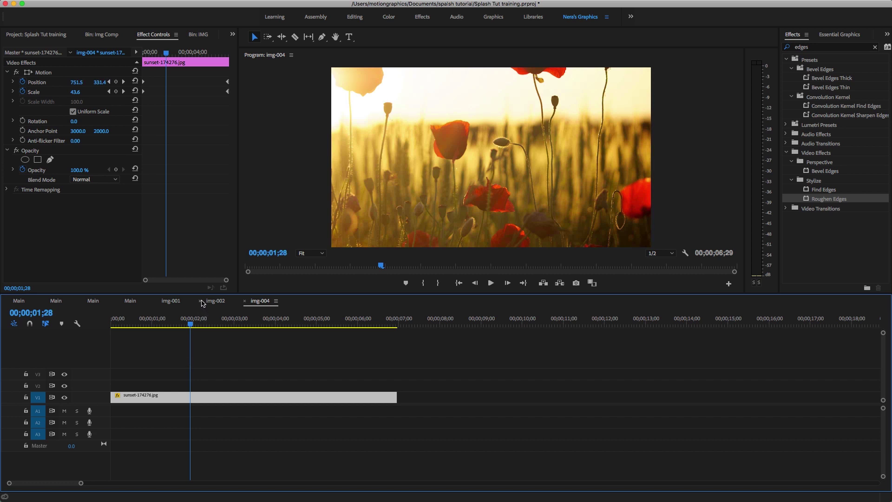
left_click(201, 301)
left_click(201, 301)
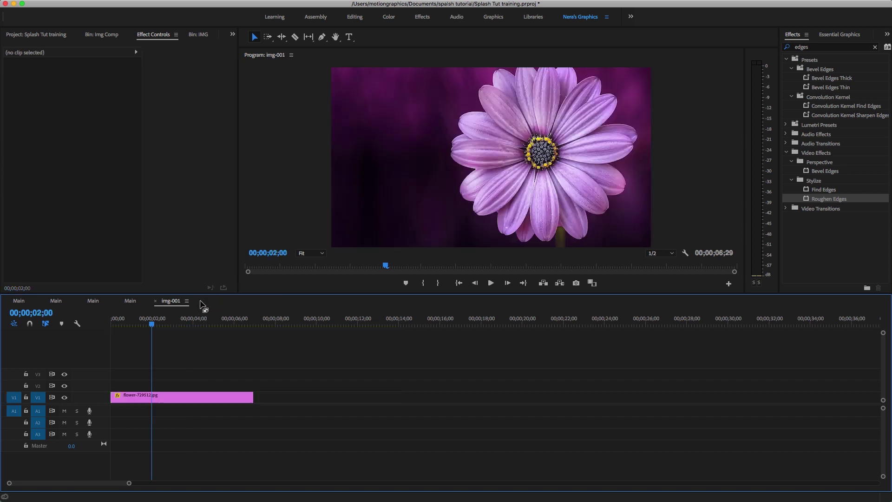
left_click(156, 301)
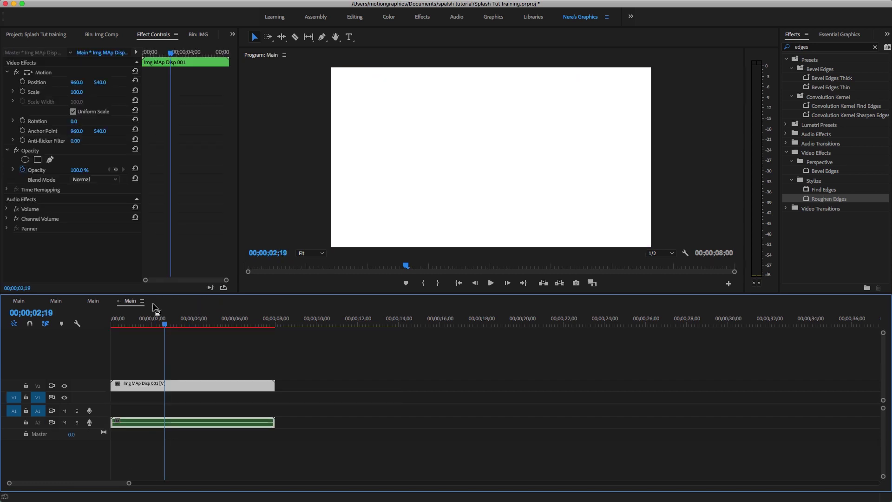
Step: Place img-001 on V1 at the start of Main beneath Img MAp Disp 001, and scrub to 00;00;02;08
left_click(51, 36)
left_click(102, 35)
left_click_drag(53, 93, 116, 416)
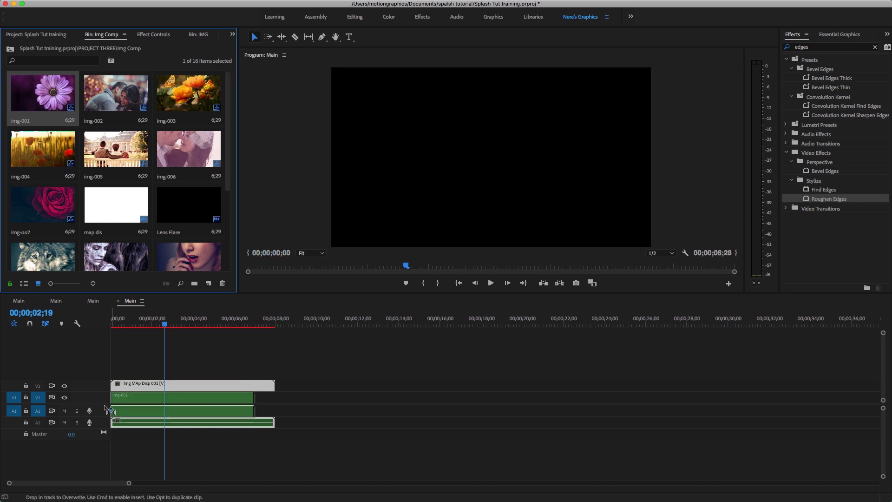
left_click(109, 324)
left_click_drag(109, 335, 158, 342)
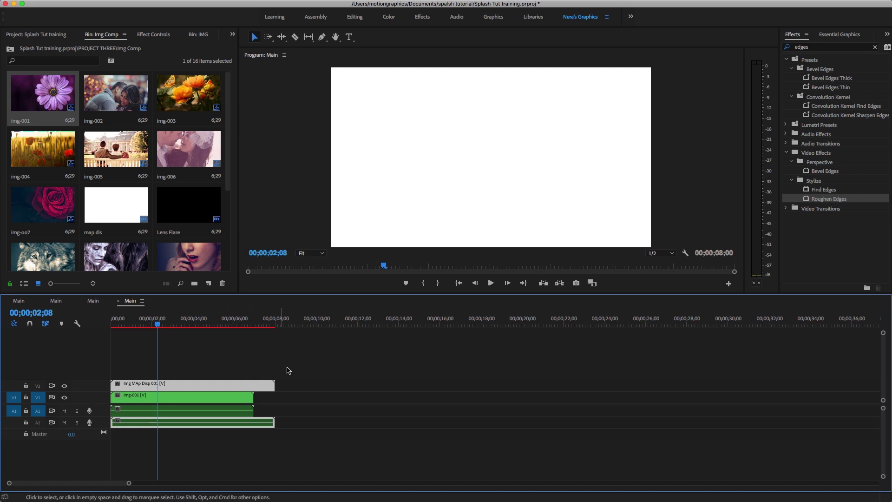
Step: Save the project and apply the Track Matte Key effect to the img-001 clip on V1
left_click(222, 398)
key("super+s")
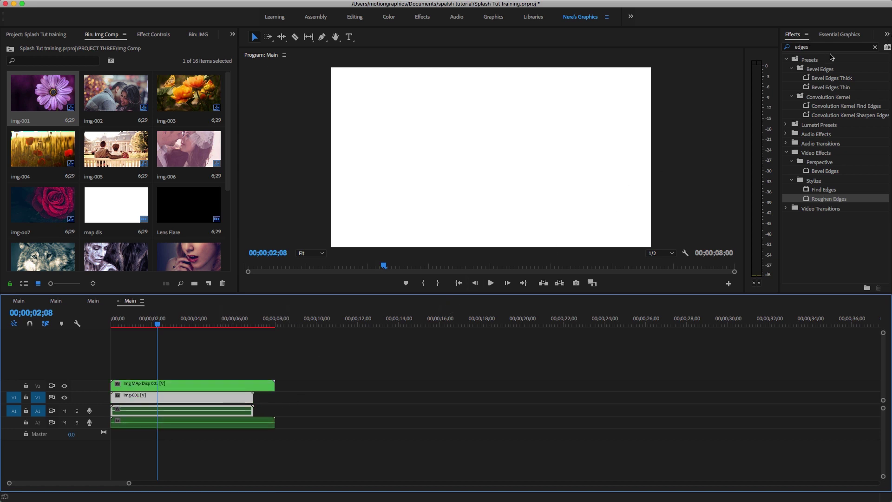
left_click(875, 48)
left_click(836, 48)
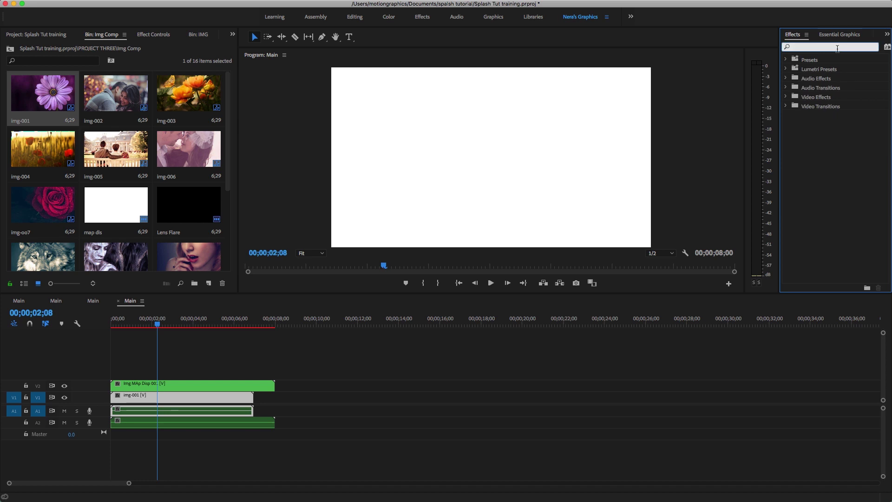
type("track")
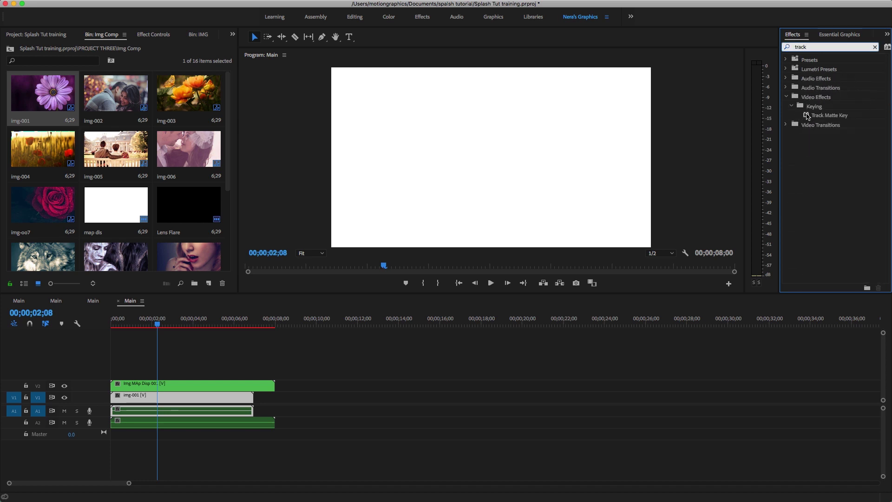
left_click(807, 116)
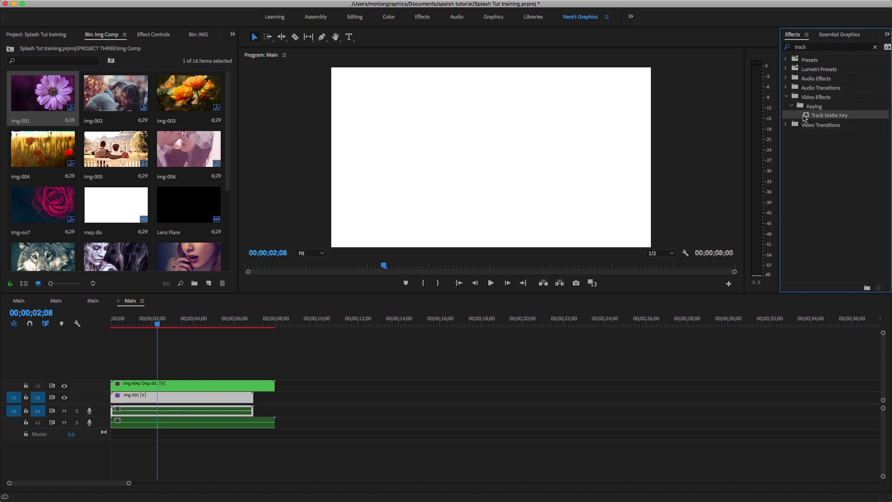
Step: Set the img-001 clip's Track Matte Key matte to Video 2 and scrub to check the reveal
left_click(153, 34)
left_click(105, 218)
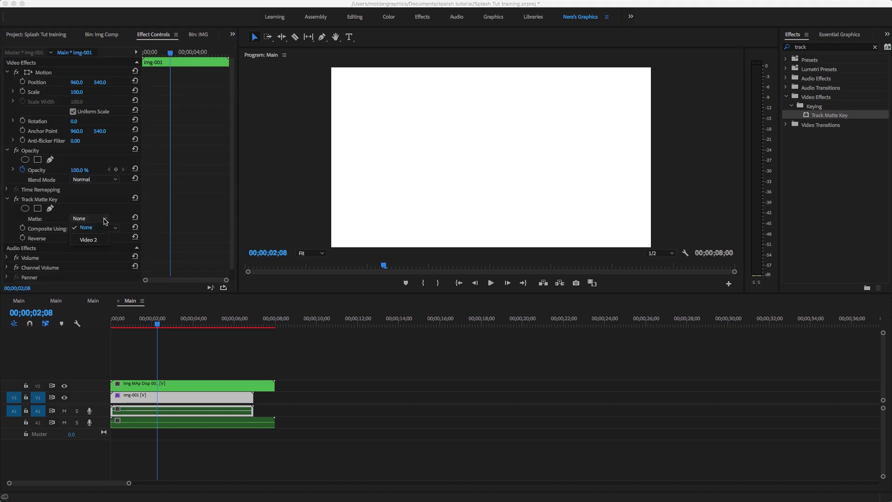
left_click(89, 240)
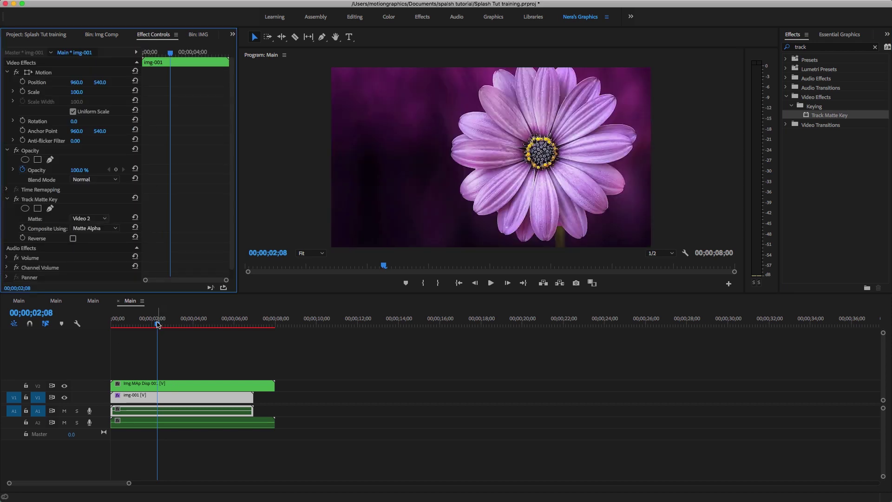
left_click_drag(157, 324, 160, 357)
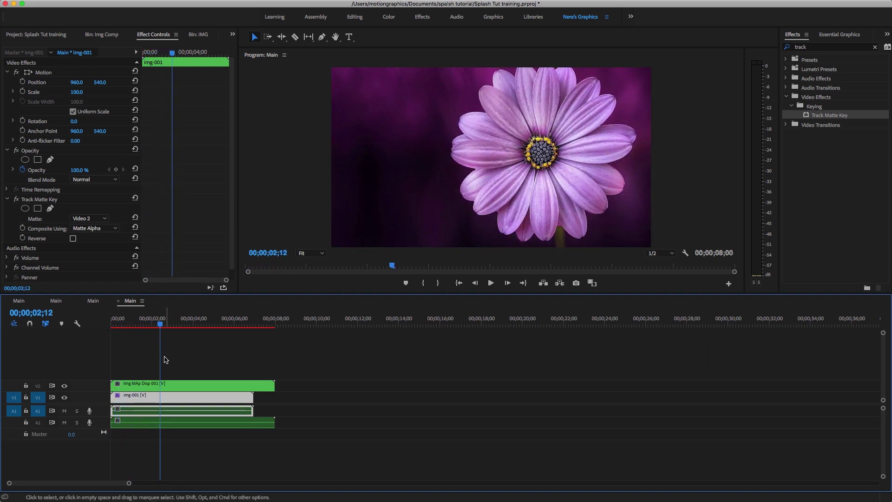
Step: Keep a copy of Img MAp Disp 001 on V4, delete the extra V3 copy, and hide track V4
left_click(133, 385)
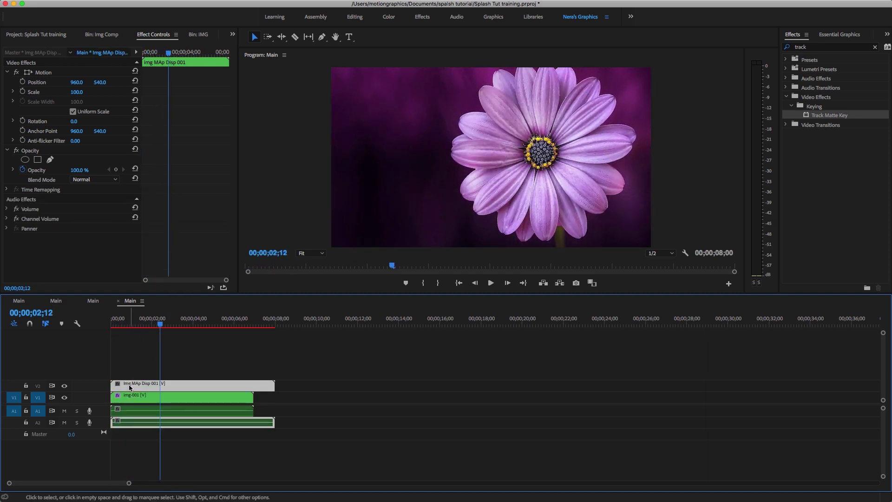
left_click_drag(131, 386, 139, 364)
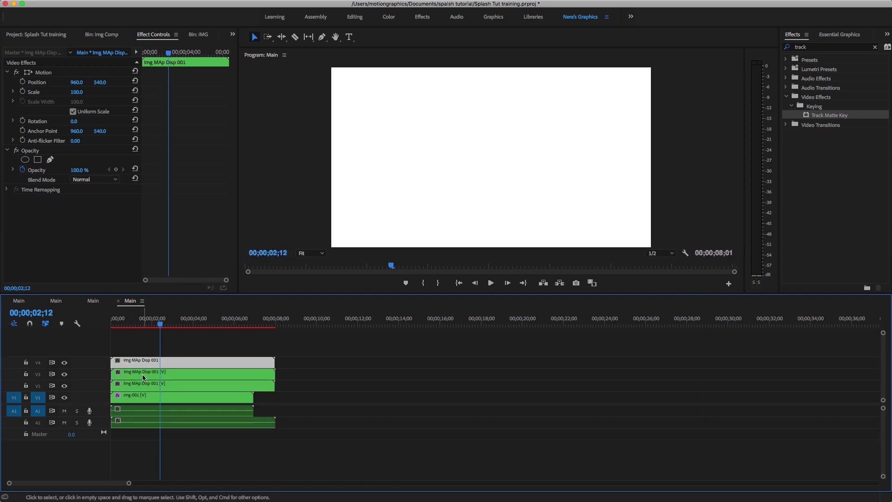
left_click(145, 377)
key("Delete")
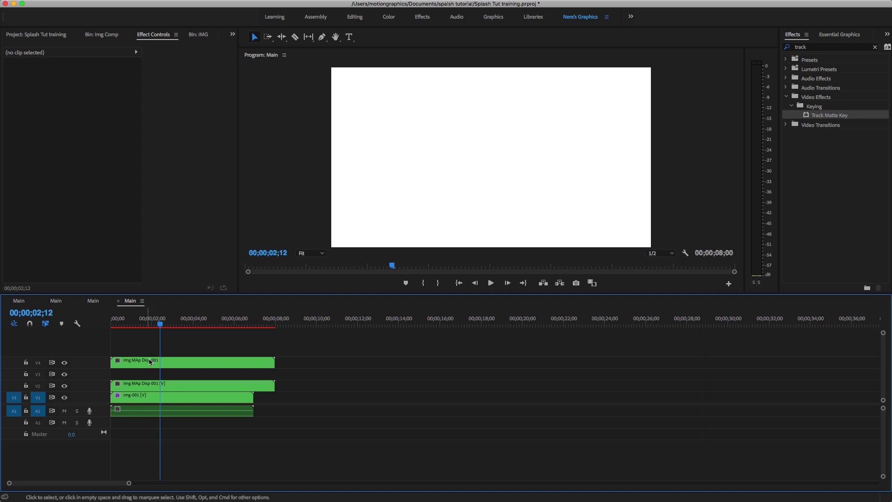
left_click(64, 363)
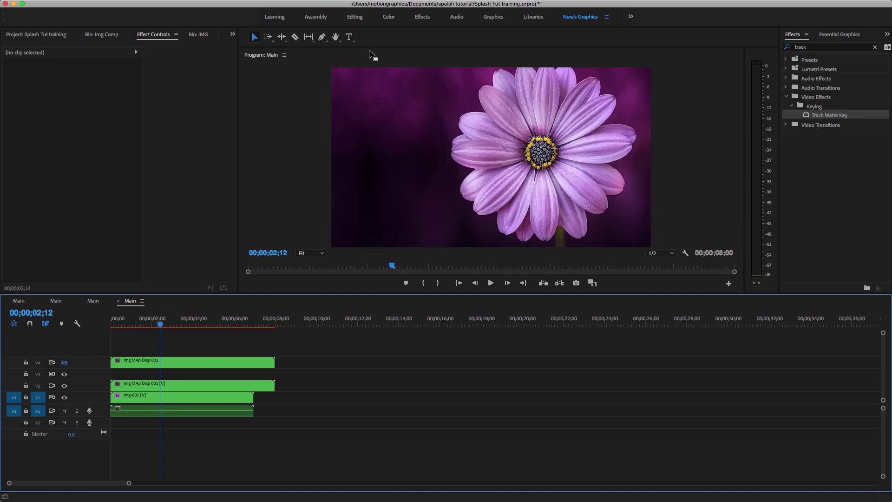
Step: Add a NERA STUDIO text title over the image and fit its clip on V3 to the img-001 clip's start and end
left_click(349, 36)
left_click(380, 170)
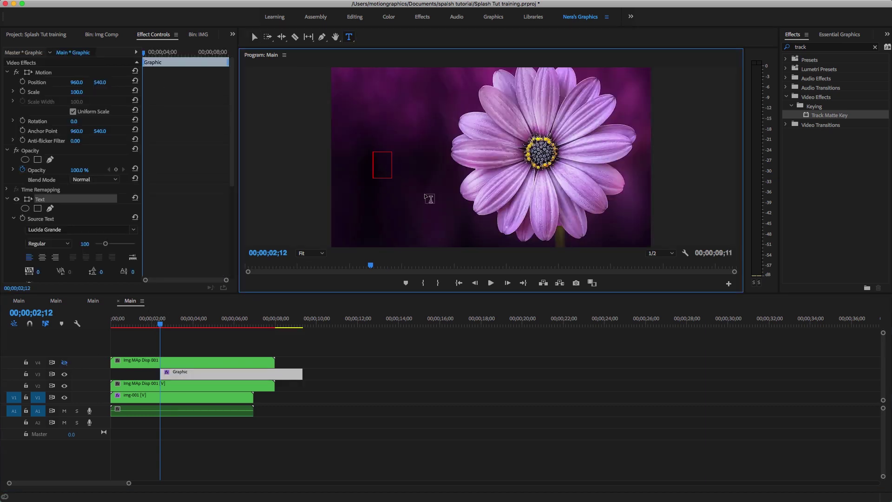
type("NERA STUDIO")
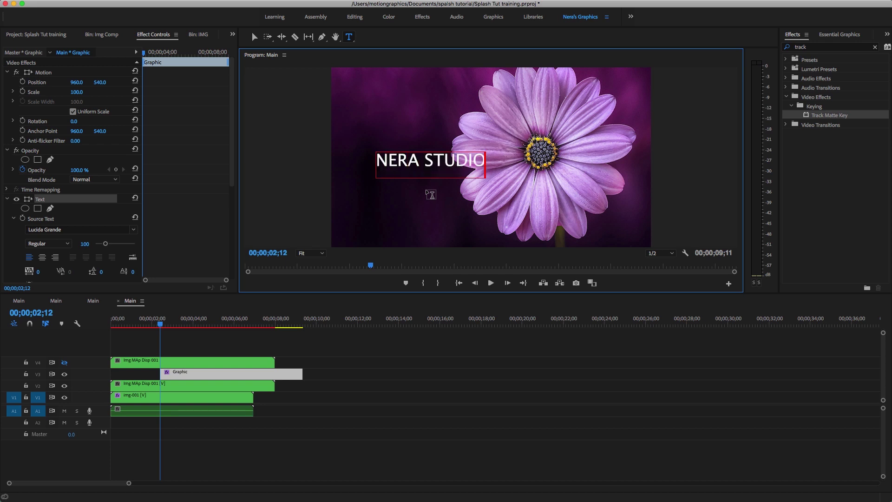
left_click(189, 375)
left_click_drag(189, 375, 139, 374)
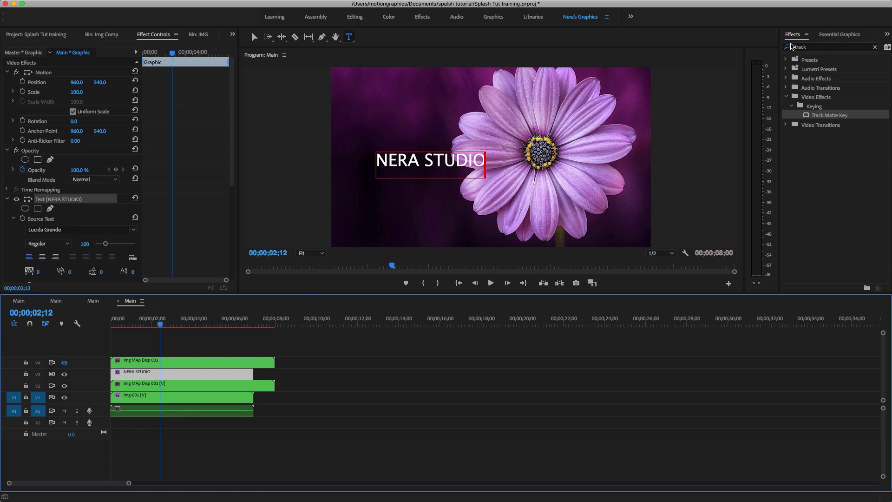
Step: Try to set the NERA STUDIO title's font to Roboto Thin
left_click(836, 35)
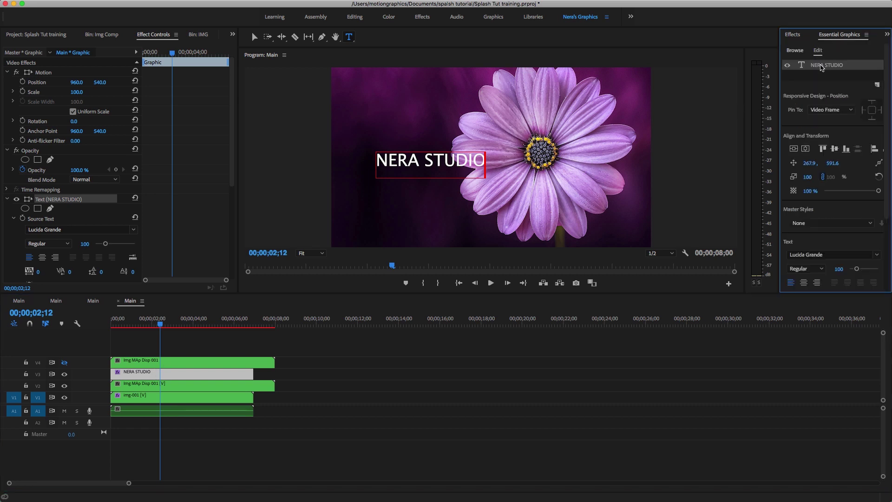
left_click(835, 254)
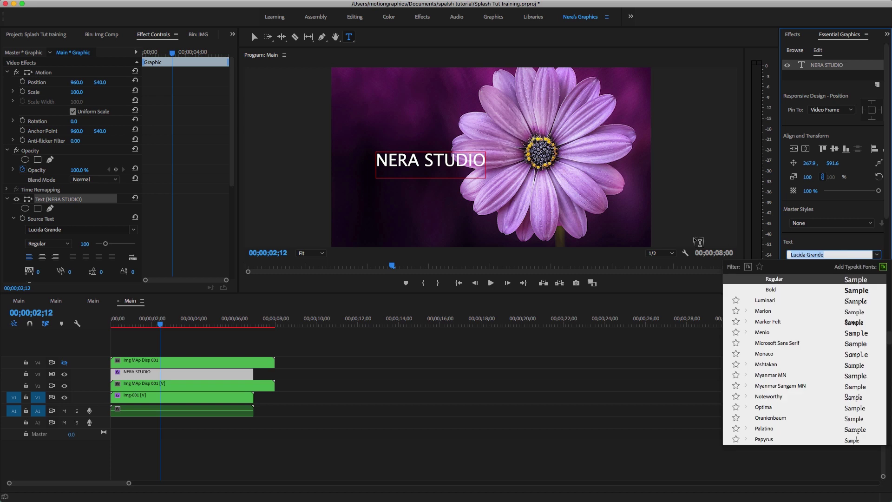
type("roboto")
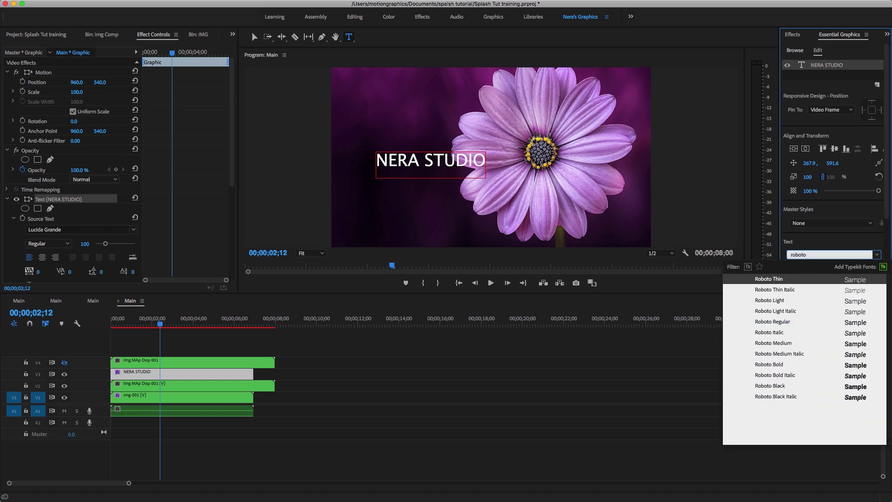
key("Return")
left_click(162, 373)
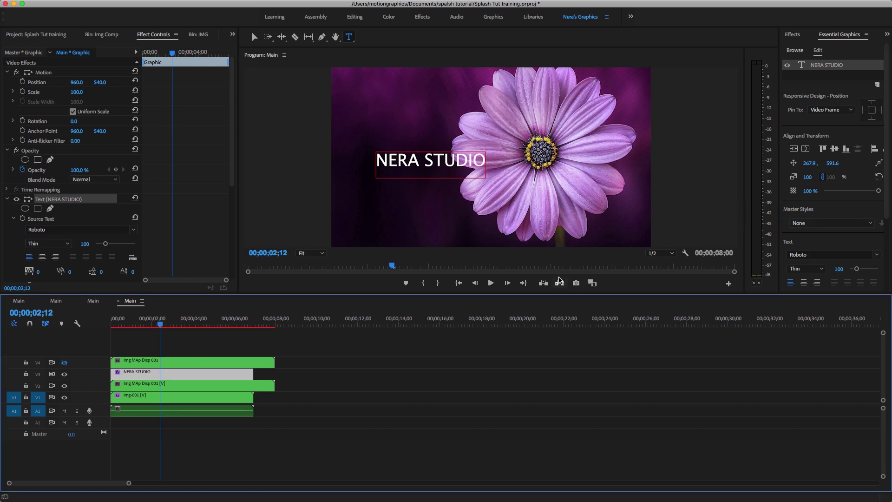
Step: Change the font of all the selected NERA STUDIO title text to Roboto Thin
left_click(823, 254)
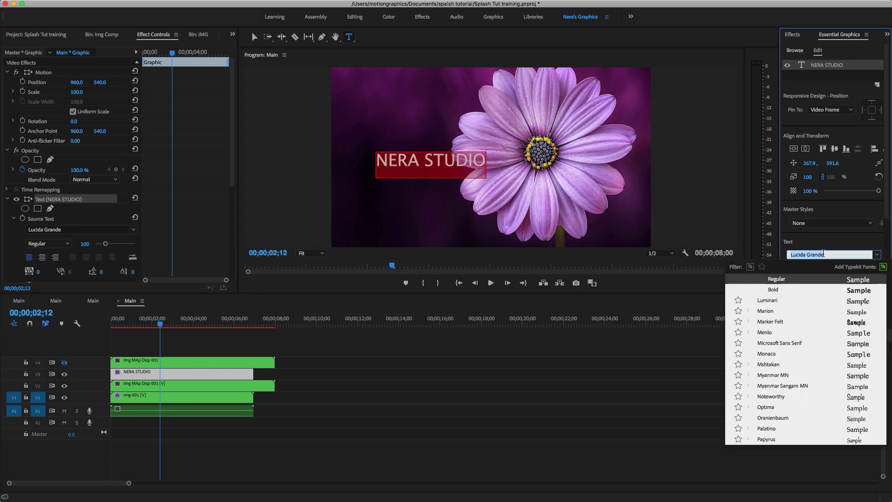
type("robo")
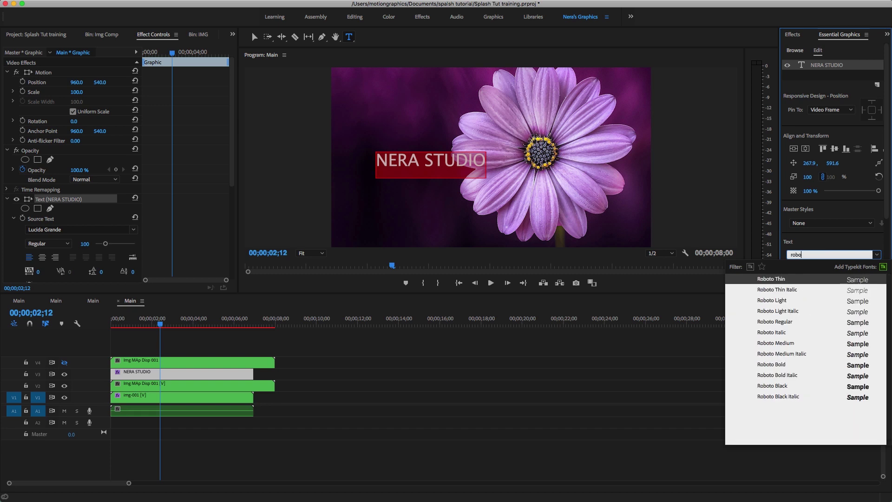
type("to")
key("Return")
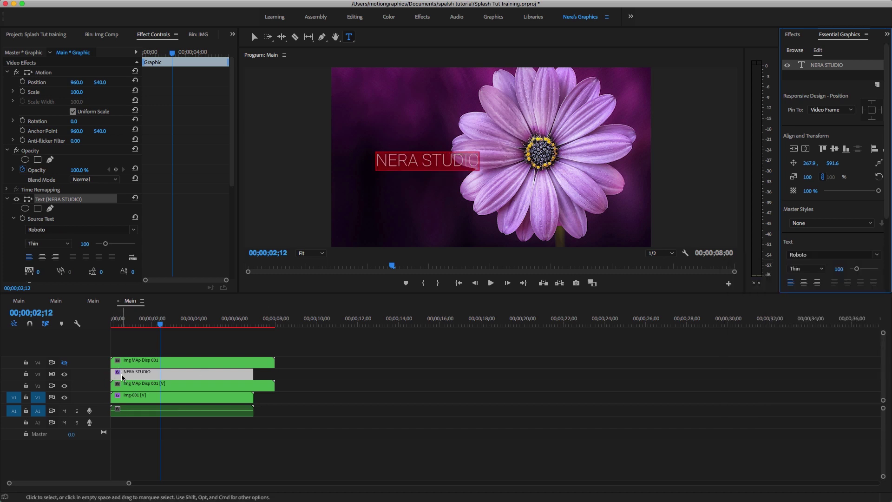
Step: Enlarge the NERA STUDIO title to font size 139 and place it near the frame's centre, at about 529.4, 581.1
left_click_drag(809, 163, 768, 151)
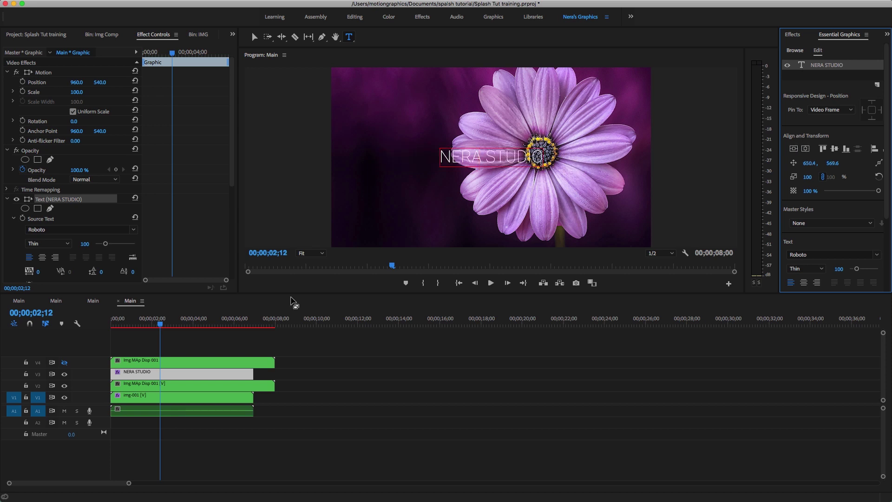
left_click_drag(838, 270, 856, 269)
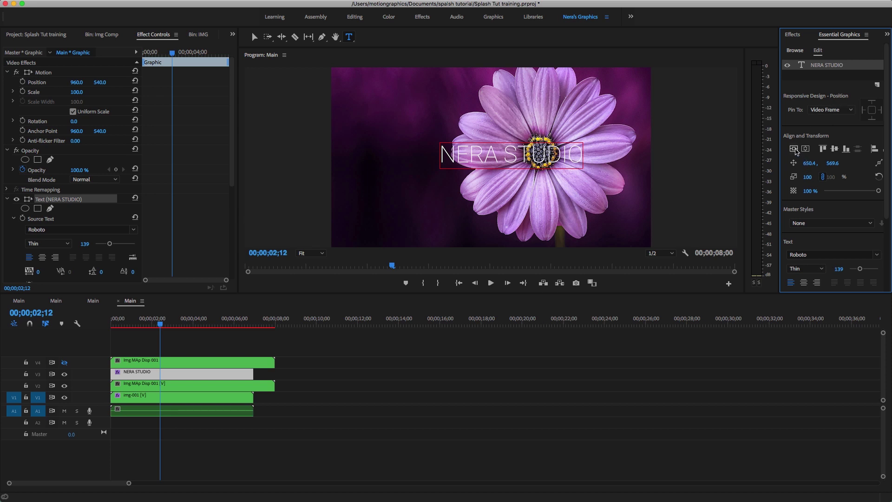
left_click_drag(510, 156, 491, 157)
mouse_move(161, 332)
left_mouse_down()
mouse_move(116, 334)
mouse_move(167, 338)
left_mouse_up()
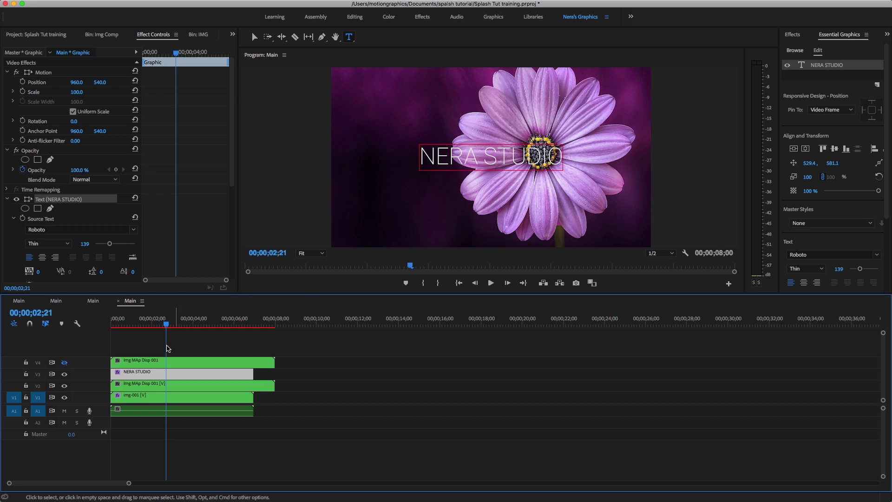
Step: Keyframe the title clip's Motion Scale from 100 at the start to 110 at 00;00;04;28, and preview the animation
key("Home")
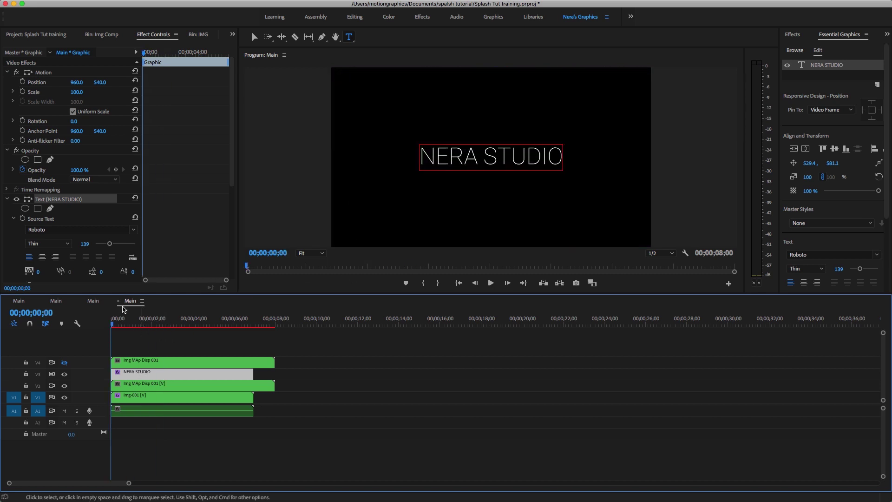
left_click(30, 93)
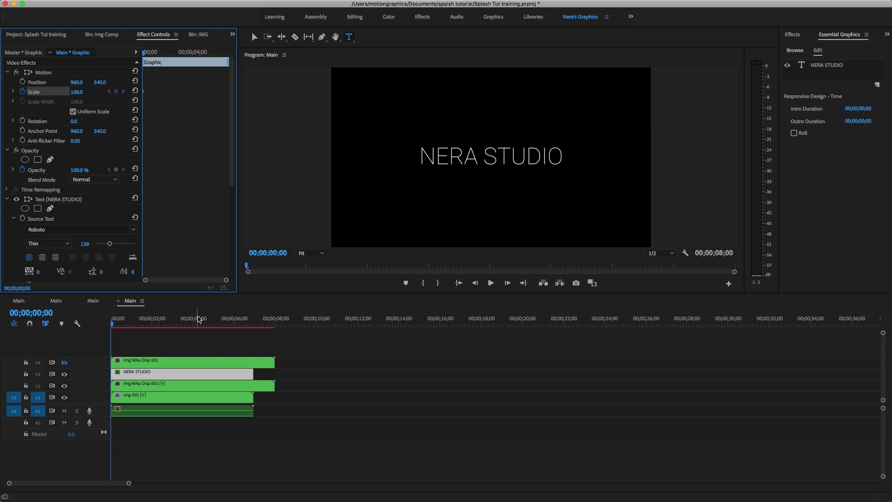
left_click(212, 320)
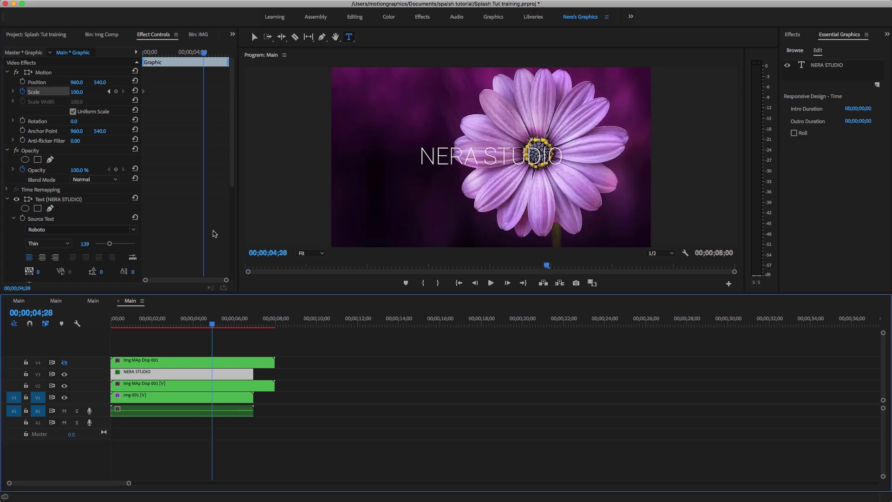
left_click(77, 91)
type("11")
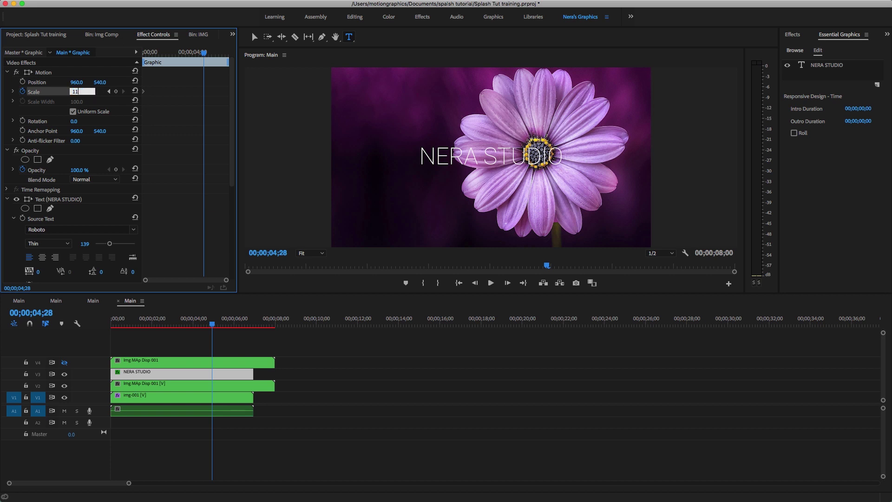
type("0")
key("Return")
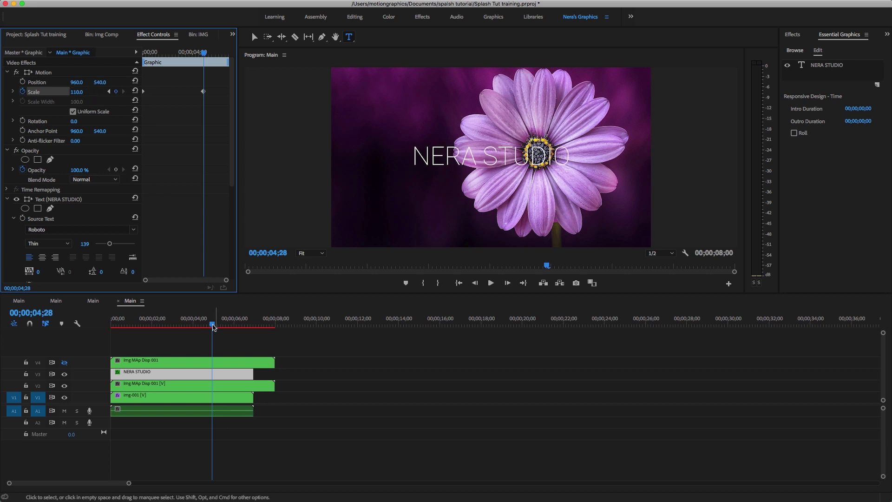
left_click_drag(212, 324, 118, 343)
key("space")
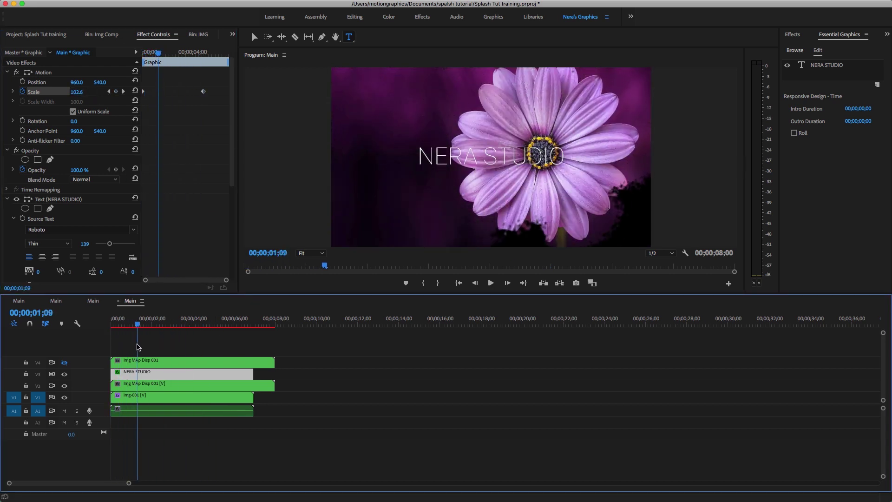
Step: Show track V4 again and apply the Track Matte Key effect to the NERA STUDIO clip on V3
left_click(64, 363)
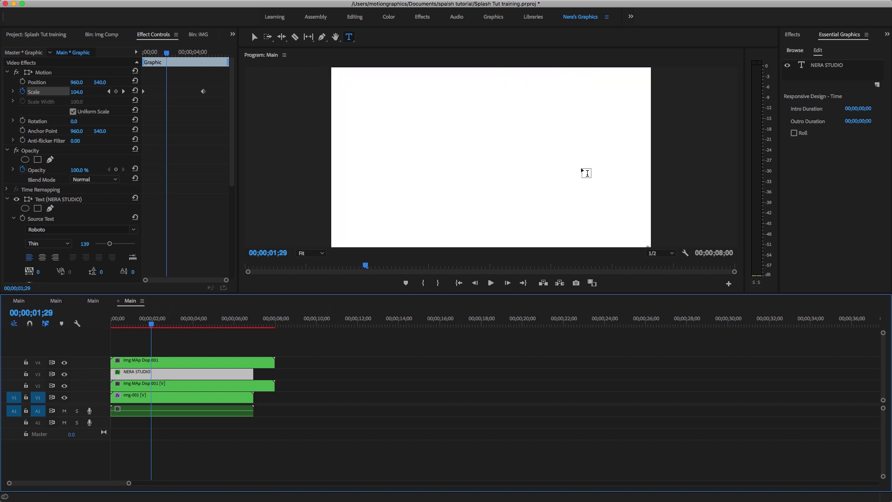
left_click(792, 35)
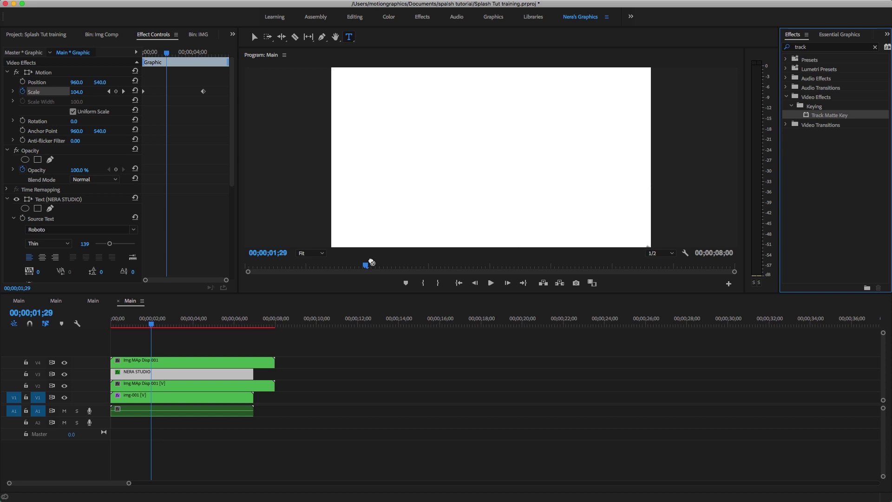
left_click(162, 377)
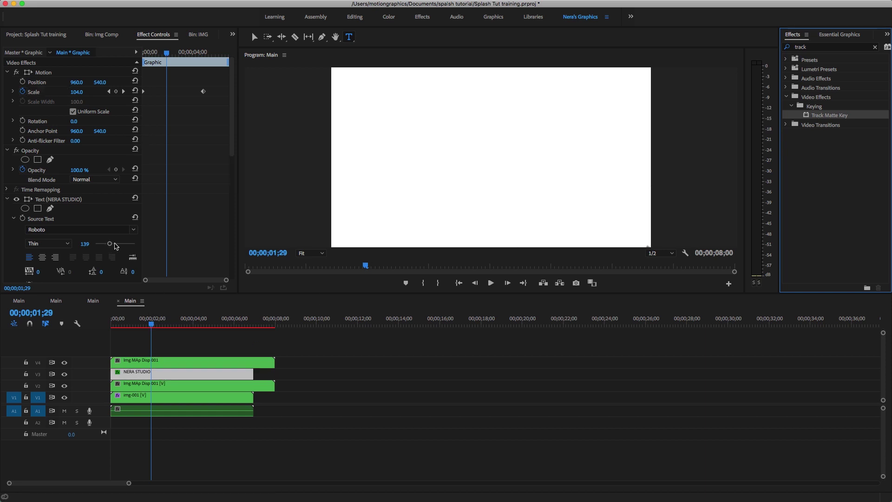
left_click_drag(228, 152, 213, 274)
scroll(213, 274, "down", 3)
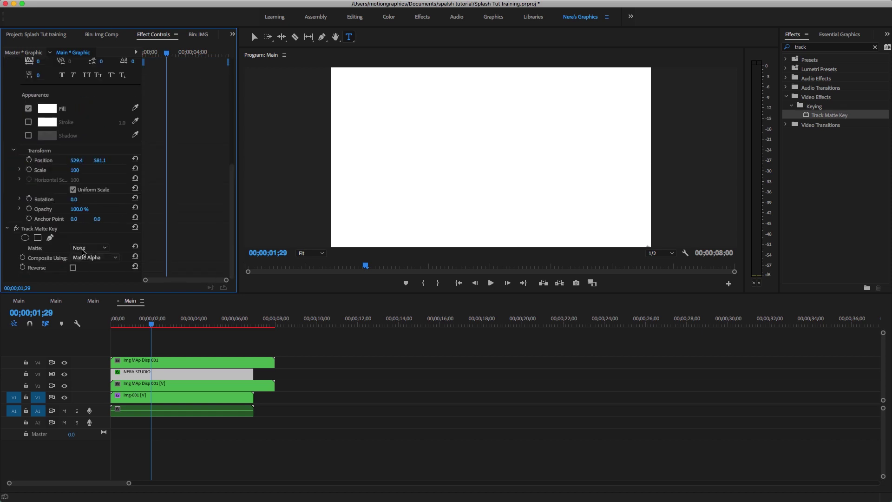
Step: Set the NERA STUDIO clip's Track Matte Key matte to Video 4 and play the sequence from the start
left_click(88, 247)
left_click(87, 268)
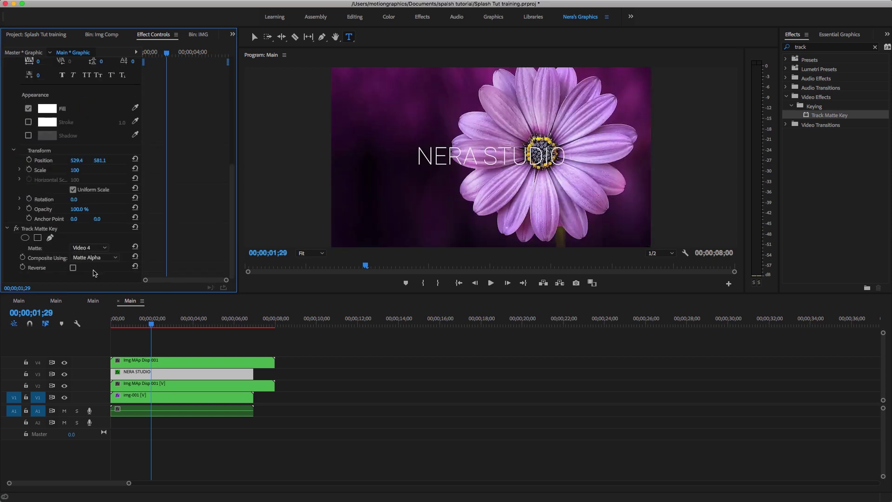
left_click(100, 332)
key("Home")
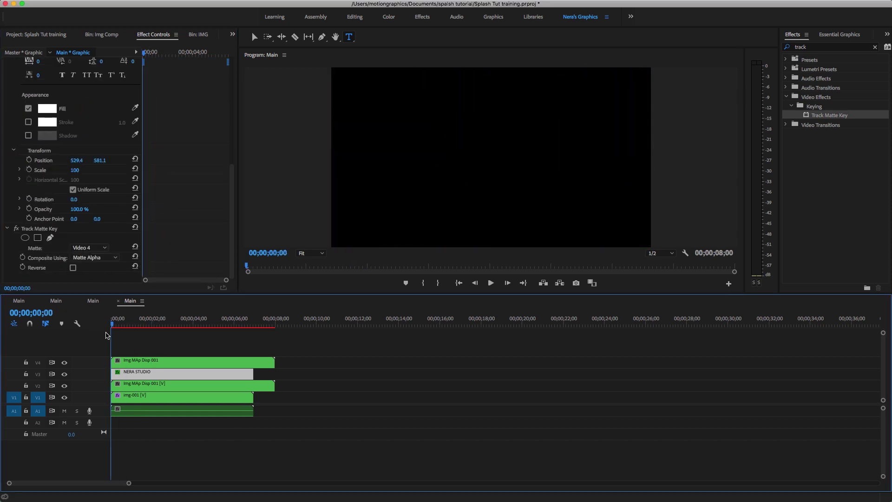
key("space")
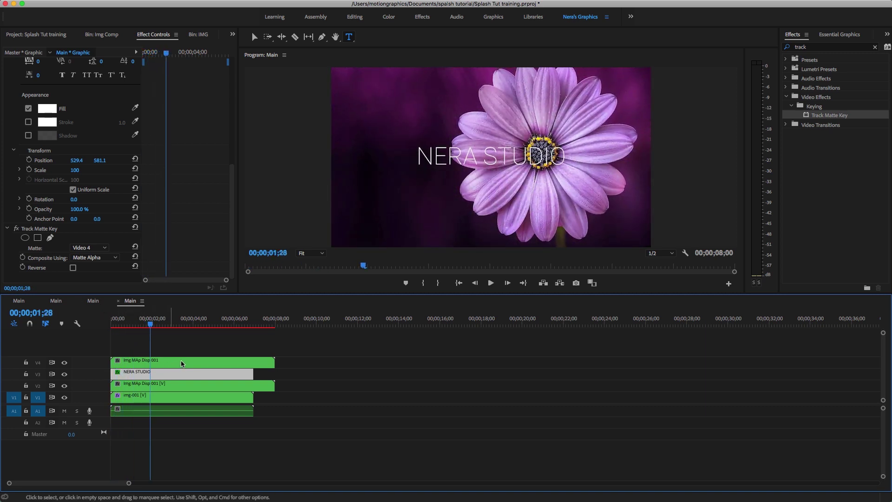
Step: Nest the clips on V1 to V4 as Holder One and move that sequence into the PROJECT FIVE bin
left_click_drag(190, 341, 270, 399)
right_click(217, 383)
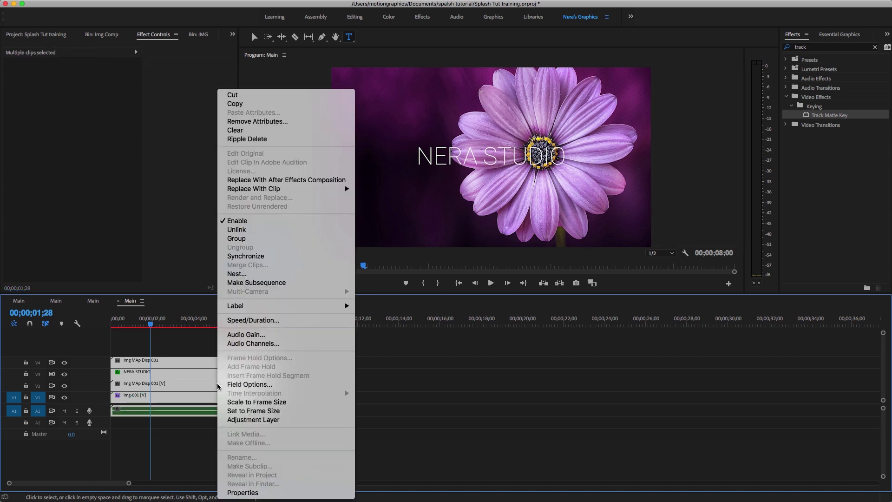
left_click(277, 274)
type("Ho")
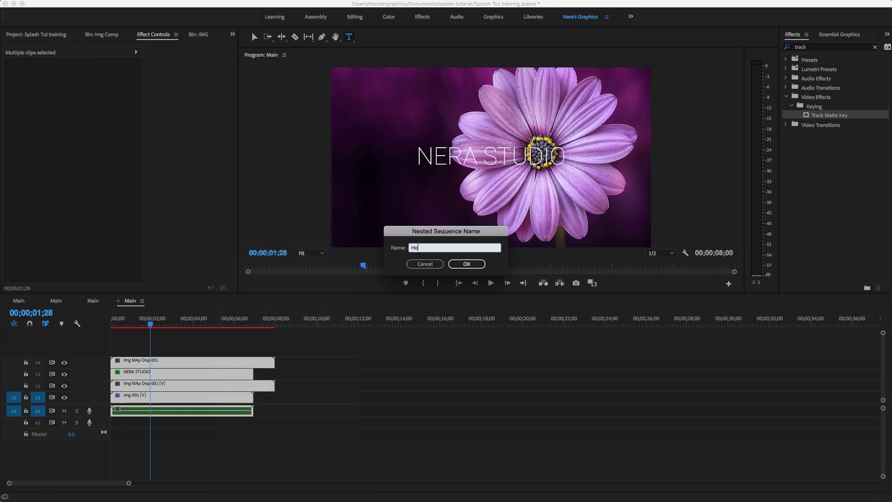
type("lder One")
key("Return")
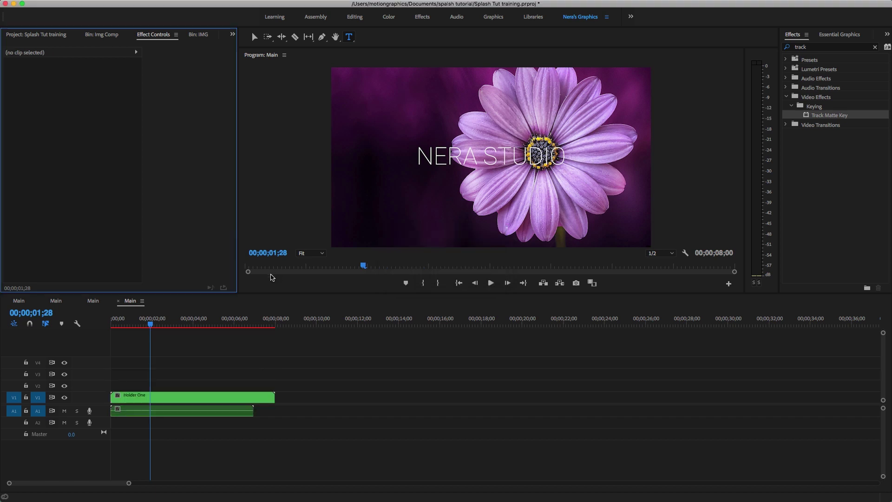
left_click(39, 35)
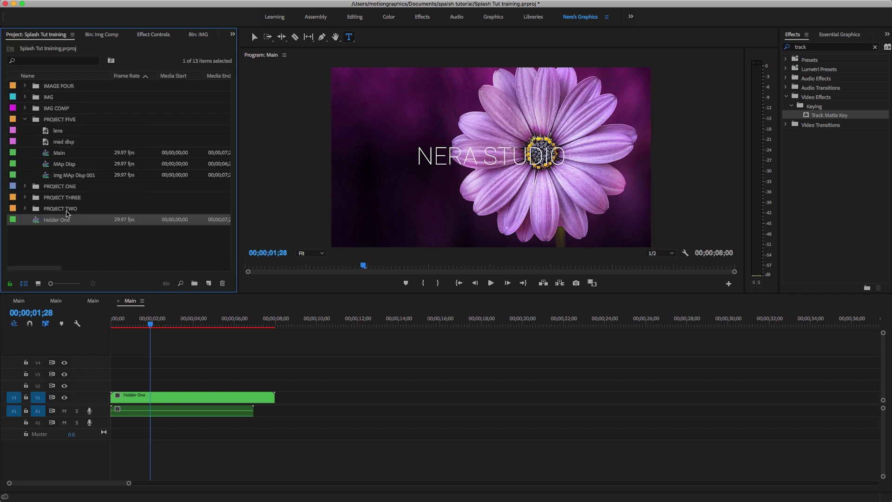
left_click_drag(65, 126, 67, 121)
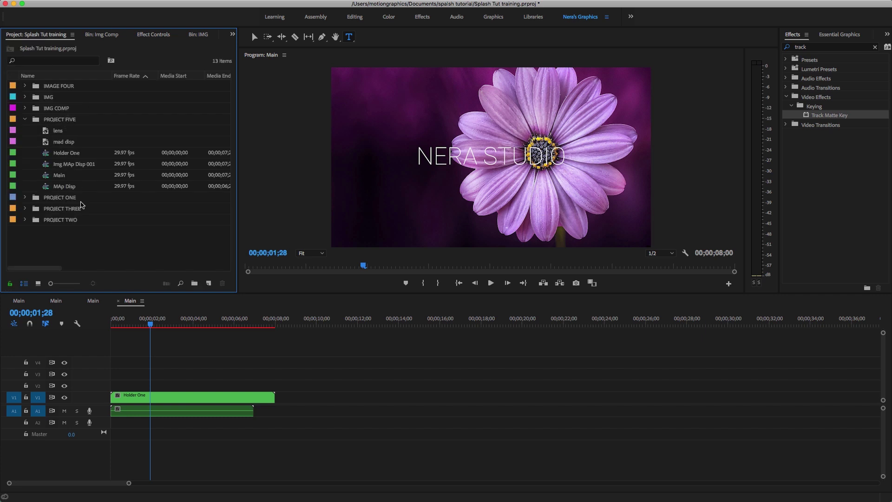
Step: Duplicate the Holder One sequence in the PROJECT FIVE bin and rename the copy Holder Two
left_click(73, 157)
right_click(77, 156)
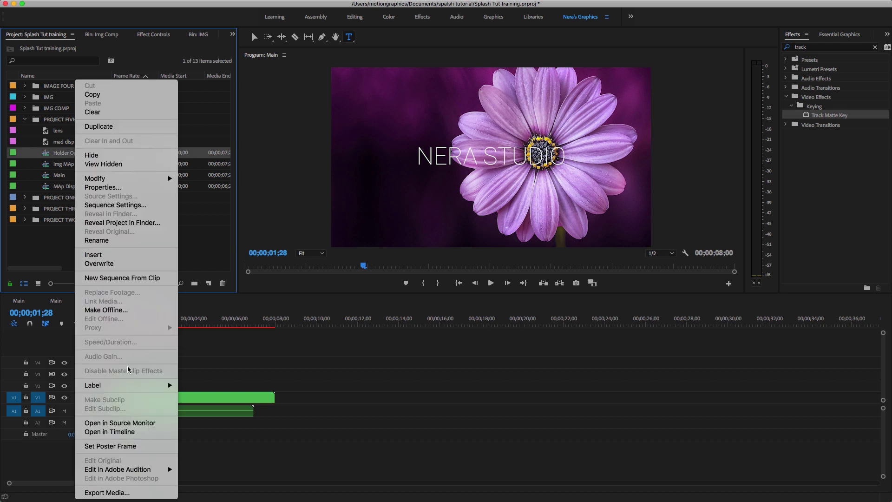
left_click(98, 127)
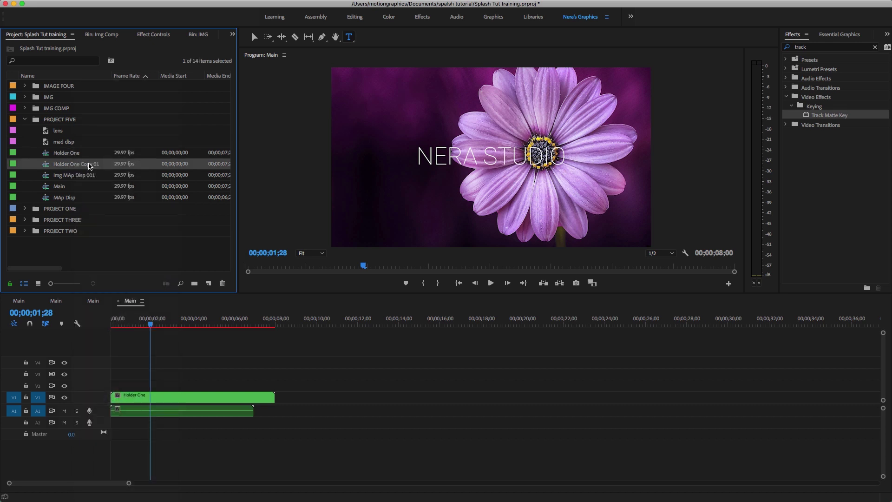
left_click(75, 169)
type("Holder Two")
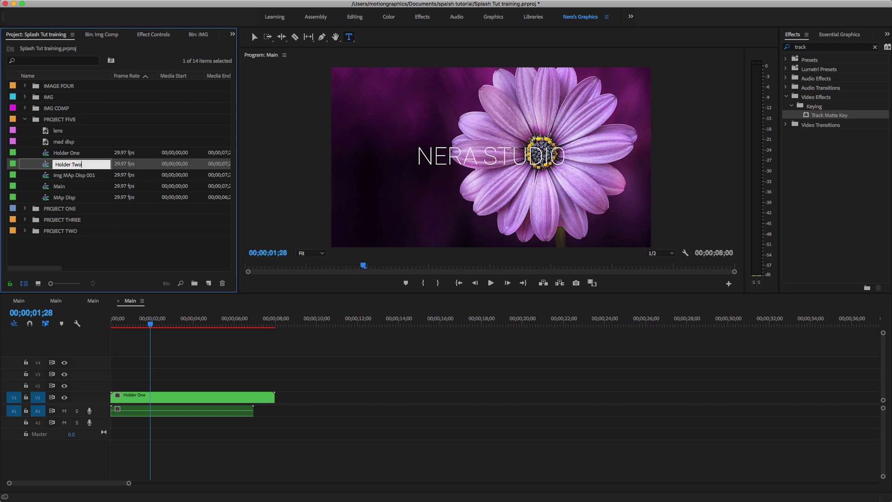
key("Return")
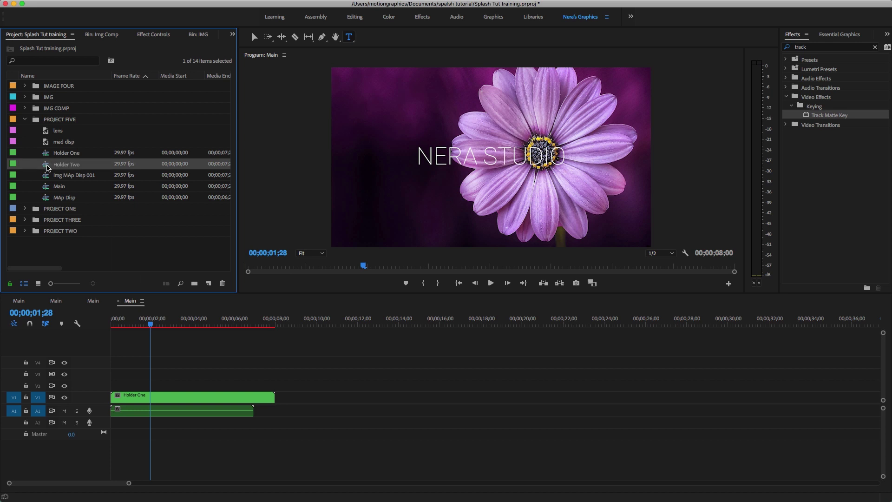
Step: Open Holder Two, replace the img-001 clip on V1 with img-002 from the Img Comp bin, and scrub through the reveal
double_click(48, 165)
left_click(159, 408)
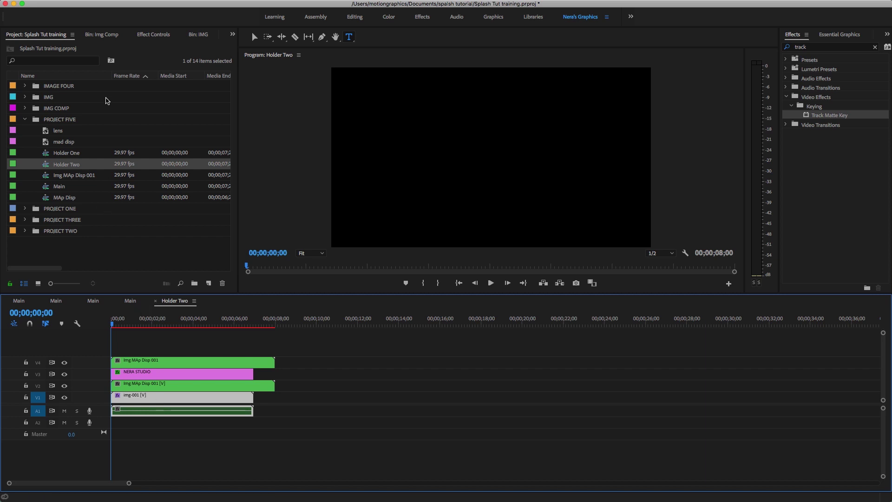
left_click(108, 37)
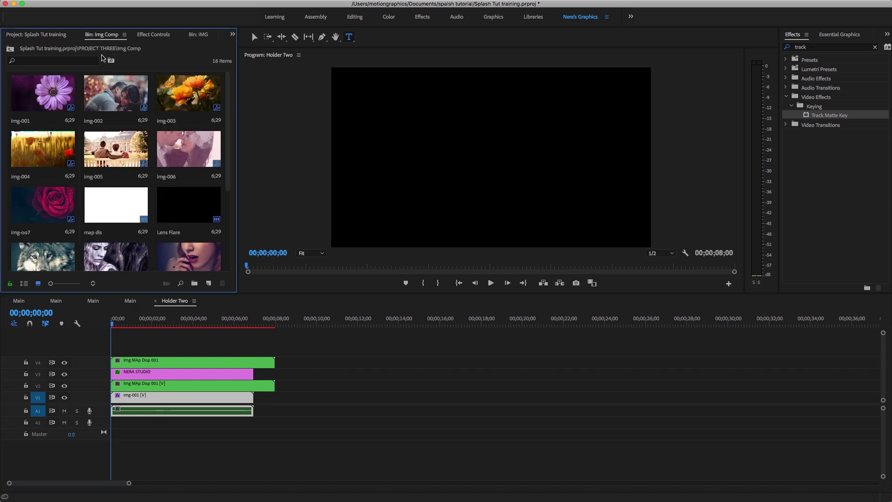
left_click(120, 120)
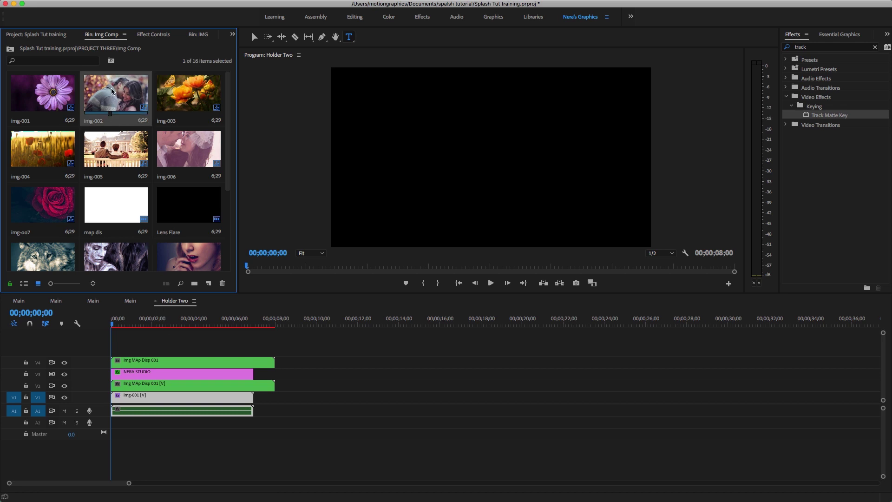
left_click_drag(113, 95, 122, 401)
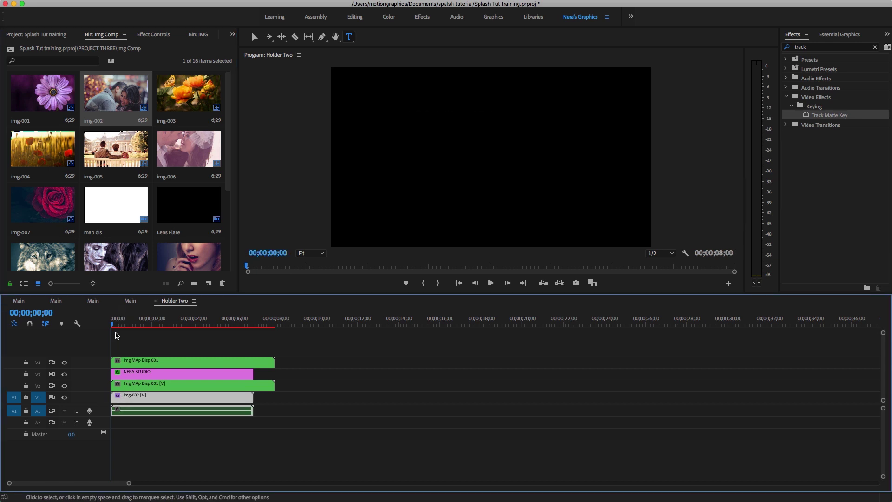
left_click_drag(114, 325, 142, 333)
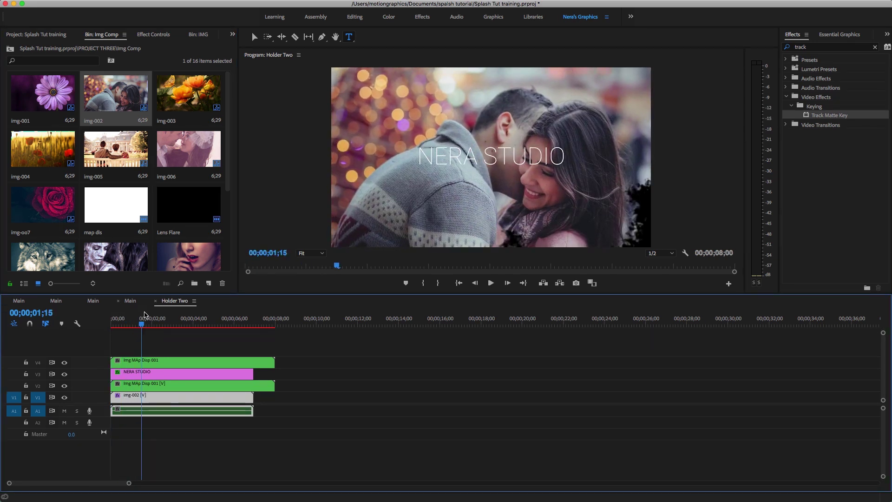
Step: Place Holder Two on V2 of Main about 2 seconds in, overlapping Holder One, and compare it with the finished multi-holder sequence
left_click(130, 300)
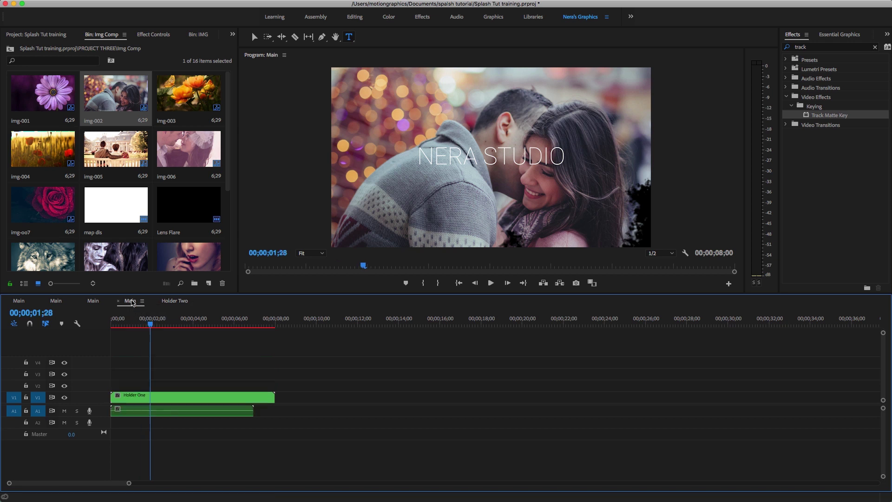
left_click(45, 36)
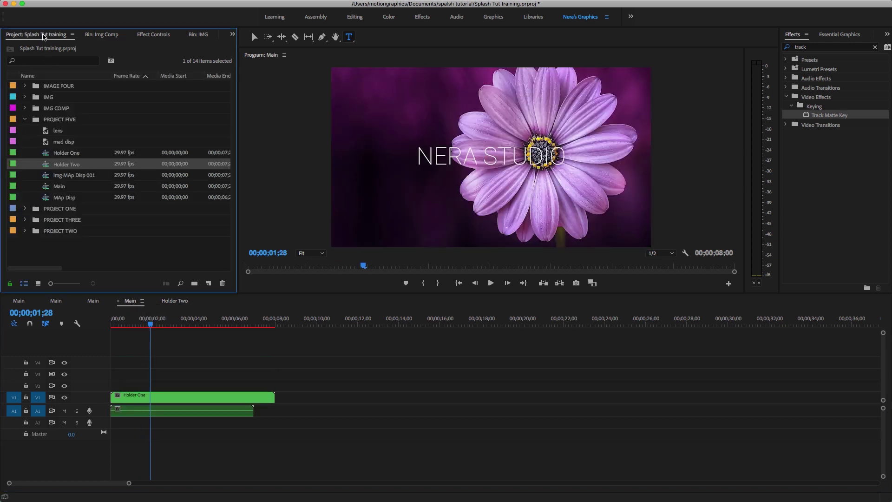
left_click_drag(141, 260, 156, 386)
left_click_drag(154, 329, 183, 328)
left_click(19, 301)
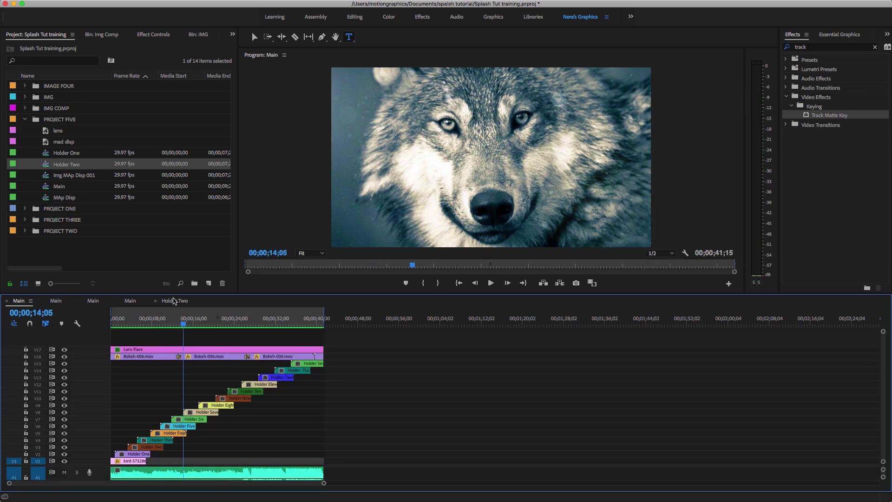
left_click(133, 302)
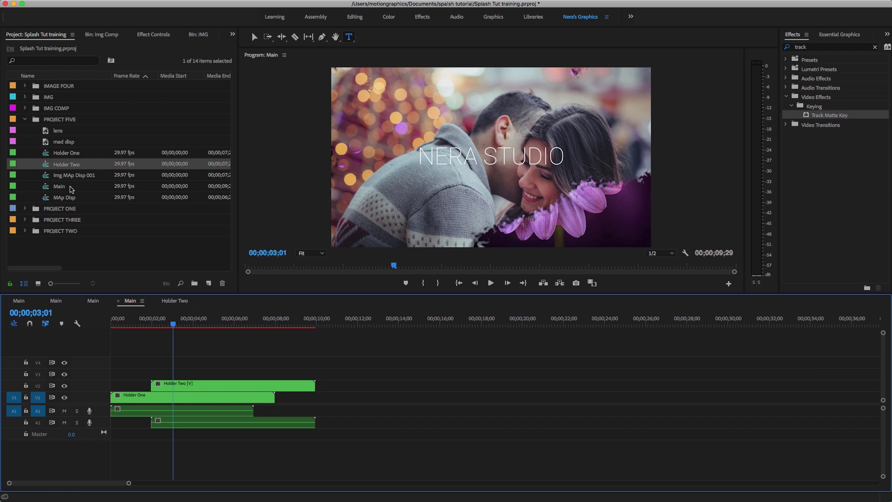
Step: Duplicate the Img MAp Disp 001 sequence in the PROJECT FIVE bin and rename the copy Img MAp Disp 002
left_click(82, 177)
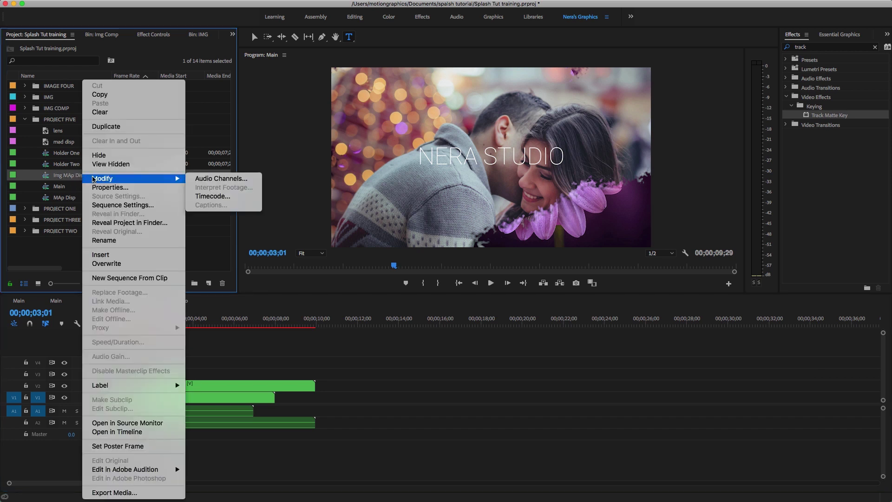
left_click(105, 127)
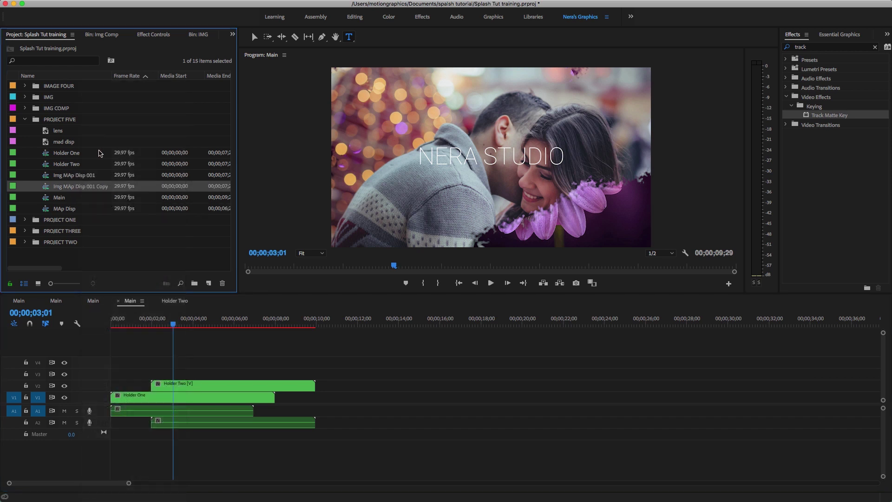
left_click(89, 188)
left_click_drag(109, 186, 117, 185)
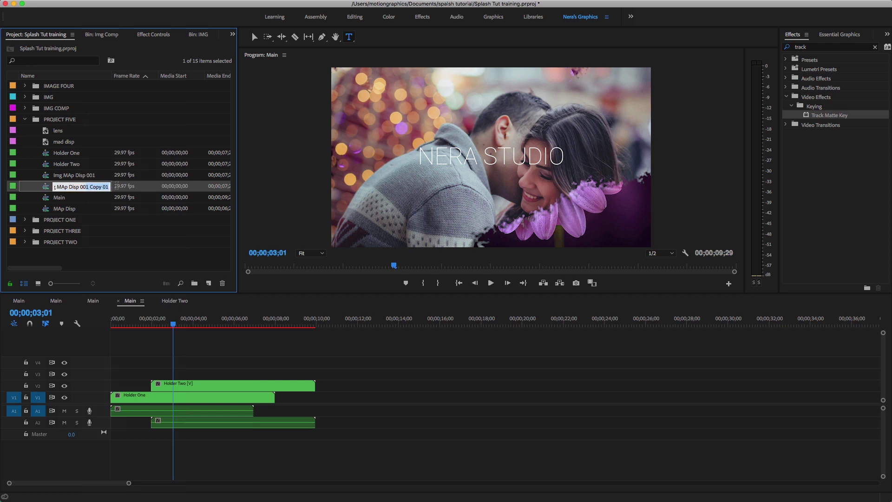
type("002")
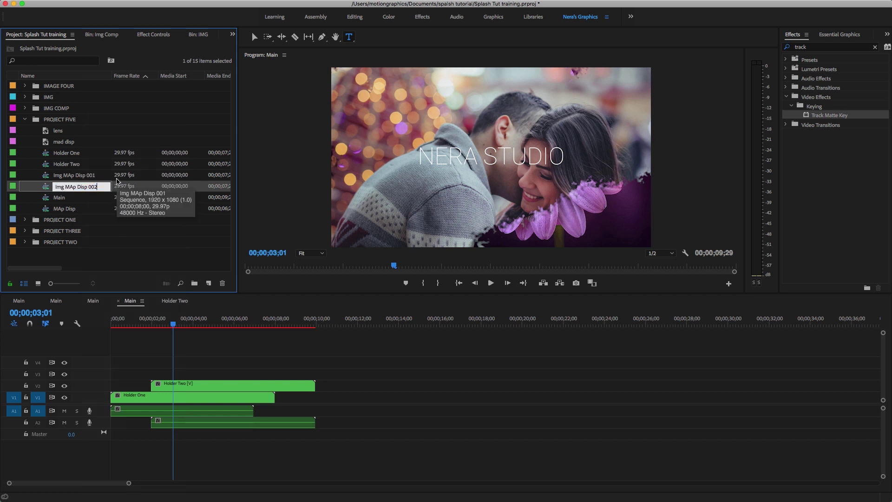
key("Tab")
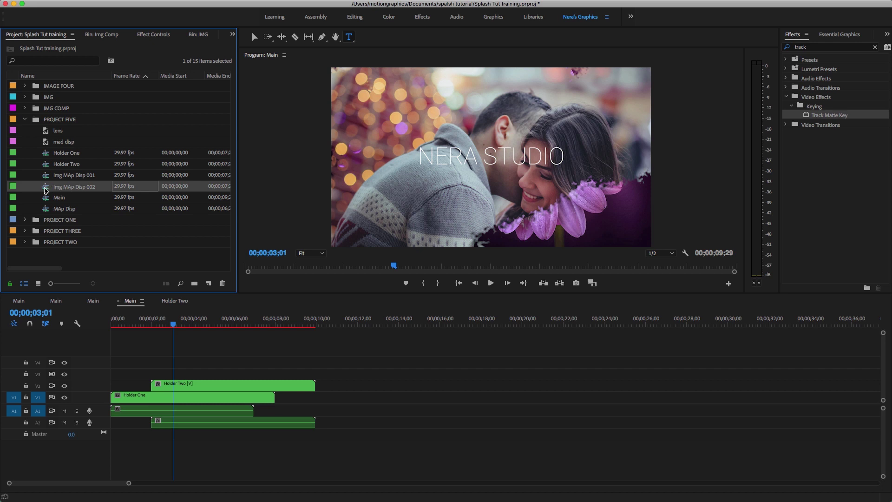
Step: Open Img MAp Disp 002, restagger the start times of the mad disp clips on V2 to V5, and save the project
double_click(47, 190)
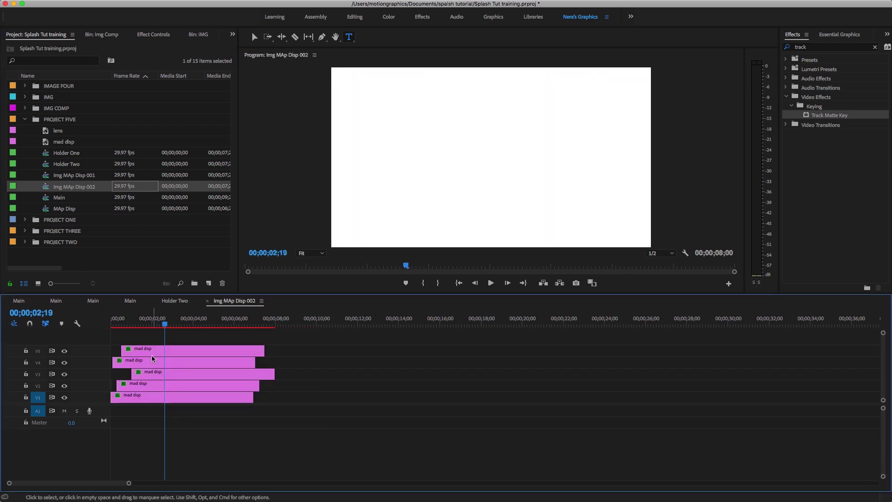
left_click_drag(143, 350, 128, 386)
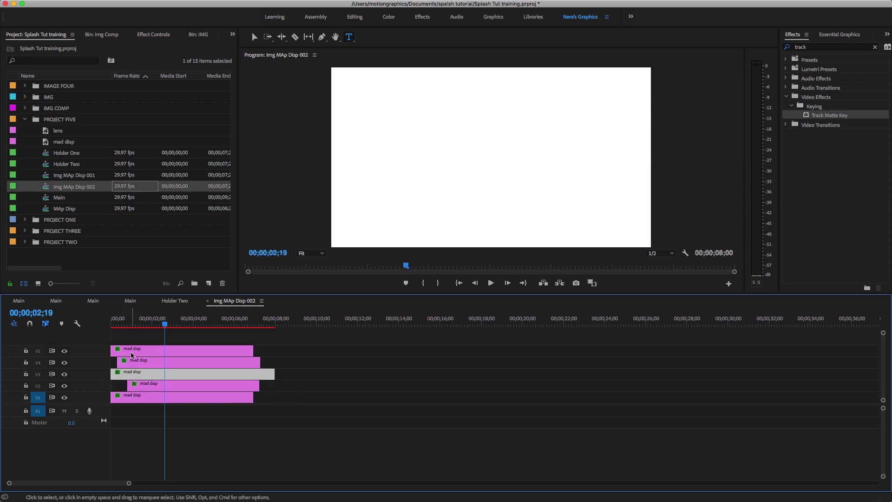
key("super+s")
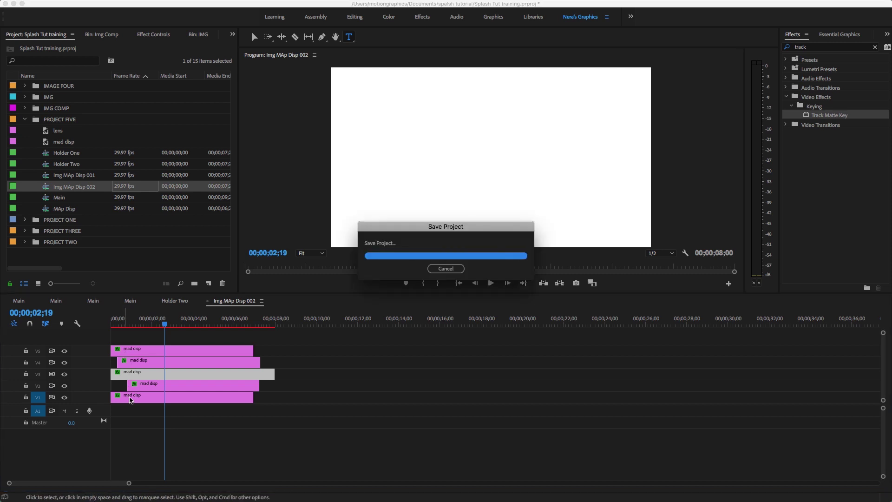
Step: Shift the mad disp clip on V1 slightly later and play the Img MAp Disp 002 splash animation from the start
left_click_drag(124, 397, 130, 395)
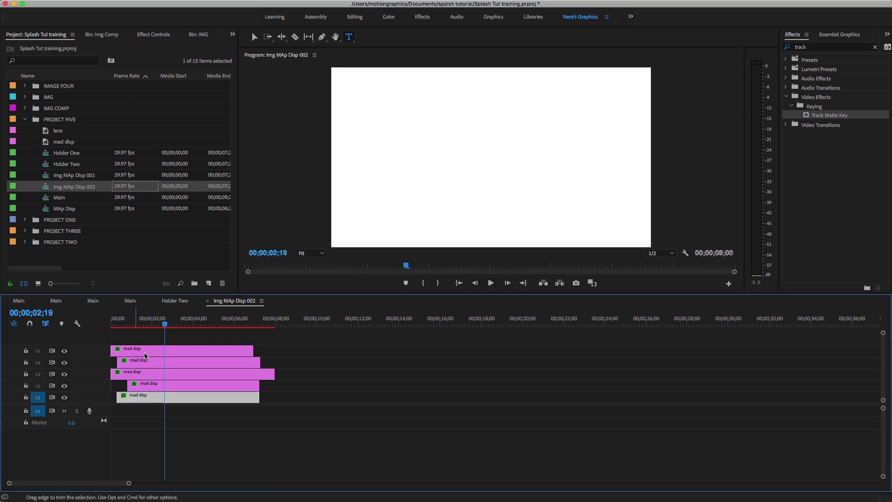
key("Home")
key("space")
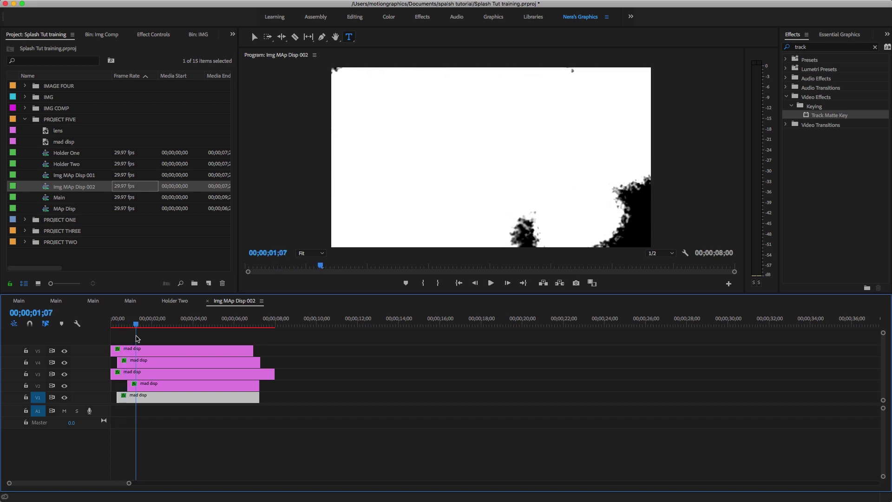
key("Home")
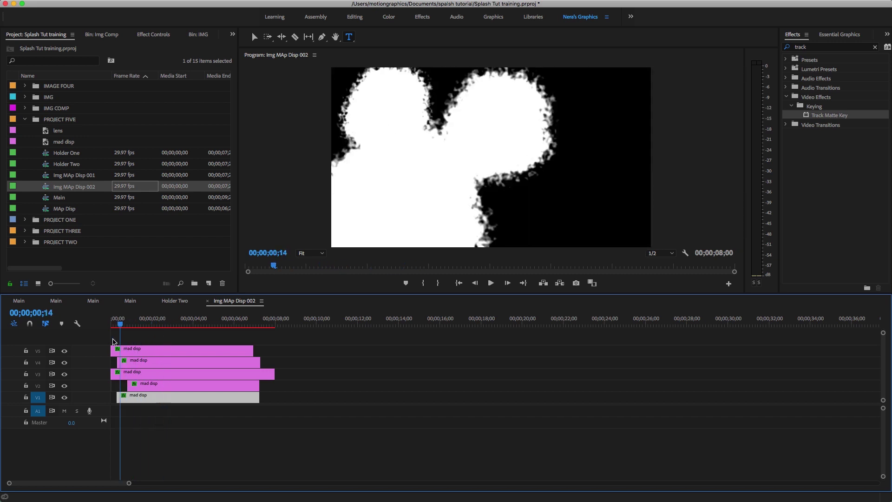
Step: Replace the Img MAp Disp 001 clips on V2 and V4 of Holder Two with Img MAp Disp 002 and scrub the reveal
left_click(175, 301)
left_click(207, 301)
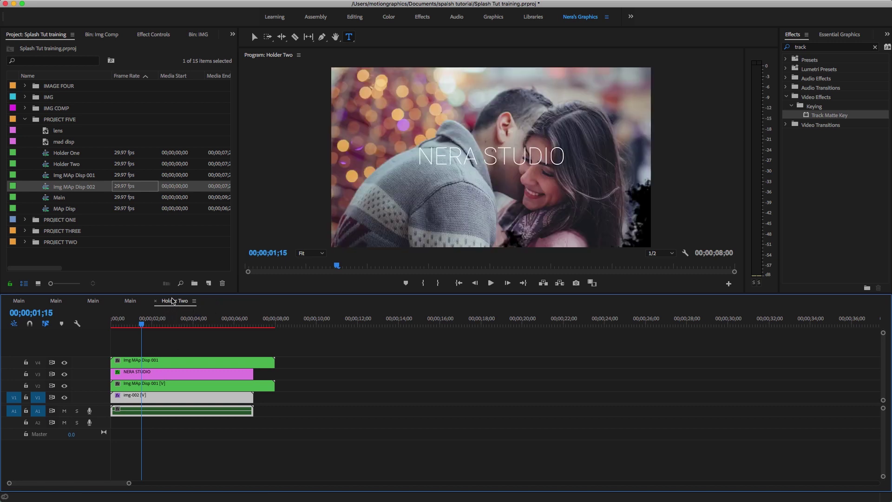
left_click(135, 385)
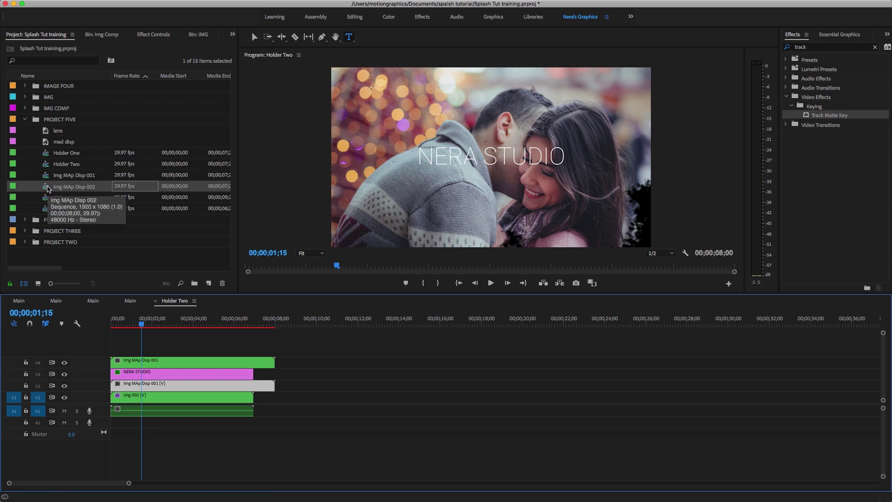
left_click_drag(48, 188, 142, 383)
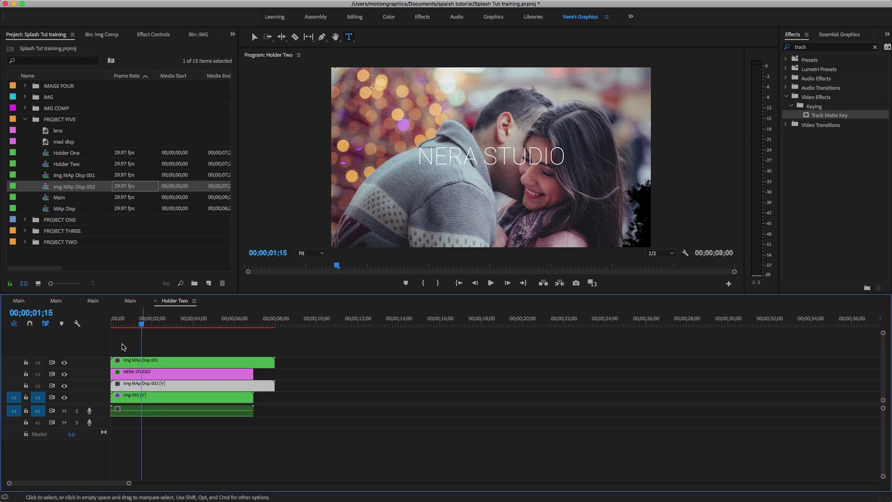
left_click(139, 363)
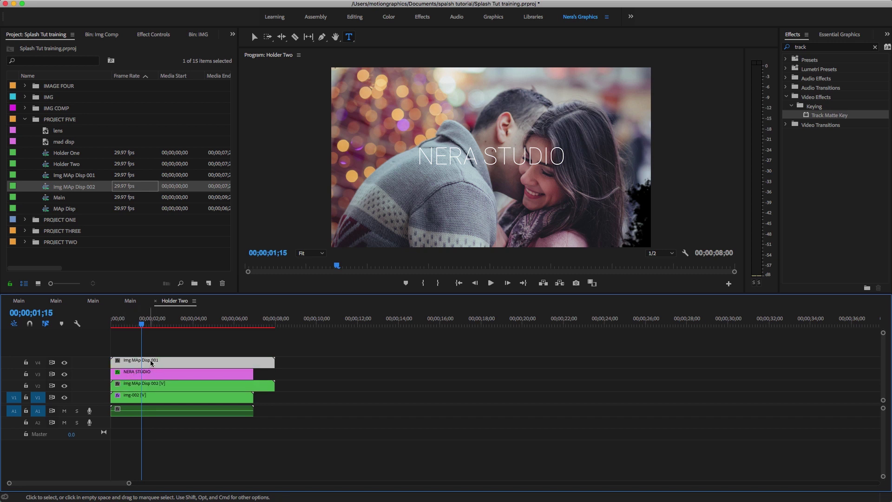
left_click_drag(48, 189, 138, 362)
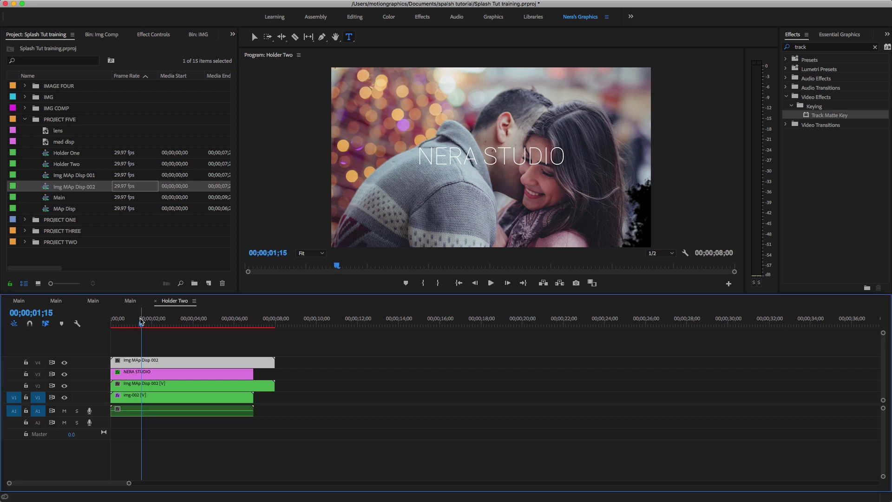
left_click_drag(142, 324, 183, 351)
Step: In Main, move the Holder One and Holder Two video clips up one track and about 2.5 seconds later
left_click(130, 301)
left_click(170, 326)
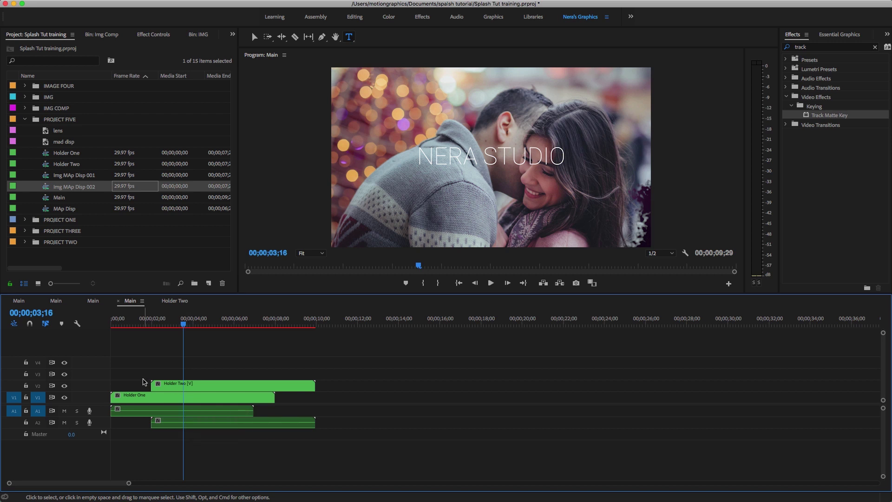
left_click_drag(147, 373, 234, 376)
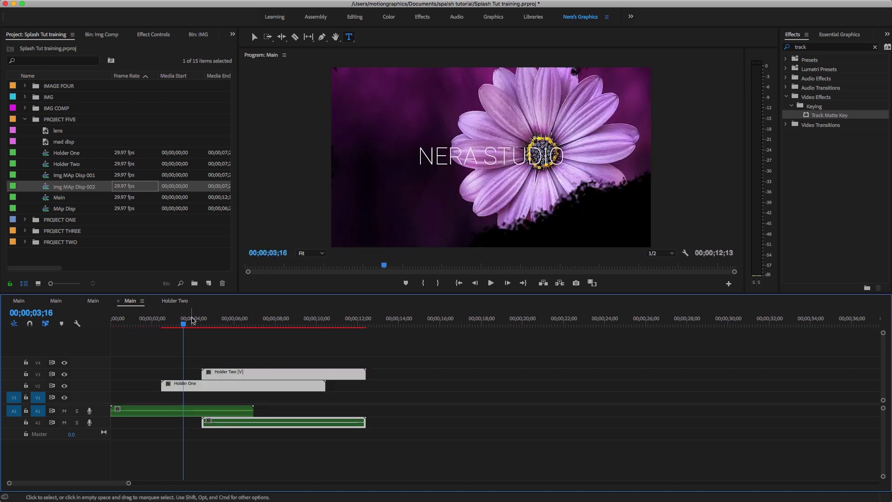
Step: Add img-011 from the Img Comp bin at the start of V1 in Main and scrub through both splash transitions
left_click(101, 35)
scroll(73, 191, "down", 5)
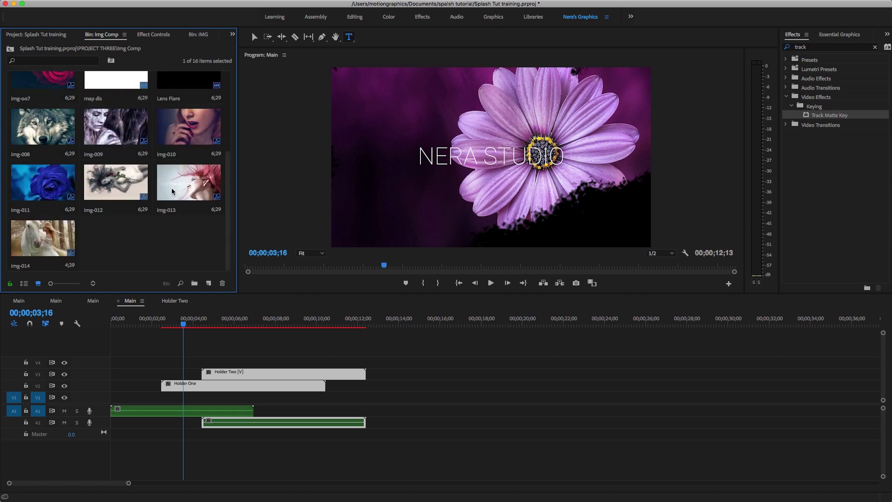
left_click_drag(46, 183, 102, 402)
left_click_drag(180, 327, 112, 325)
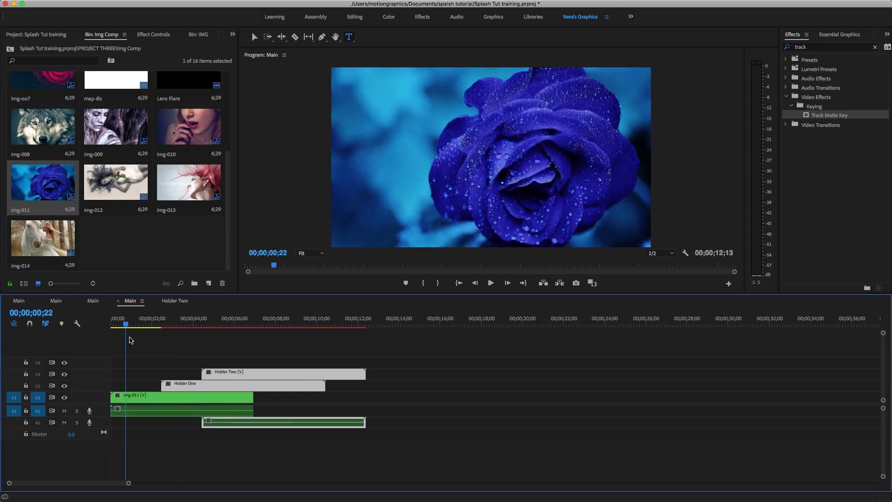
left_click(171, 325)
left_click_drag(172, 344, 251, 345)
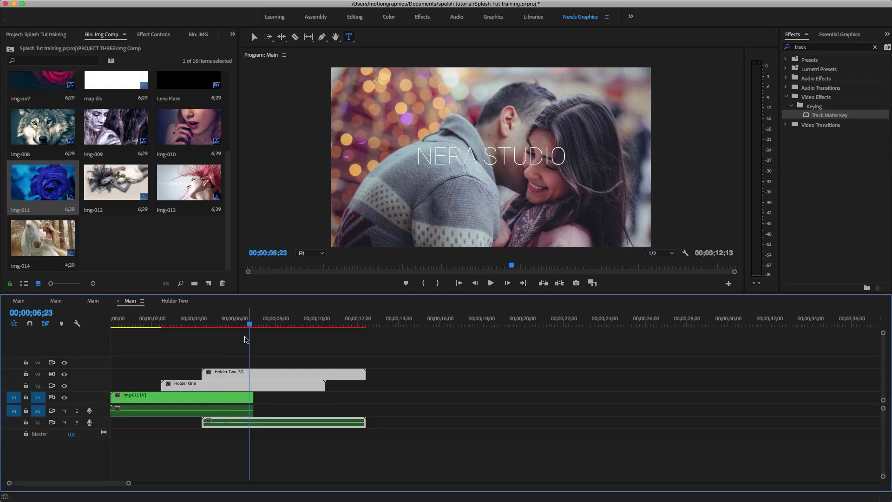
Step: Review the other projects' finished Main sequences as layering examples, and switch to the nerastudio.com product page in Safari
left_click(56, 301)
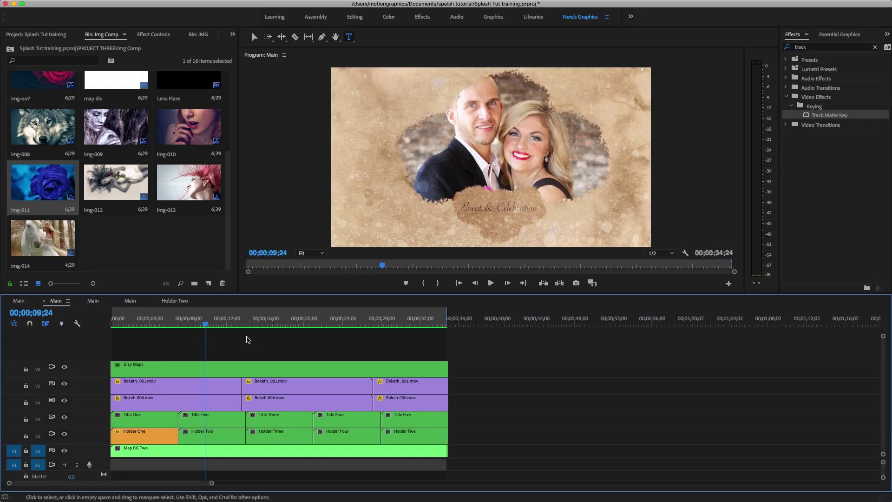
left_click(18, 301)
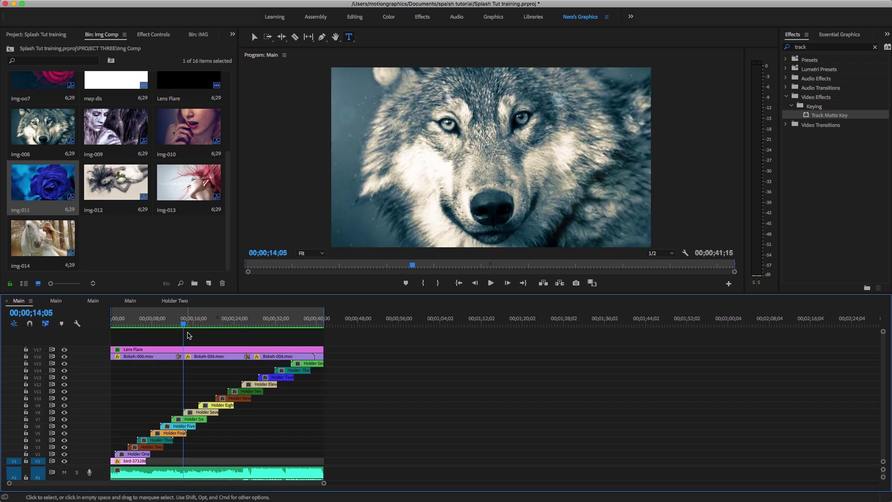
left_click_drag(184, 325, 207, 328)
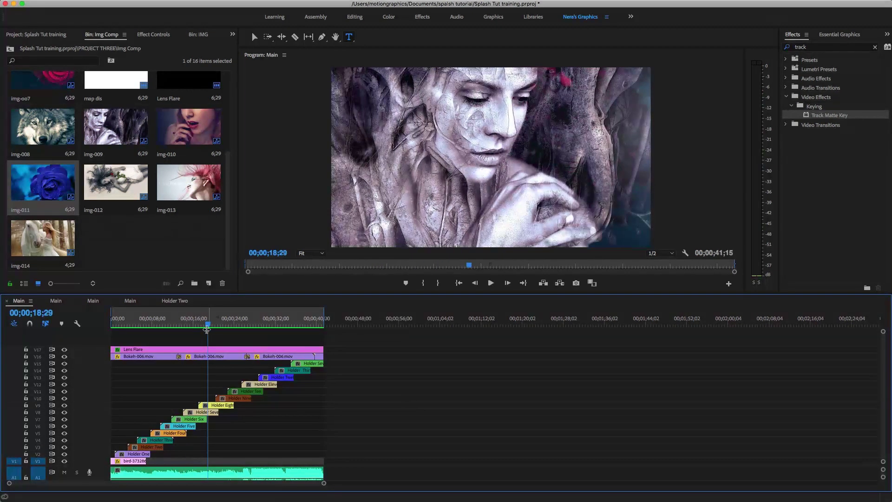
left_click(174, 301)
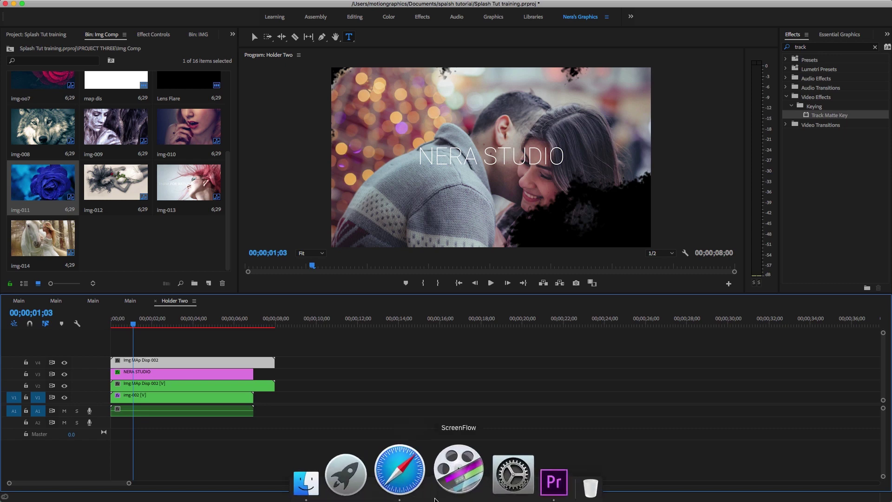
left_click(416, 459)
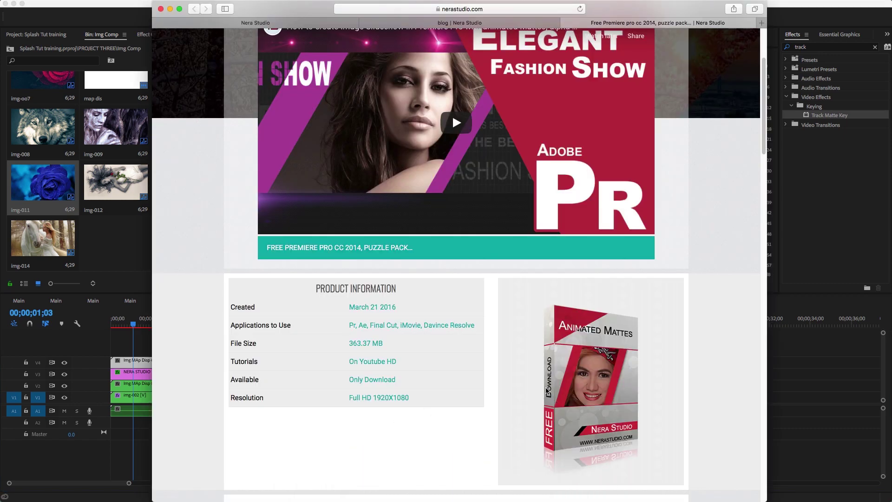
Step: Look over the free puzzle pack's product information on the web page, and return to Premiere Pro
scroll(550, 374, "down", 1)
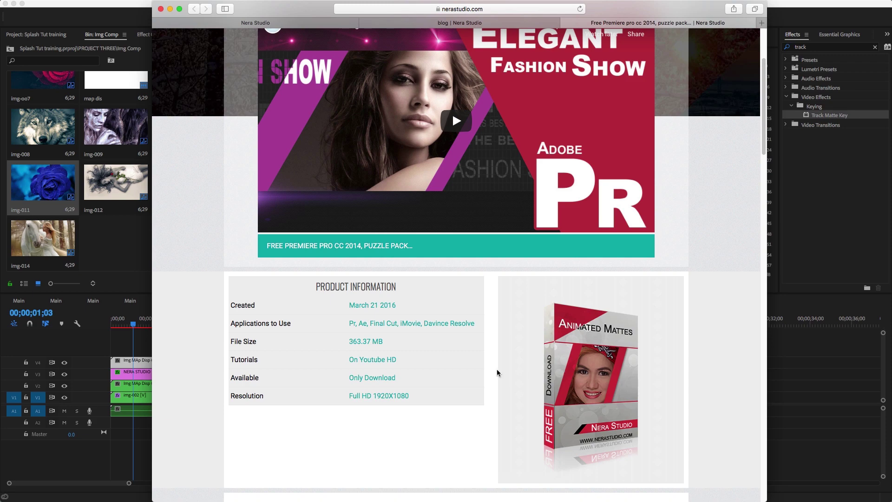
scroll(497, 371, "down", 5)
scroll(497, 372, "up", 7)
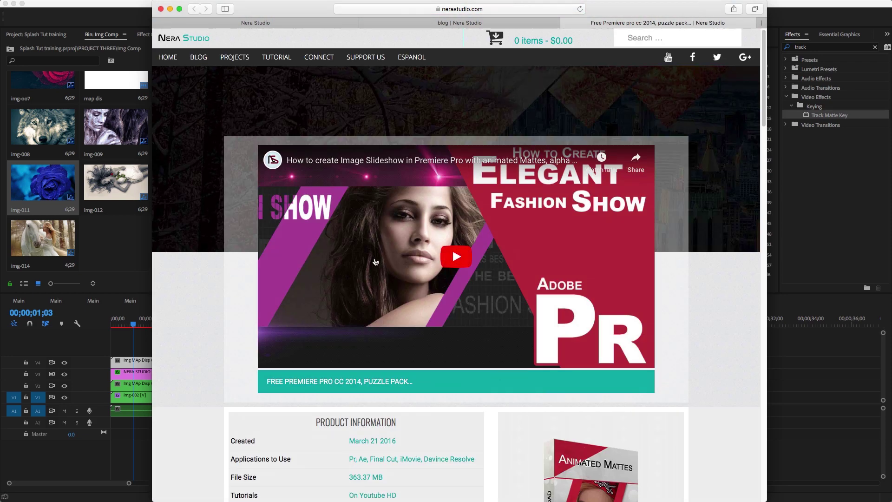
left_click(170, 9)
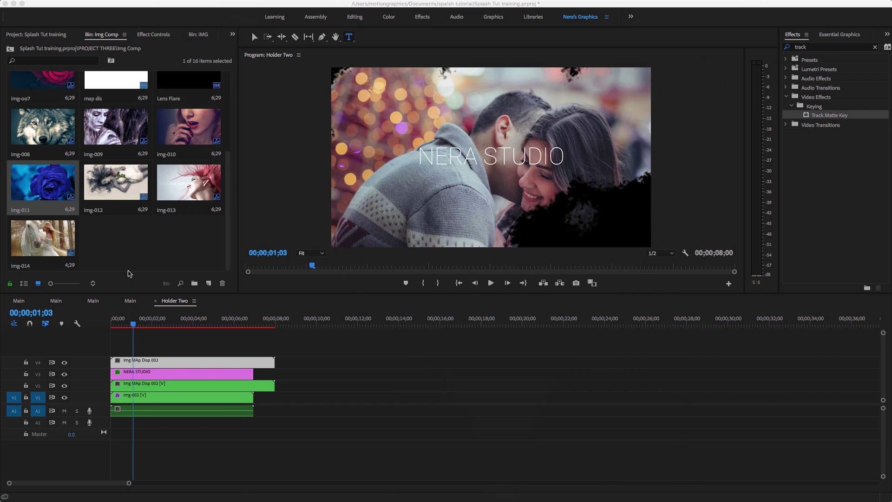
Step: Place Bokeh-006.mov from the IMG bin on V4 at the start of Main, and play the overlay
left_click(199, 36)
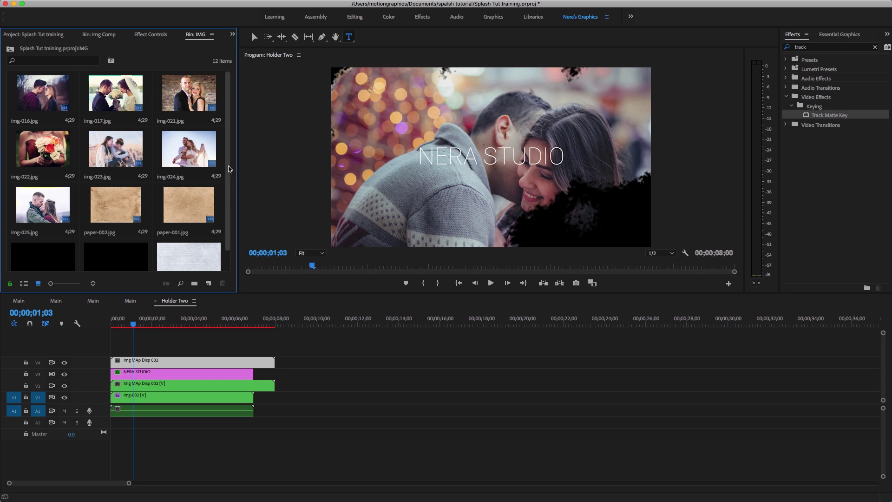
scroll(229, 169, "down", 2)
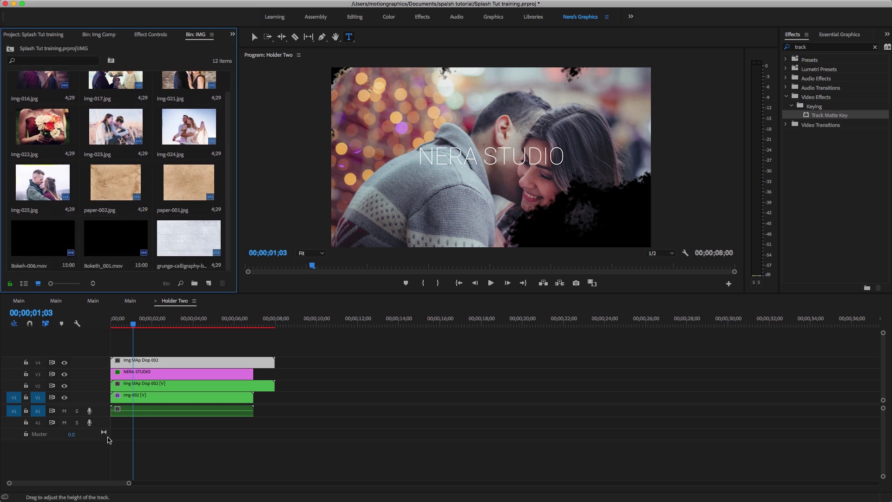
left_click(155, 300)
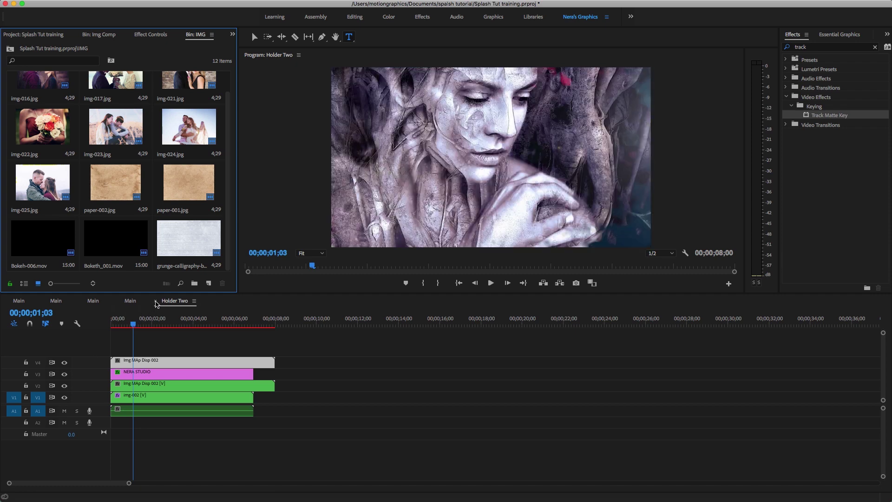
left_click(130, 301)
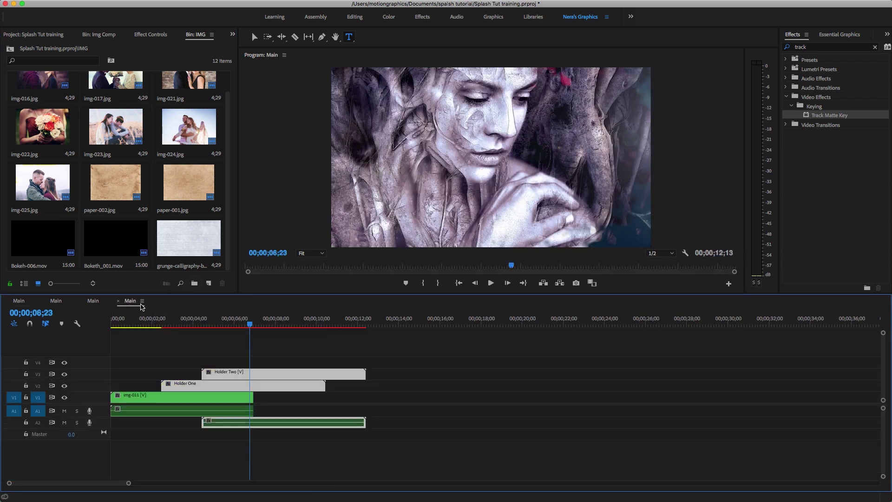
left_click_drag(249, 323, 211, 334)
left_click_drag(56, 240, 113, 365)
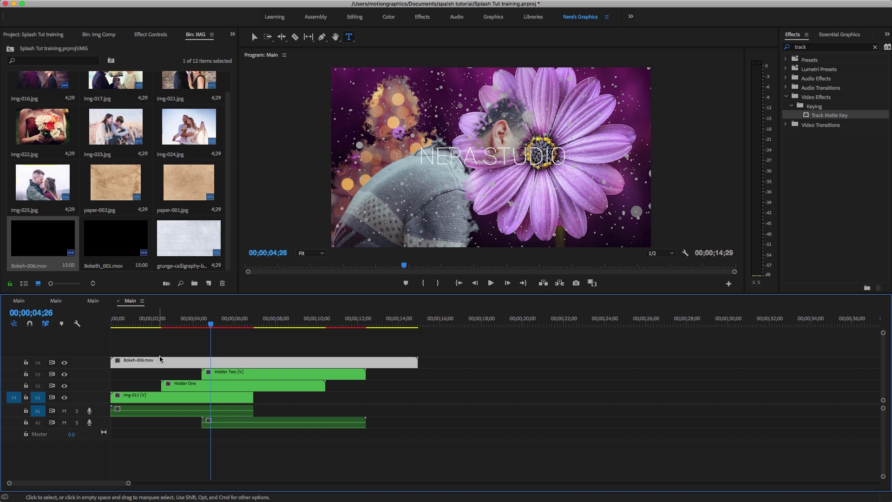
key("space")
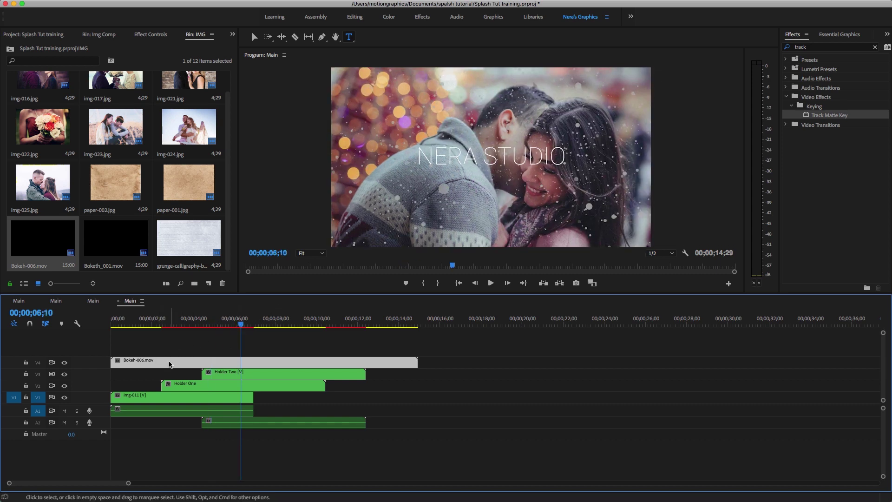
Step: Set the Bokeh-006.mov clip's blend mode to Overlay and scrub through the second transition
left_click(152, 36)
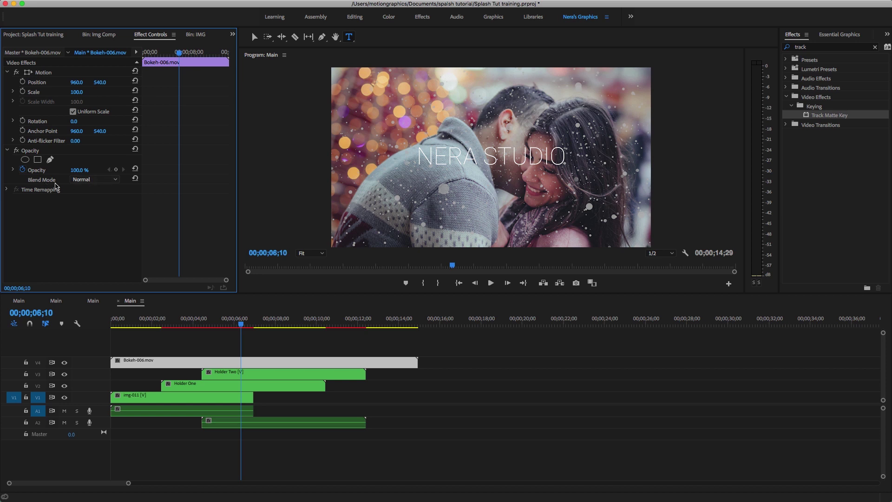
left_click(88, 180)
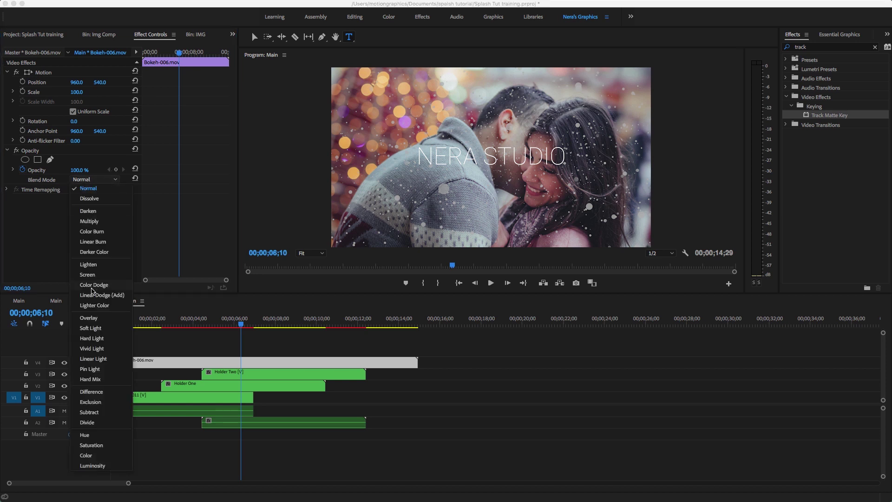
left_click(98, 319)
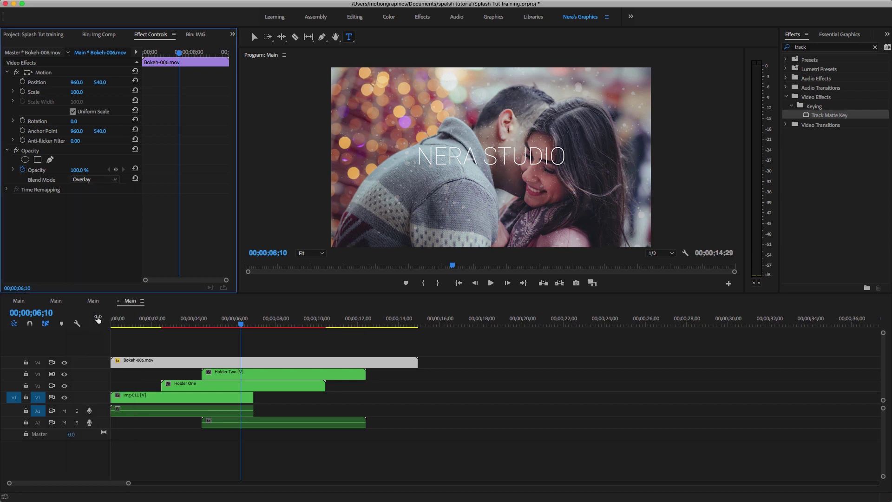
left_click(230, 326)
left_click_drag(221, 328, 253, 336)
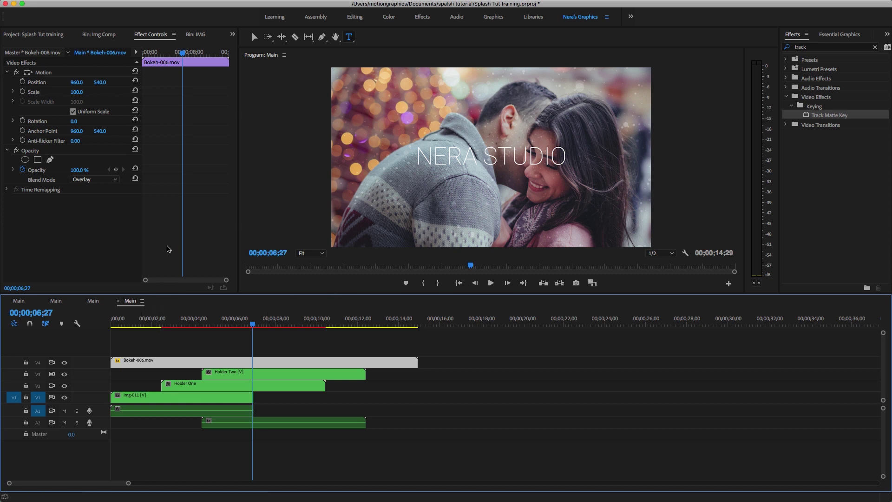
Step: Place the lens clip from PROJECT FIVE on V5 at the start of Main and extend it to the end of Bokeh-006.mov
left_click(20, 36)
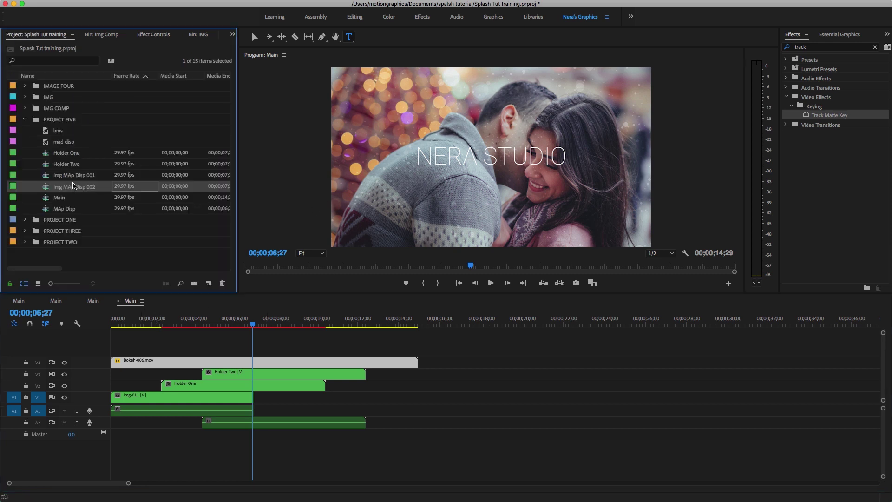
left_click(53, 134)
left_click_drag(88, 224, 111, 352)
left_click_drag(246, 350, 417, 350)
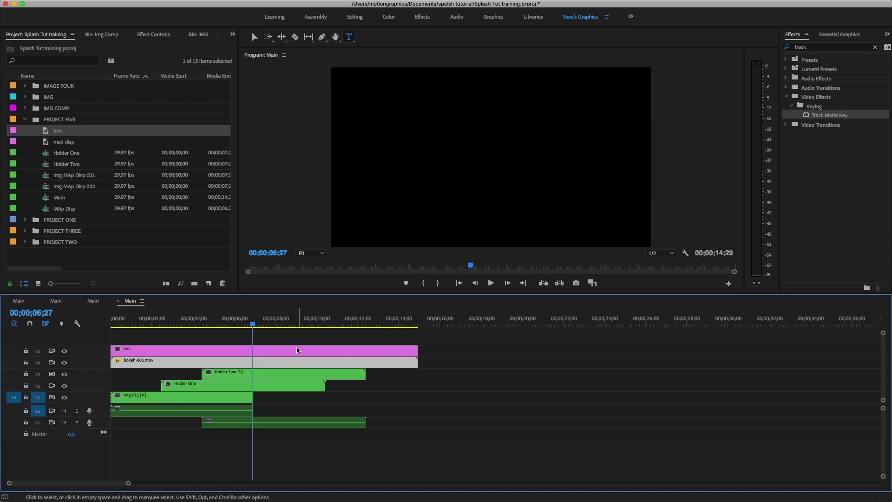
Step: Find the Lens Flare effect and apply it to the lens clip on V5
left_click(292, 347)
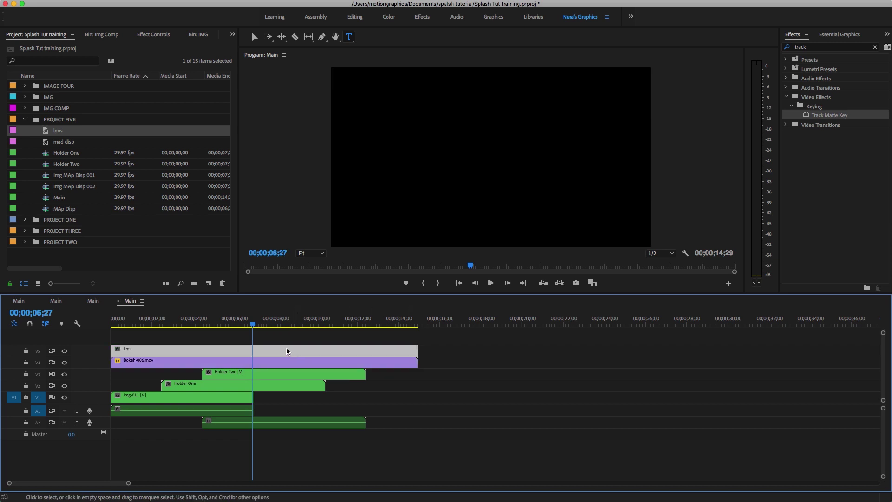
left_click(875, 47)
type("lens")
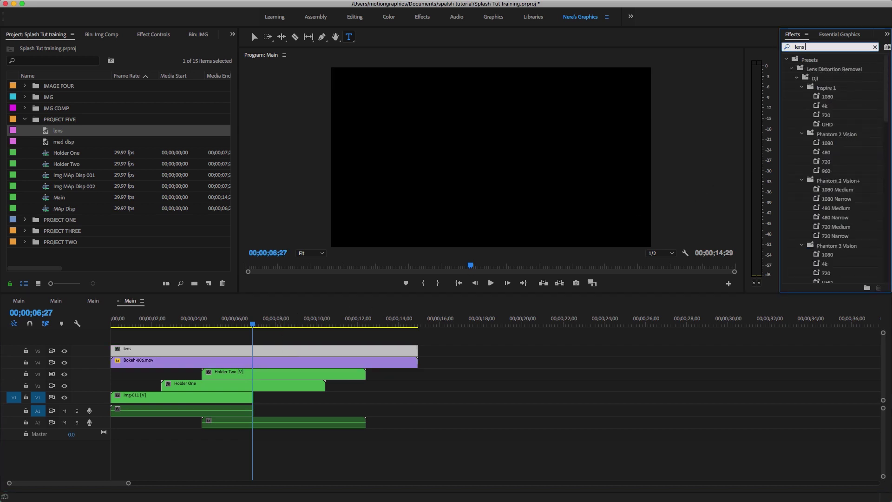
type(" flare")
left_click_drag(806, 117, 488, 166)
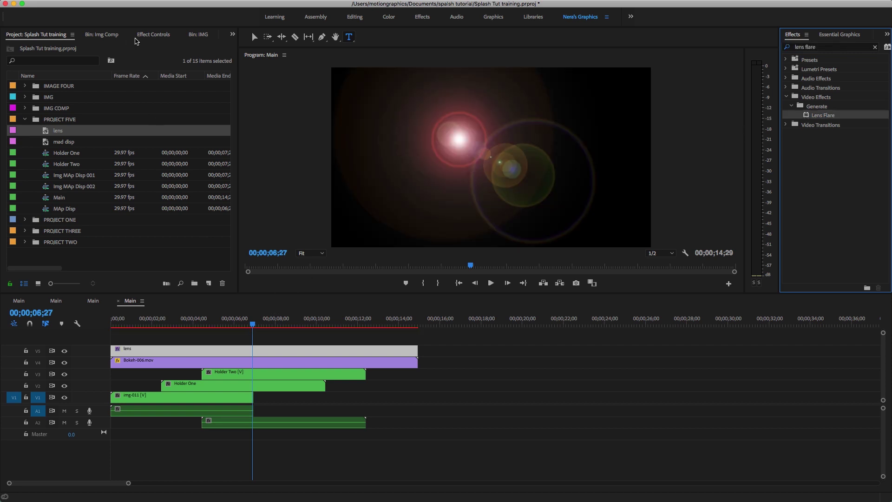
Step: At 00;00;00;00, place the Flare Center beyond the frame's lower-left corner at about -139.5, 1035.3 and start keyframing it
left_click(152, 35)
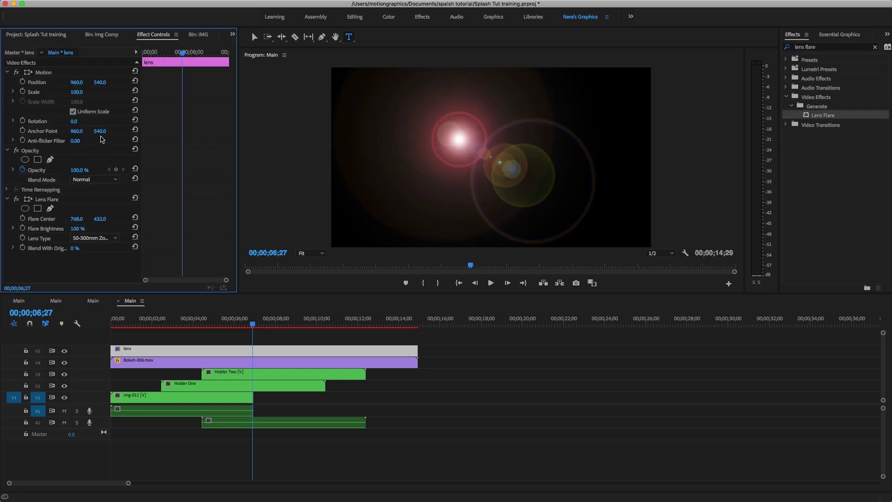
left_click(45, 193)
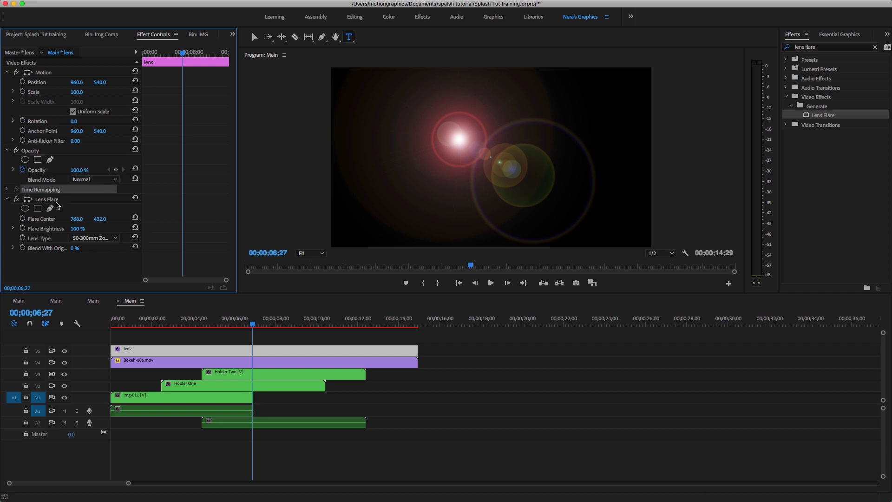
left_click(56, 200)
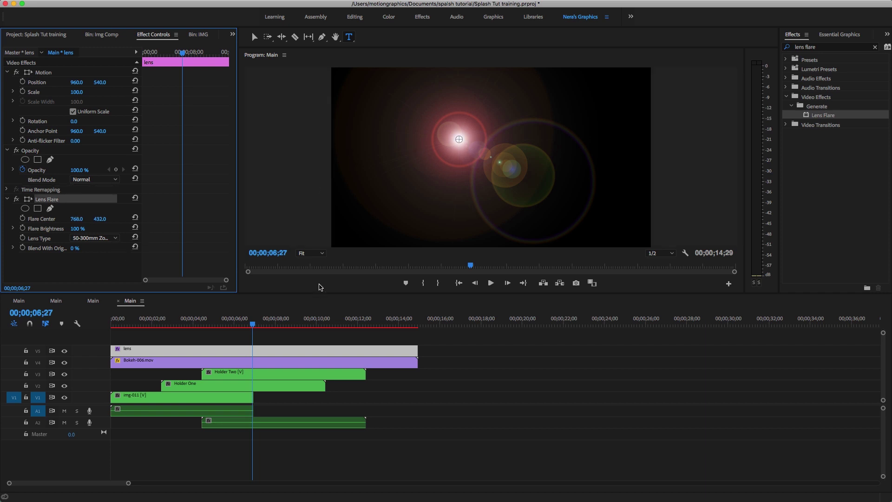
left_click_drag(255, 325, 111, 342)
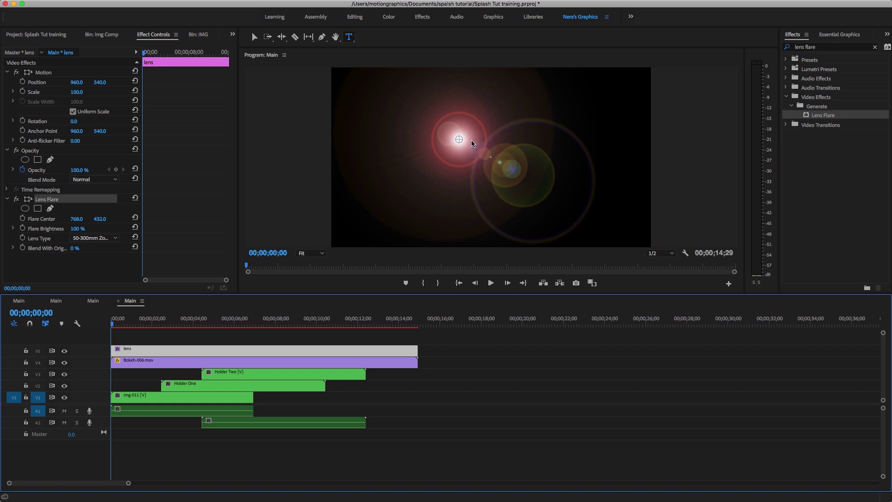
left_click_drag(457, 139, 309, 241)
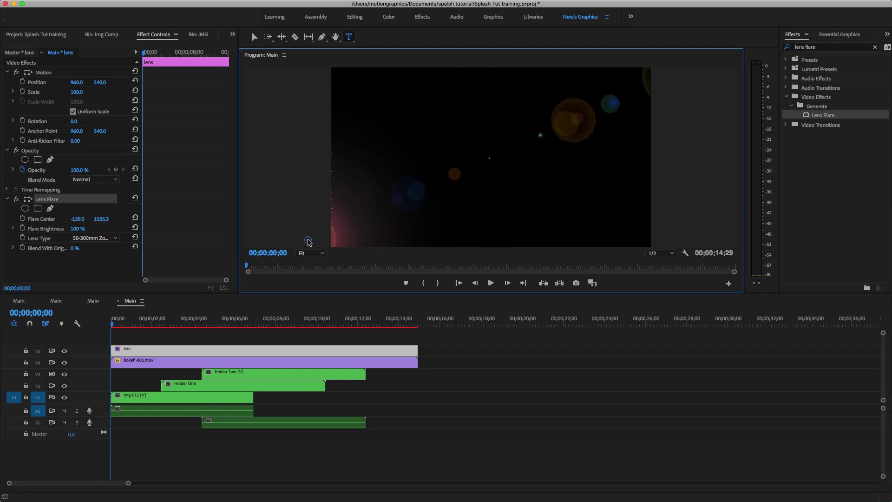
left_click(22, 219)
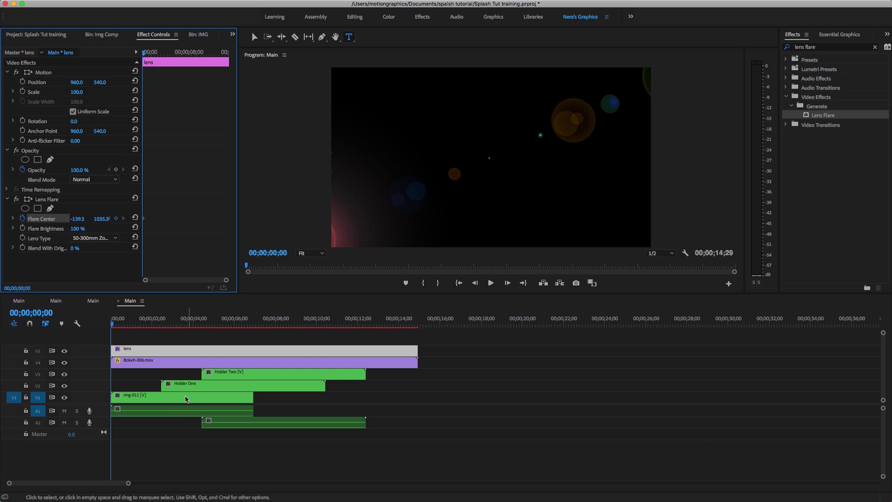
Step: At 25% preview zoom, keyframe the Flare Center off the upper-right corner at 00;00;02;15, lower-right near 6 seconds and upper-left at 00;00;09;01
left_click(162, 323)
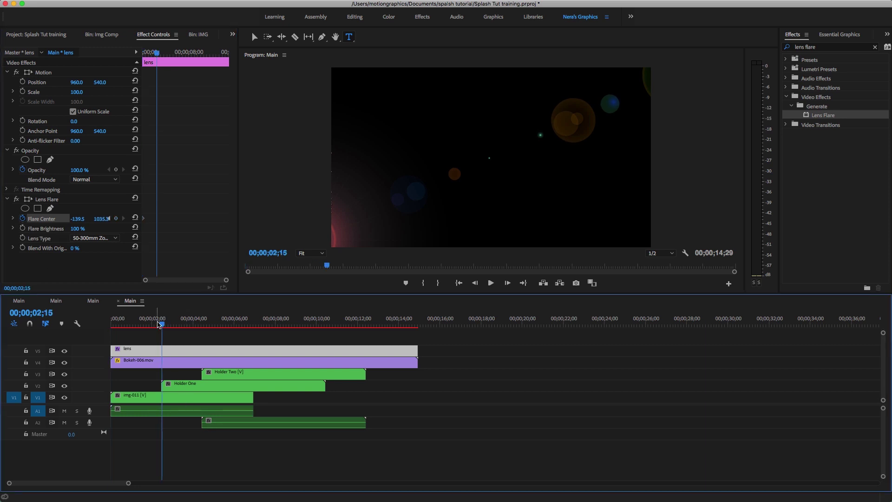
left_click(310, 253)
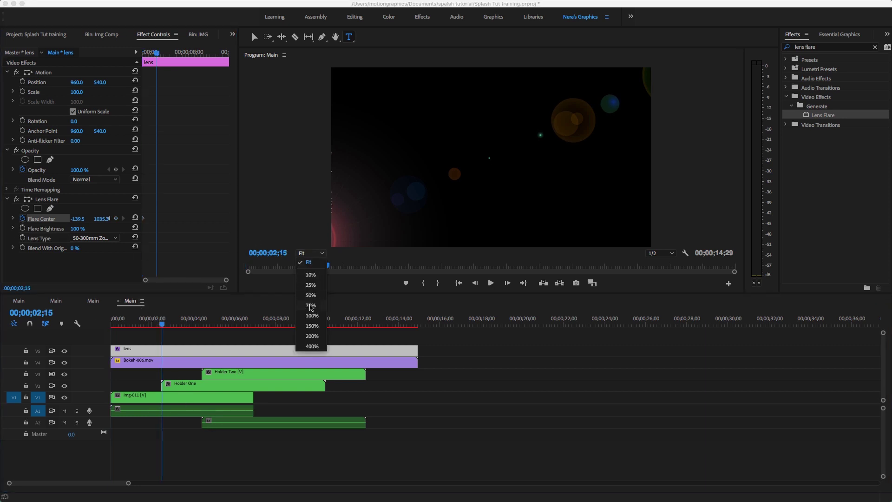
left_click(314, 289)
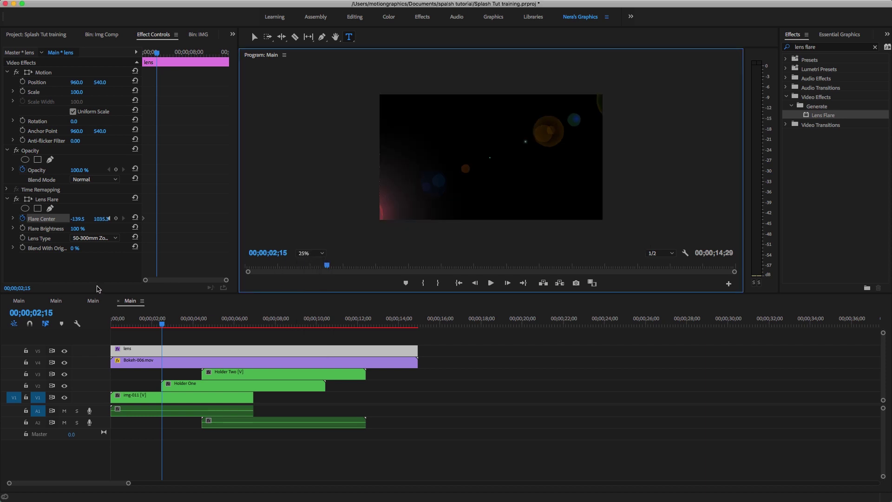
left_click(45, 199)
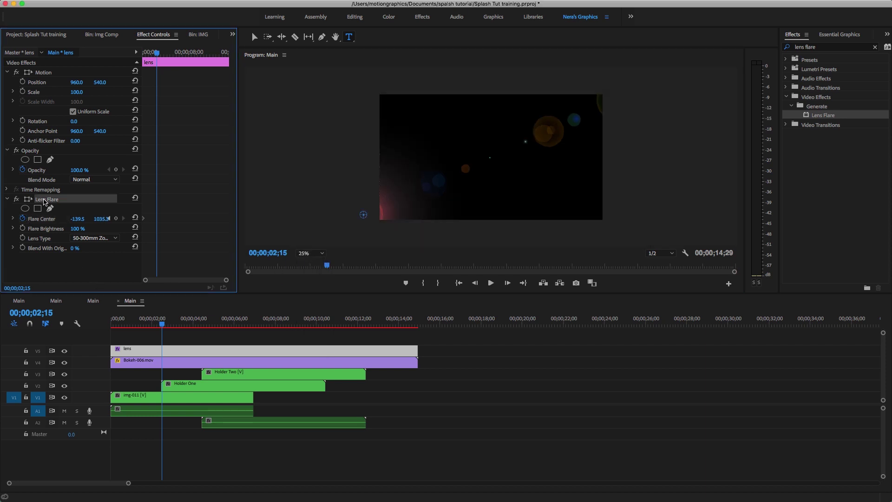
left_click_drag(363, 214, 364, 85)
left_click(239, 321)
left_click(296, 324)
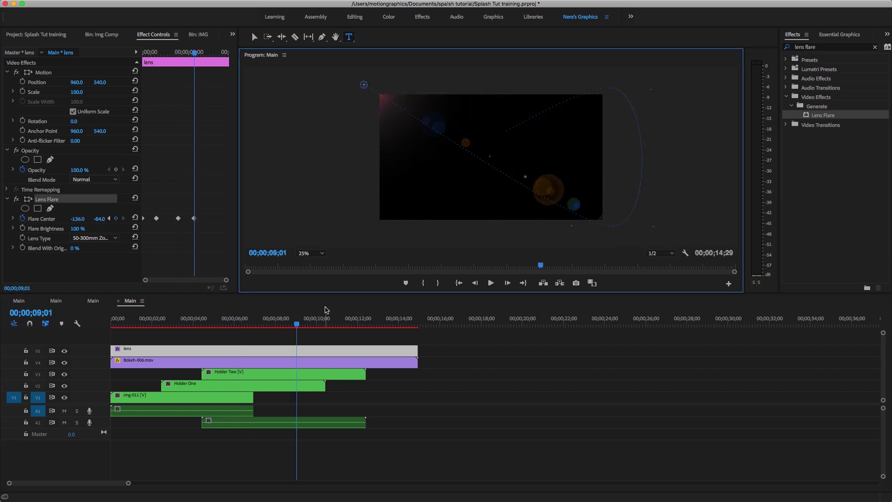
Step: Set the lens clip's blend mode to Screen and scrub through the first splash transition
left_click_drag(296, 325, 232, 358)
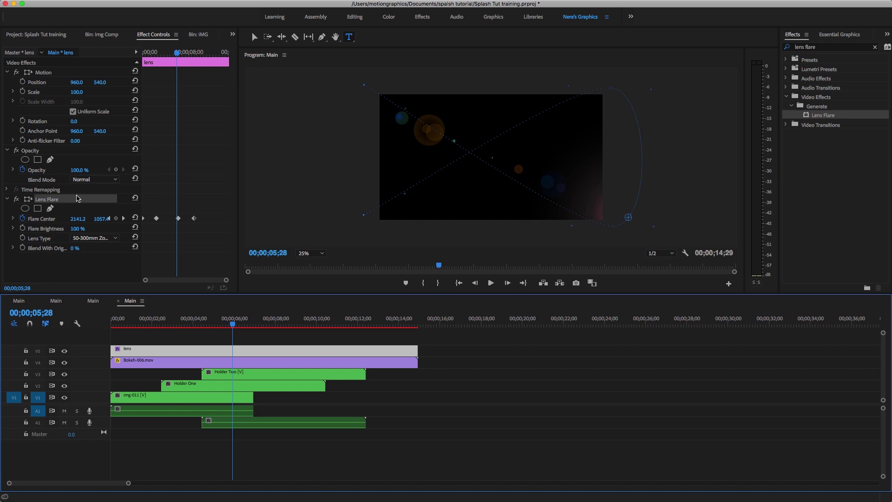
left_click(90, 180)
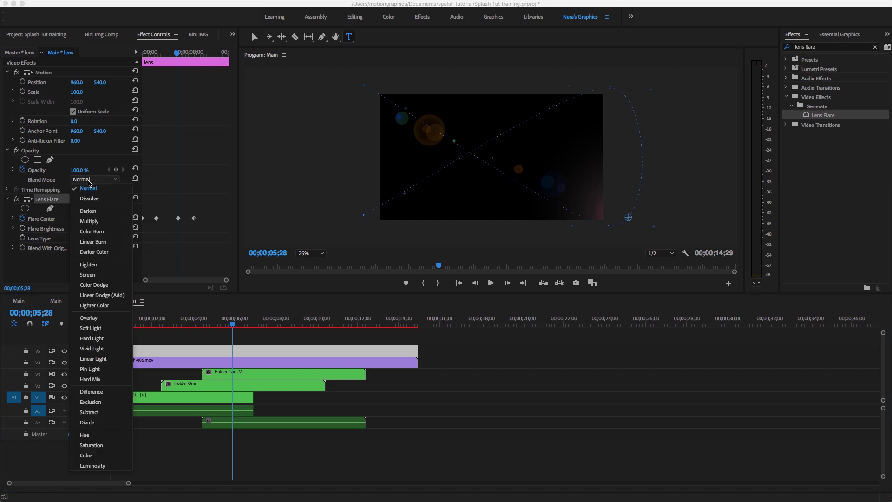
left_click(87, 275)
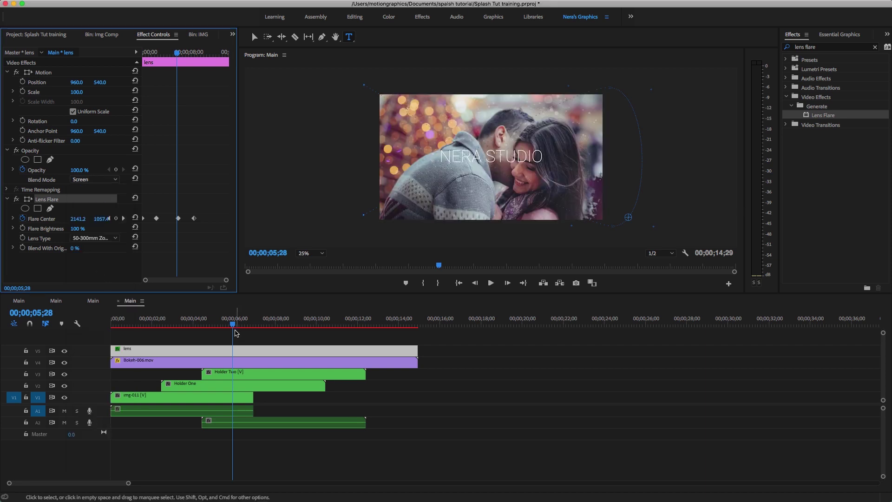
left_click(163, 323)
mouse_move(155, 324)
left_mouse_down()
mouse_move(120, 325)
mouse_move(169, 326)
left_mouse_up()
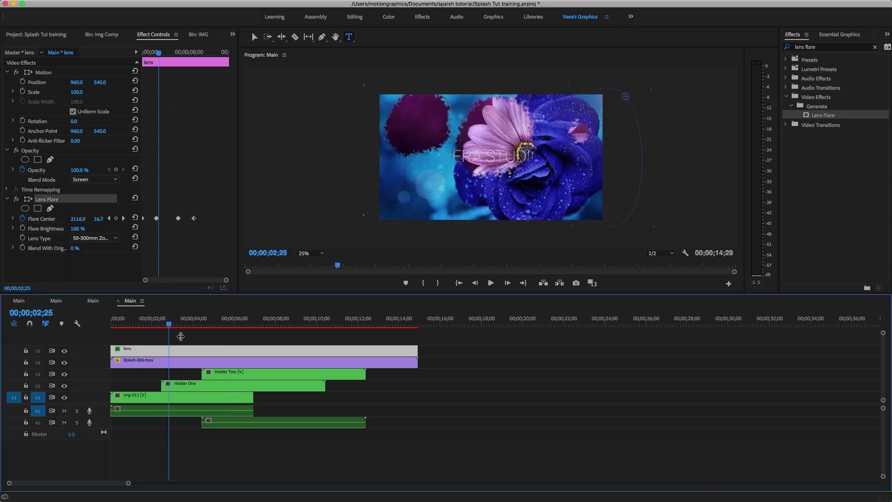
Step: Return the Main preview zoom to Fit and deselect the lens clip
left_click(306, 253)
left_click(316, 264)
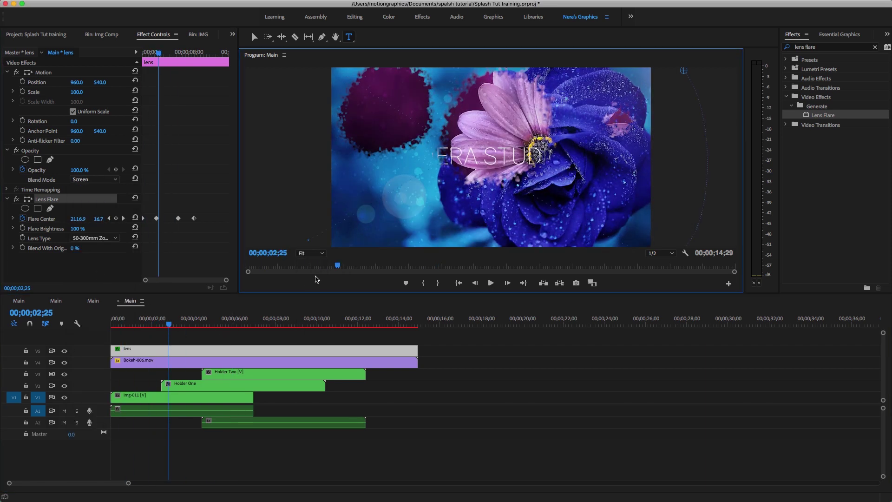
left_click(374, 448)
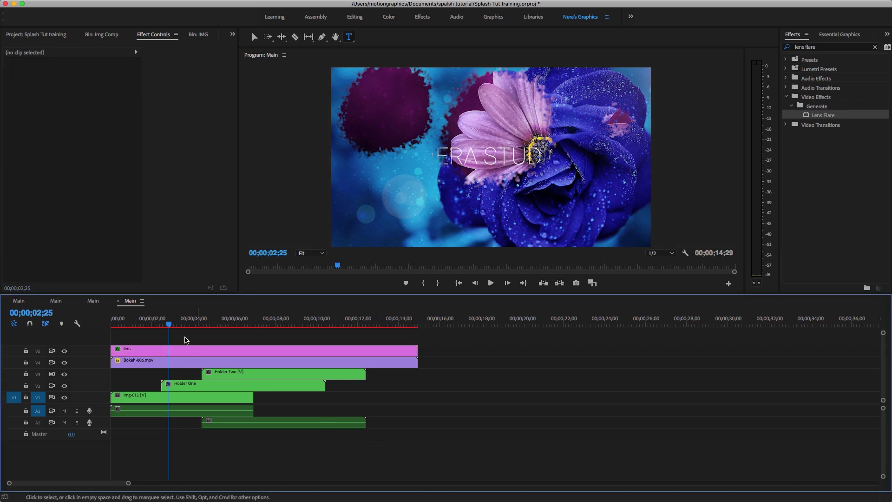
Step: Play the Main slideshow from the start to review the splash transitions, returning the playhead to about 00;00;05;17
key("Home")
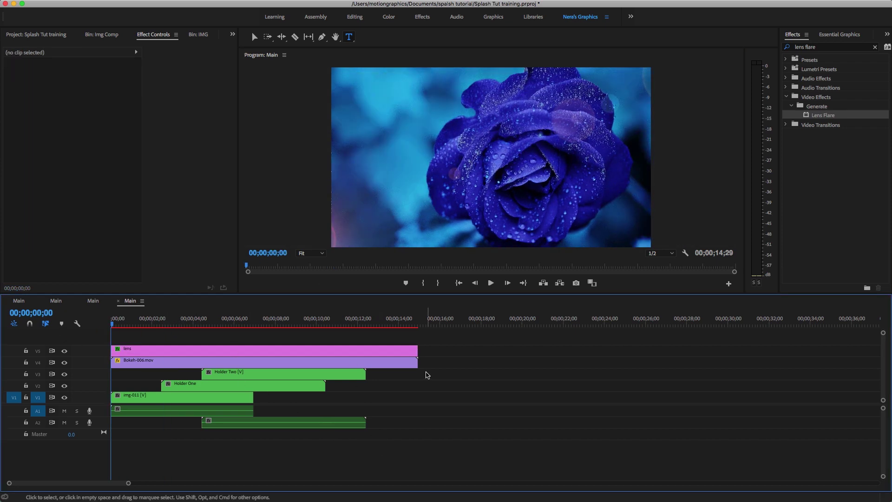
key("space")
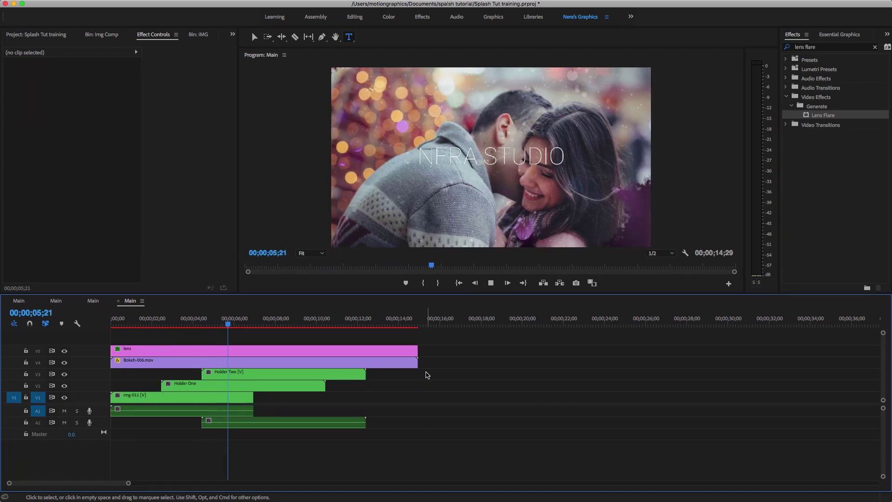
key("space")
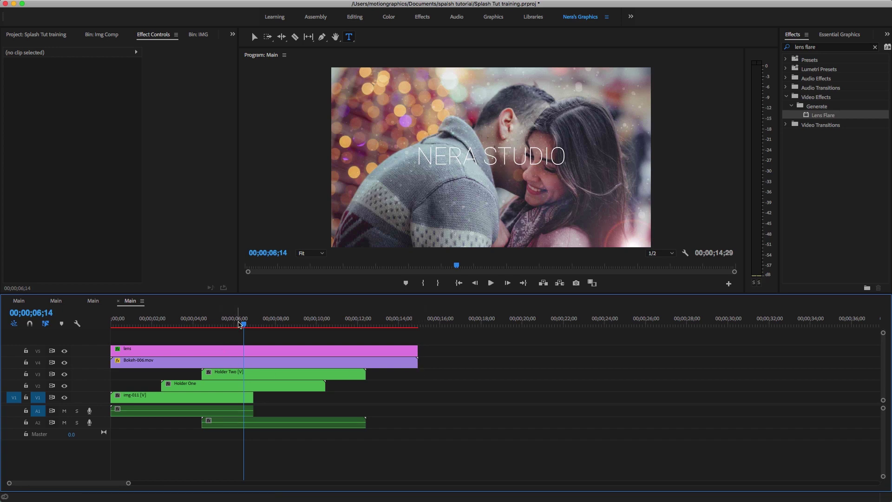
left_click_drag(240, 324, 222, 352)
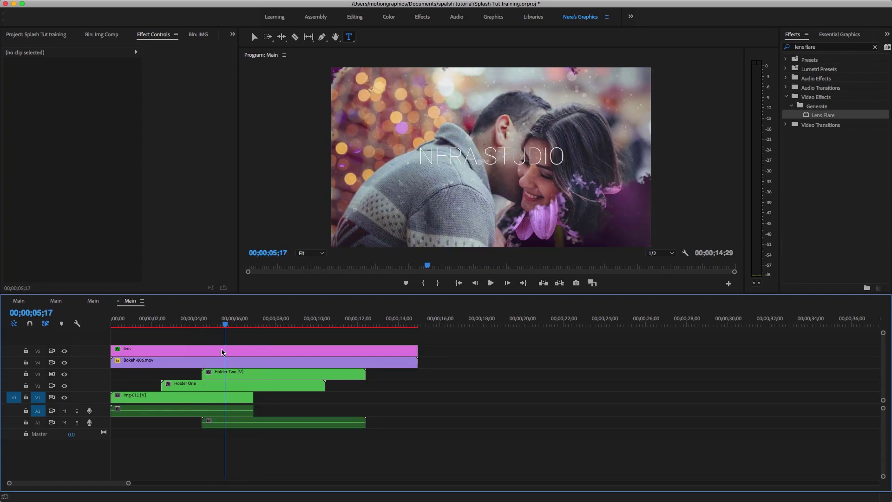
Step: In the Holder Two sequence, change the title to TUTS NERA STUDIO and center it horizontally in the frame
double_click(242, 373)
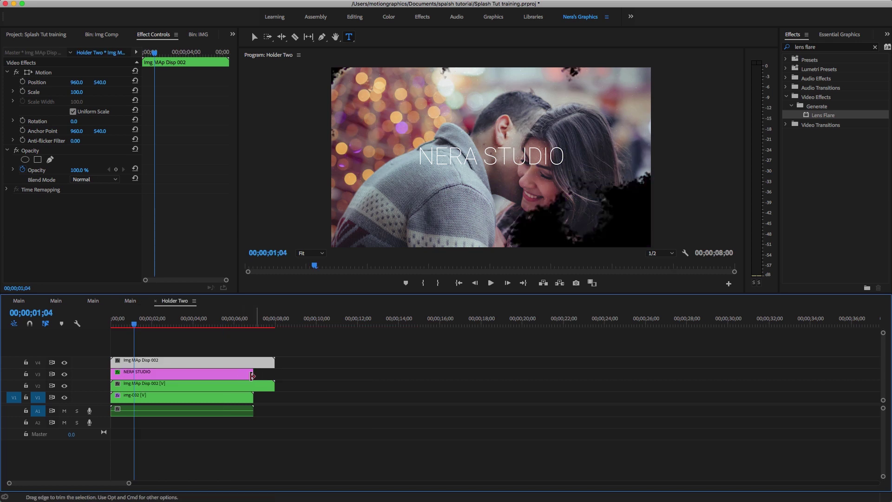
left_click(161, 374)
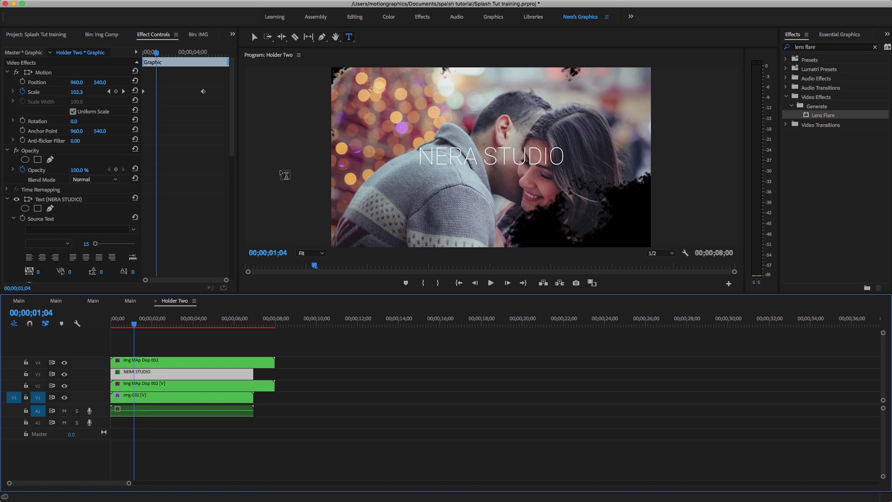
left_click(458, 159)
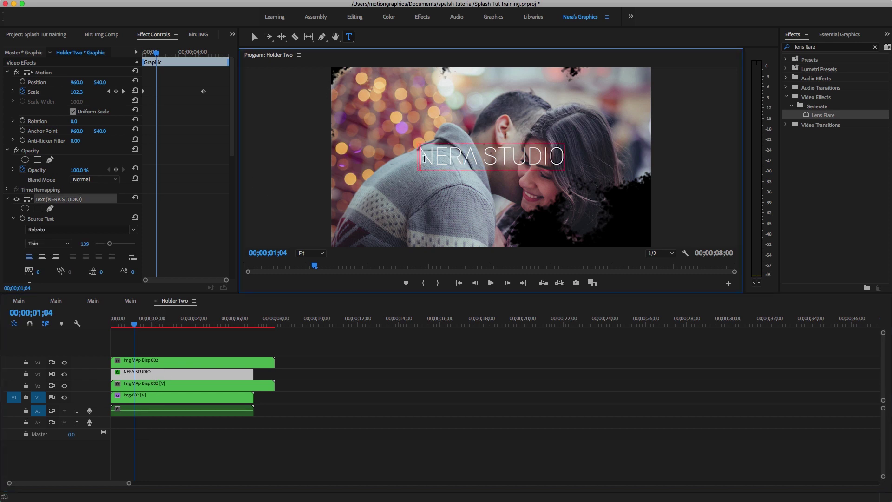
type("TUTS")
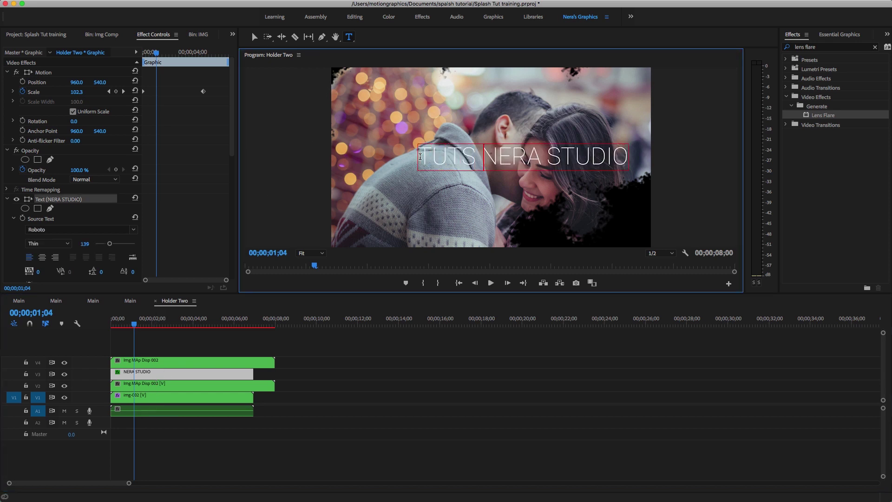
left_click(150, 364)
left_click(846, 35)
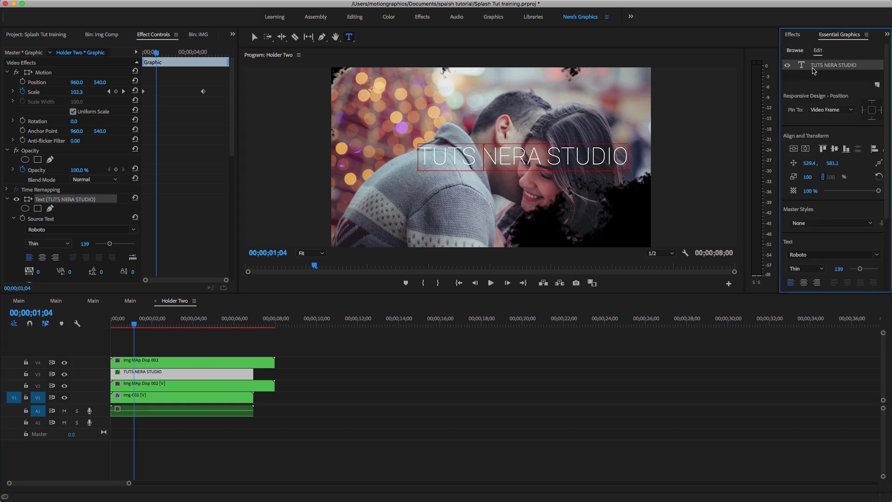
left_click(805, 148)
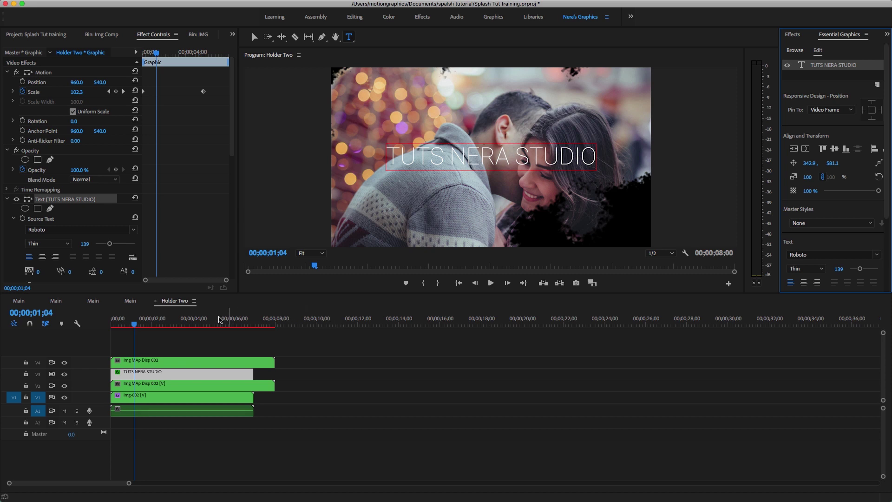
Step: Return to the Main sequence and play it from the start past the Holder Two title to check the edited text
left_click(131, 302)
left_click(155, 301)
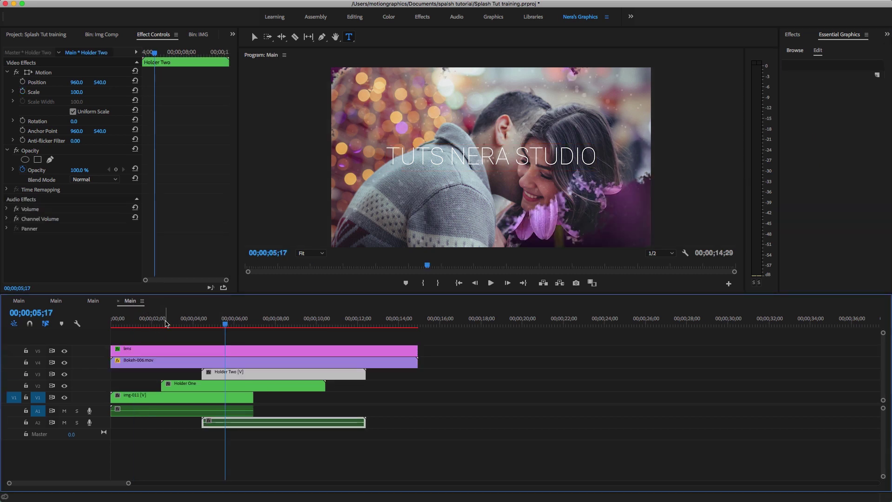
key("Home")
key("space")
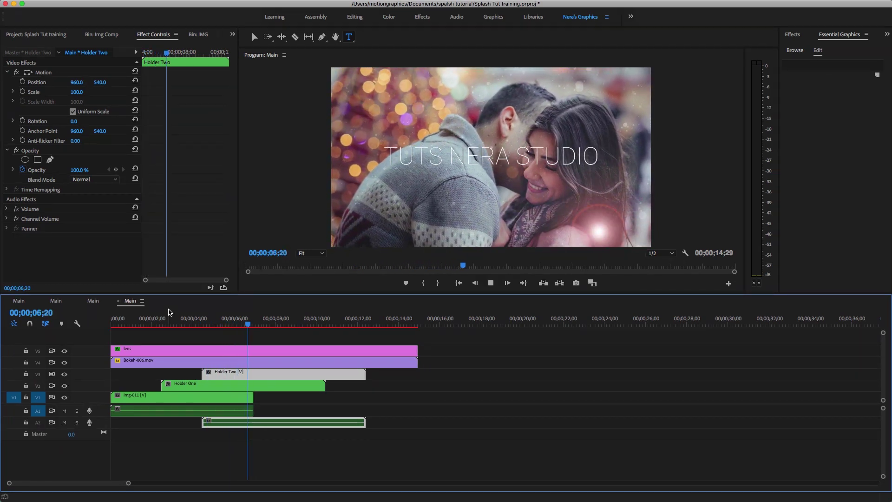
key("space")
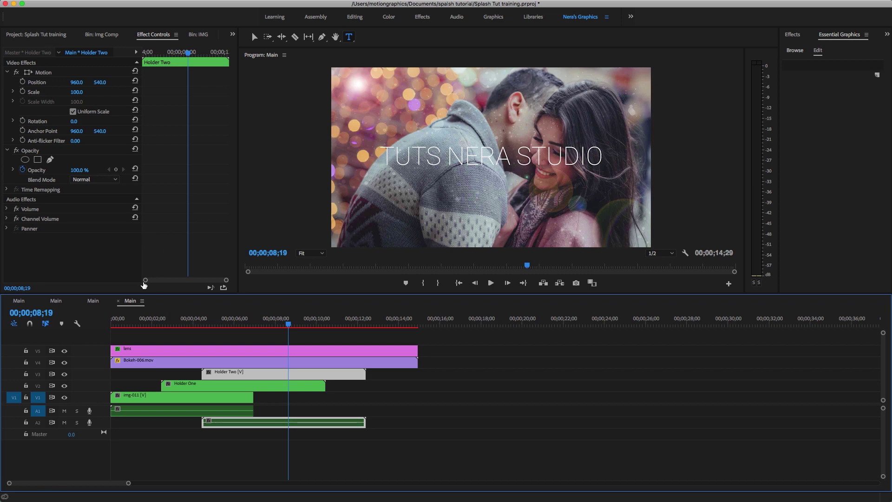
Step: Examine the three other Main sequences, scrubbing through the splash transitions and the parchment slideshow as finished examples
left_click(24, 302)
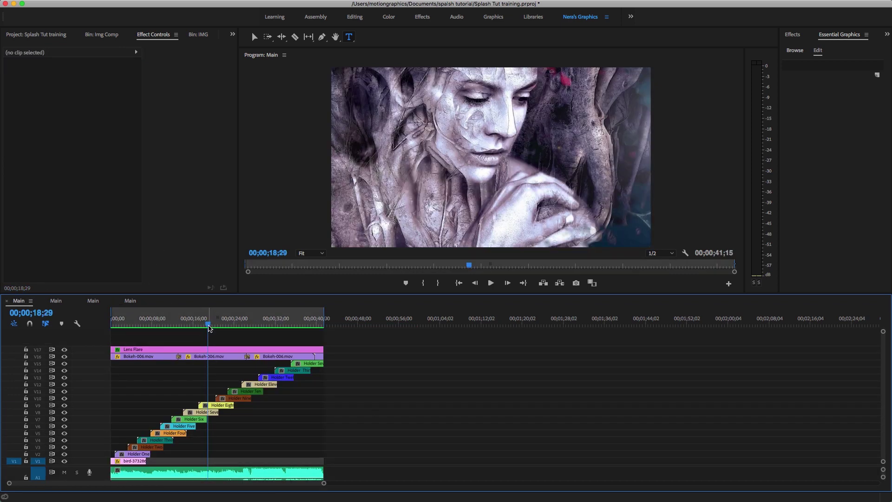
mouse_move(208, 328)
left_mouse_down()
mouse_move(127, 330)
mouse_move(176, 339)
mouse_move(201, 331)
left_mouse_up()
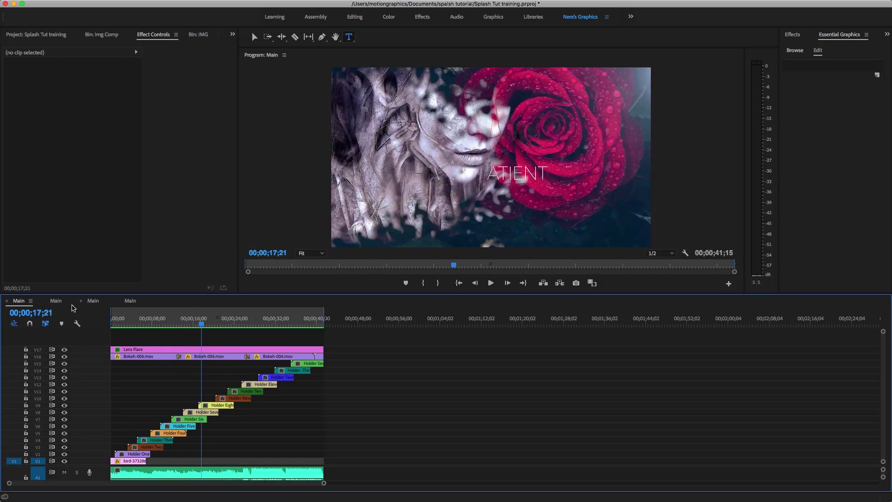
left_click(58, 301)
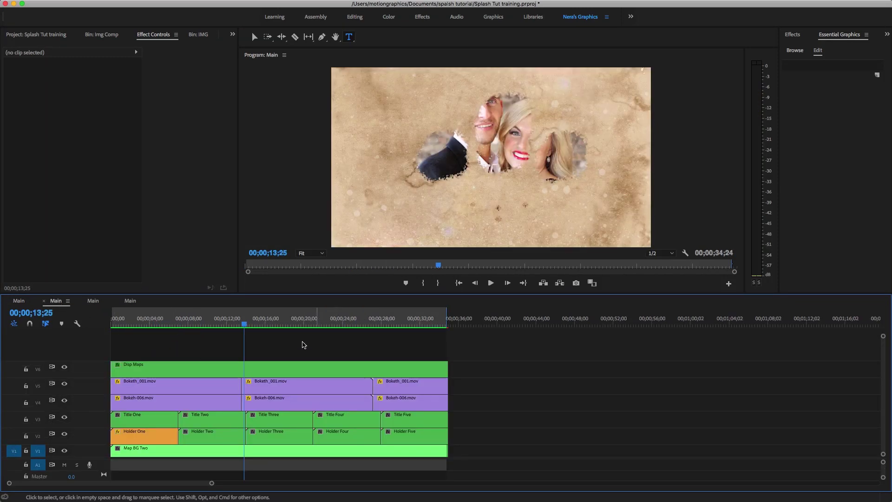
left_click_drag(247, 324, 310, 343)
left_click(94, 301)
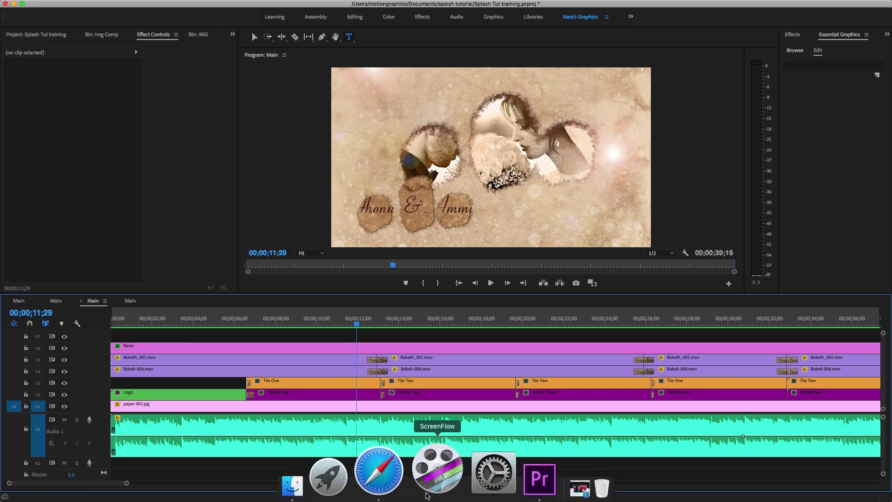
Step: Switch to Safari and show the Nera Studio page for the free Premiere Pro puzzle pack
left_click(432, 472)
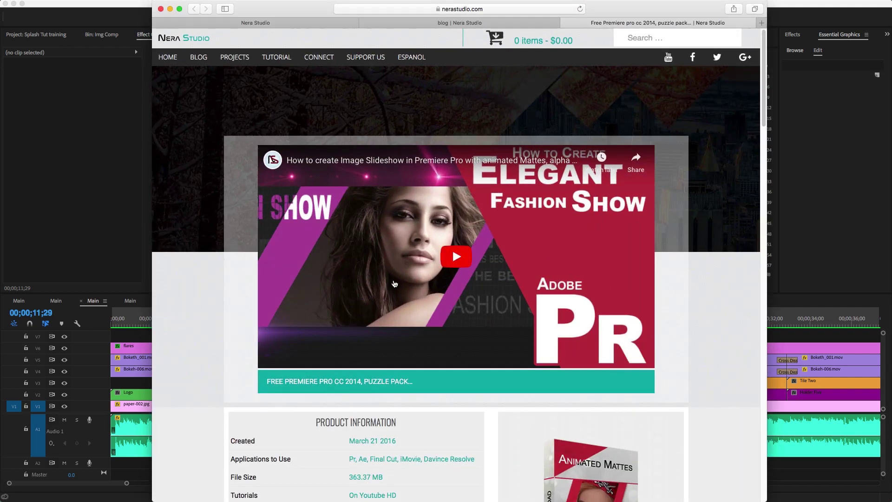